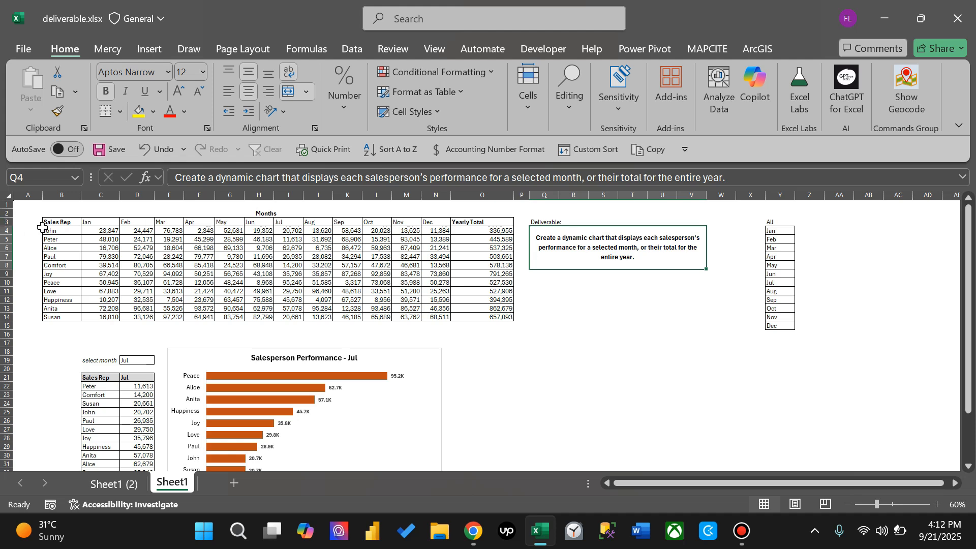
# Step: Review the sales table and example chart on Sheet1 and set its month selector in D19 to Yearly Total
pyautogui.moveTo(57, 222); pyautogui.dragTo(491, 315)
pyautogui.click(498, 365)
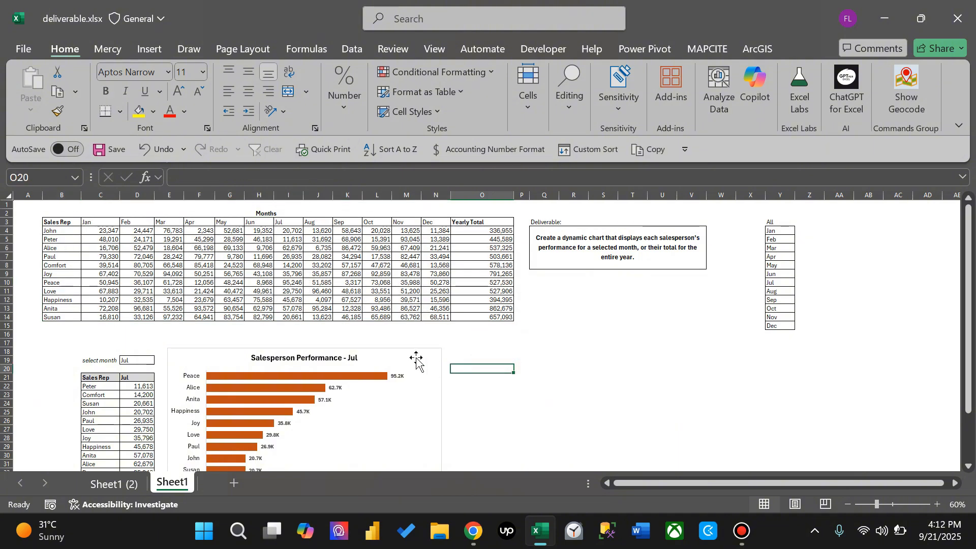
pyautogui.scroll(-1, 415, 358)
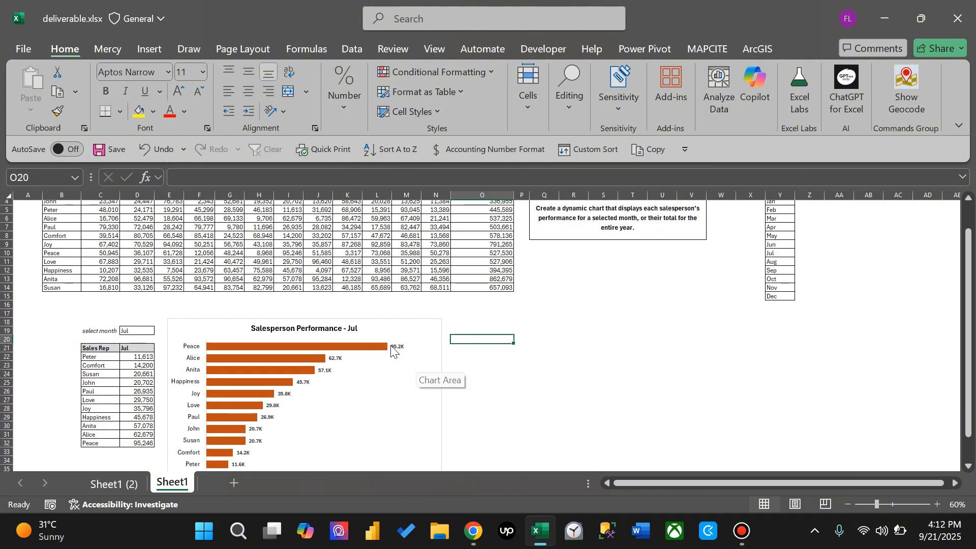
pyautogui.scroll(-1, 396, 345)
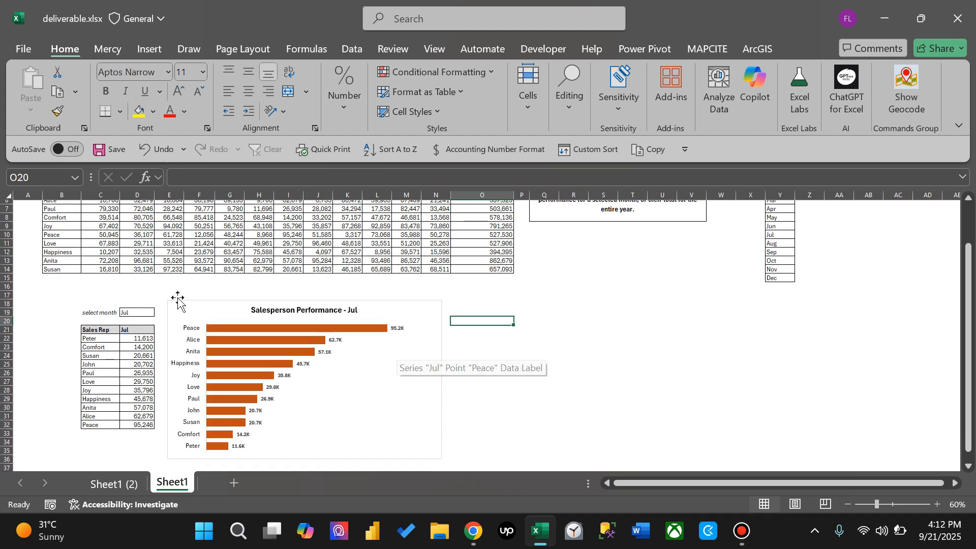
pyautogui.click(139, 312)
pyautogui.click(158, 312)
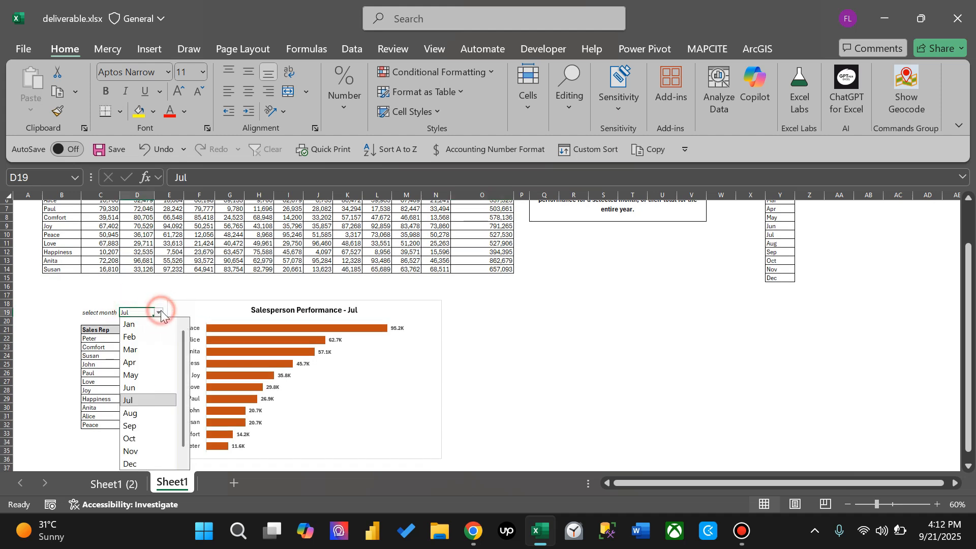
pyautogui.scroll(-1, 147, 396)
pyautogui.click(150, 464)
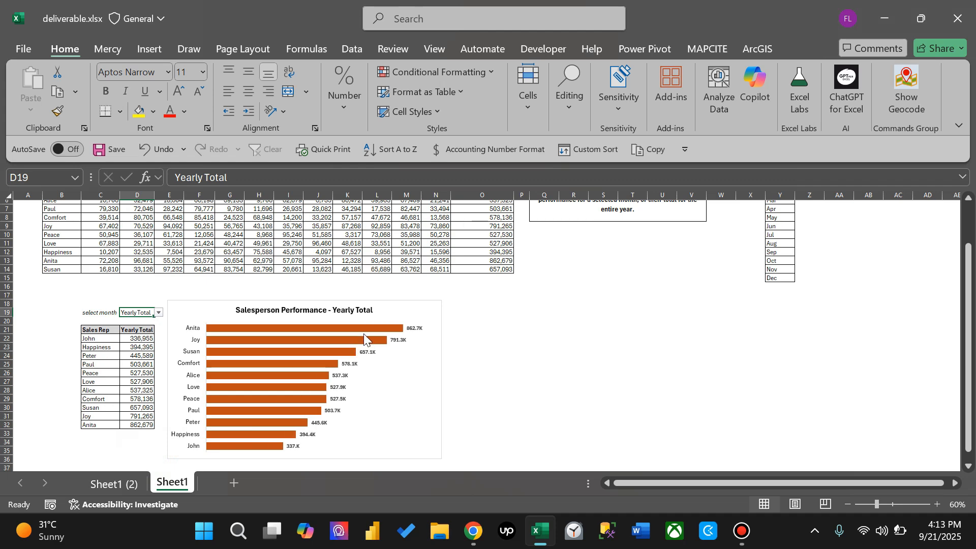
# Step: Switch to Sheet1 (2) and enter the header "Sale Rep" in cell C21 of the empty table
pyautogui.click(124, 485)
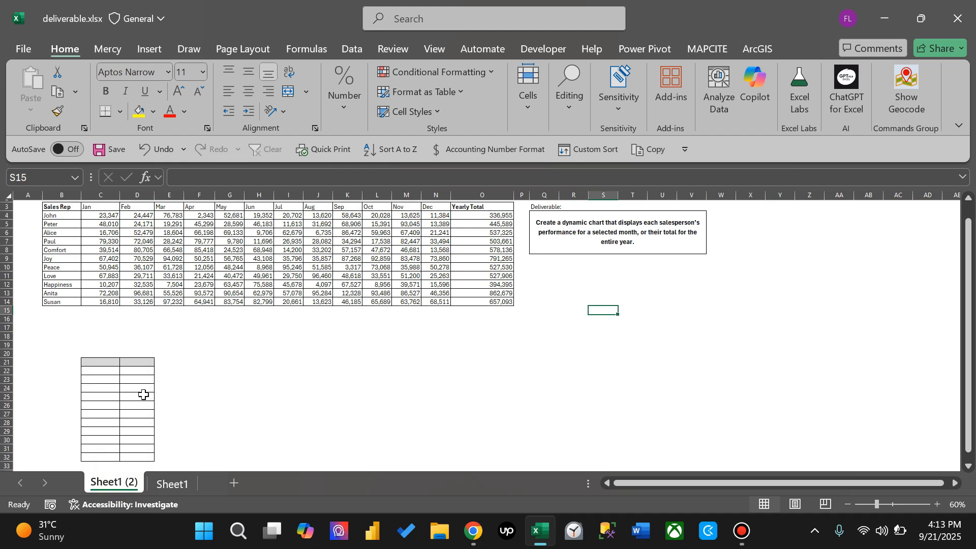
pyautogui.moveTo(86, 369); pyautogui.dragTo(122, 429)
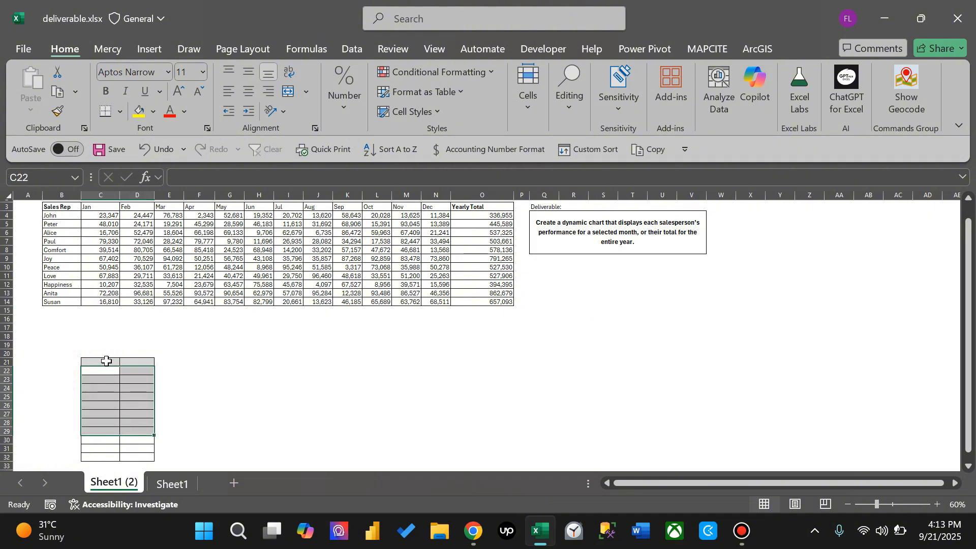
pyautogui.moveTo(106, 361); pyautogui.dragTo(126, 456)
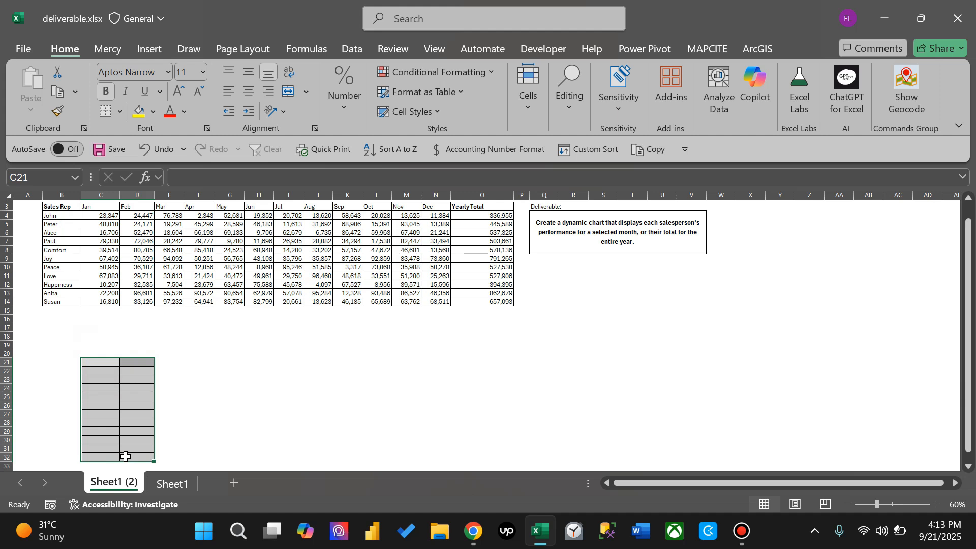
pyautogui.click(226, 386)
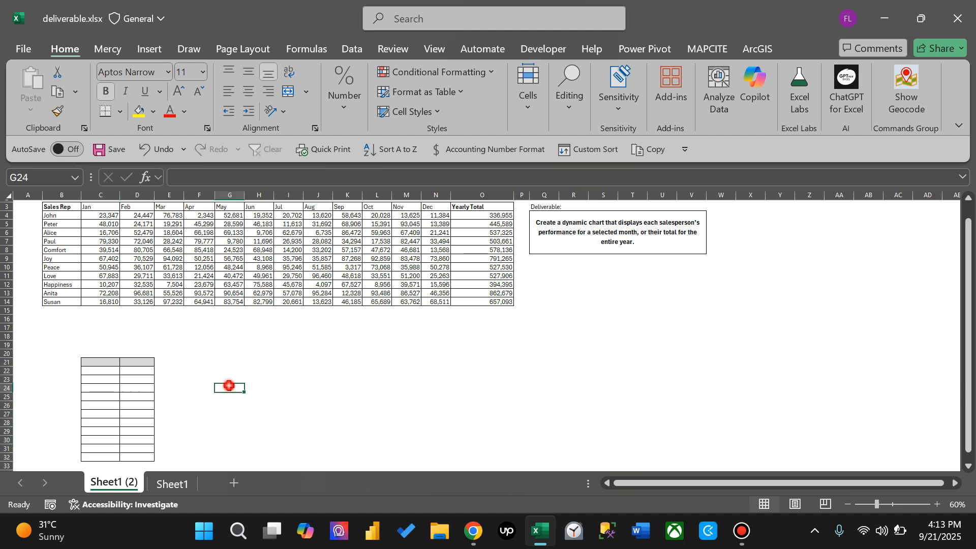
pyautogui.click(117, 362)
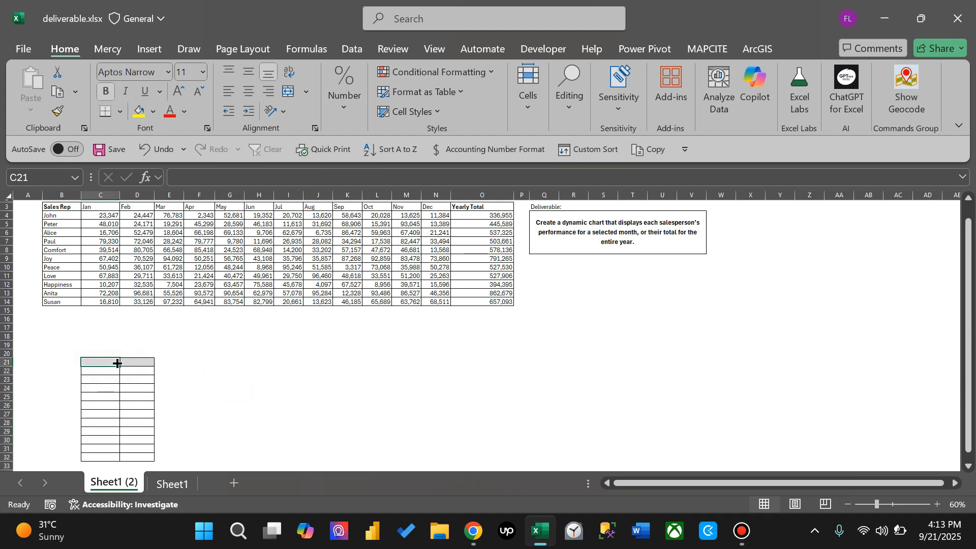
pyautogui.write('Sal')
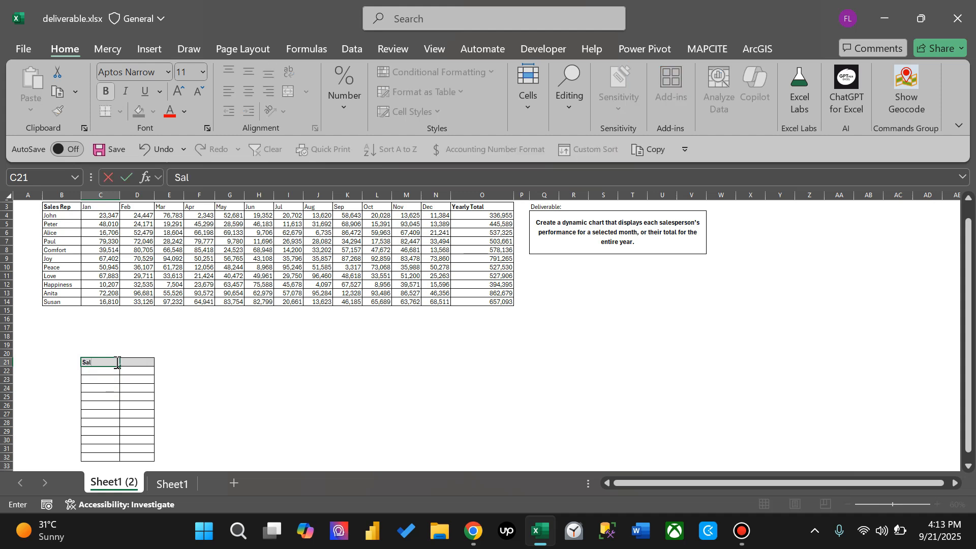
pyautogui.write('e Rep')
pyautogui.press('Tab')
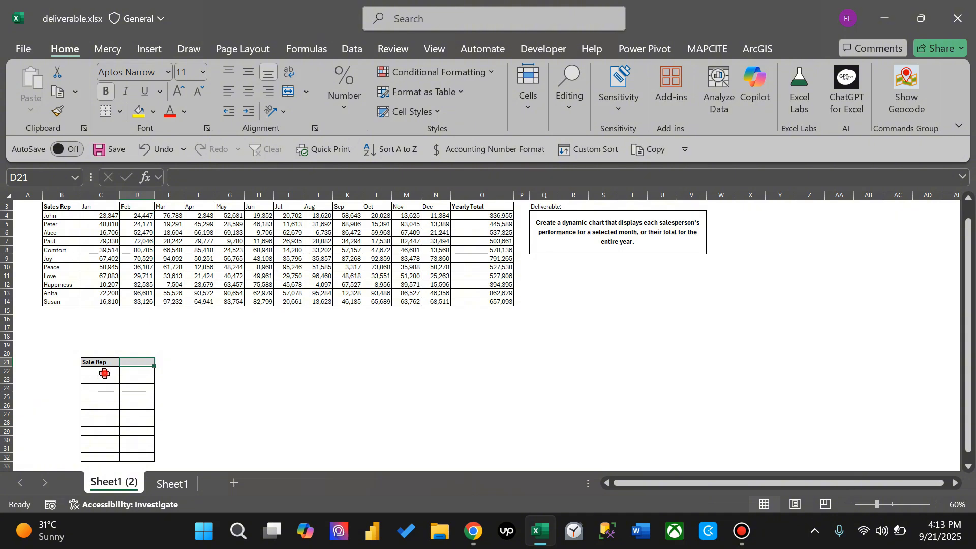
# Step: Fill the Sale Rep column from C22 downward with the formula =B4:B14
pyautogui.click(104, 373)
pyautogui.write('=')
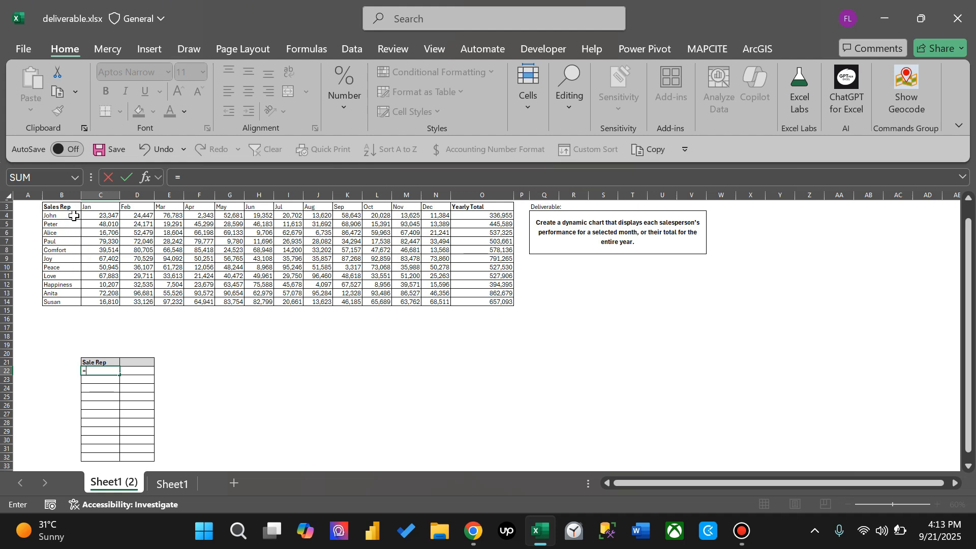
pyautogui.moveTo(73, 216); pyautogui.dragTo(61, 302)
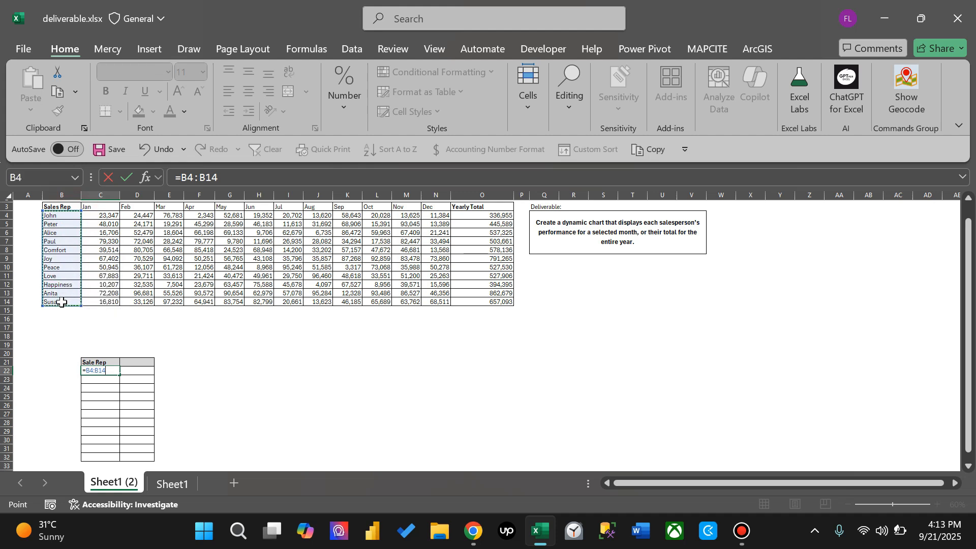
pyautogui.press('Return')
pyautogui.click(125, 361)
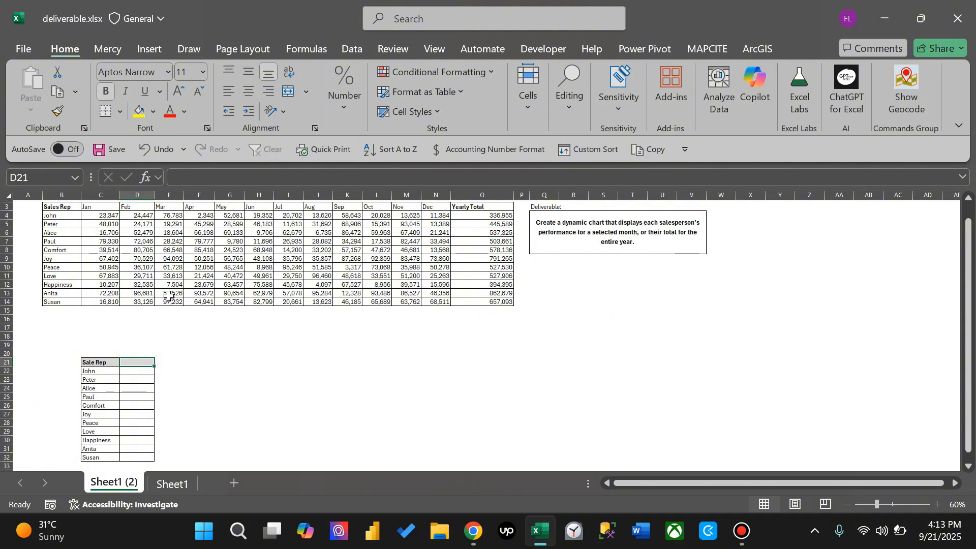
# Step: Fill the value column from D22 downward with the January sales using the formula =C4:C14
pyautogui.click(143, 372)
pyautogui.write('=')
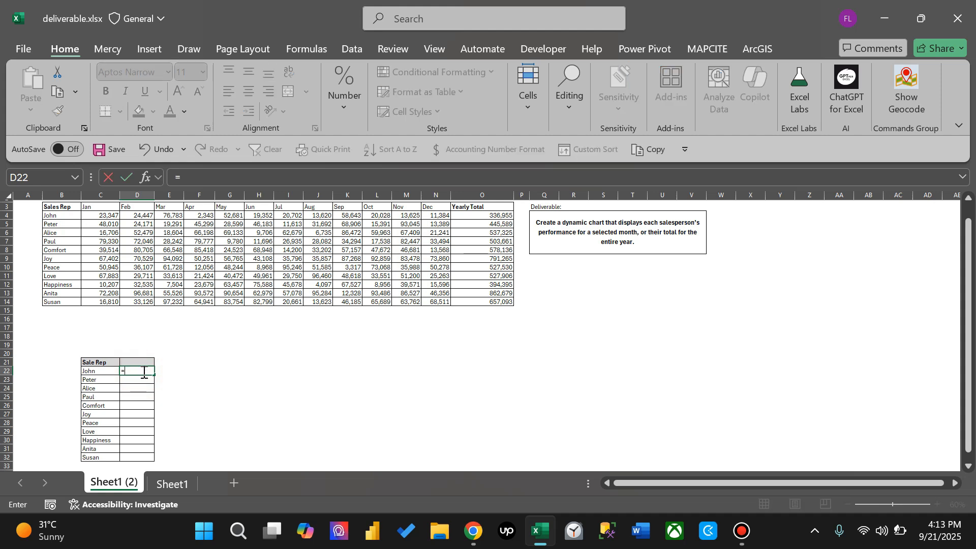
pyautogui.moveTo(94, 215); pyautogui.dragTo(101, 307)
pyautogui.press('Return')
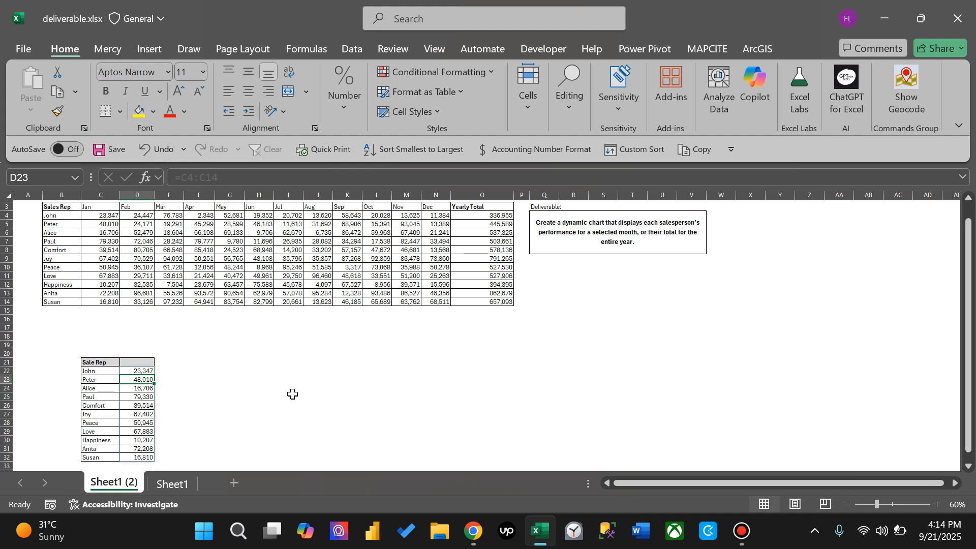
# Step: Replace the formula in D22 with =INDEX(C4:O14,,1) to return the first month's column
pyautogui.click(140, 370)
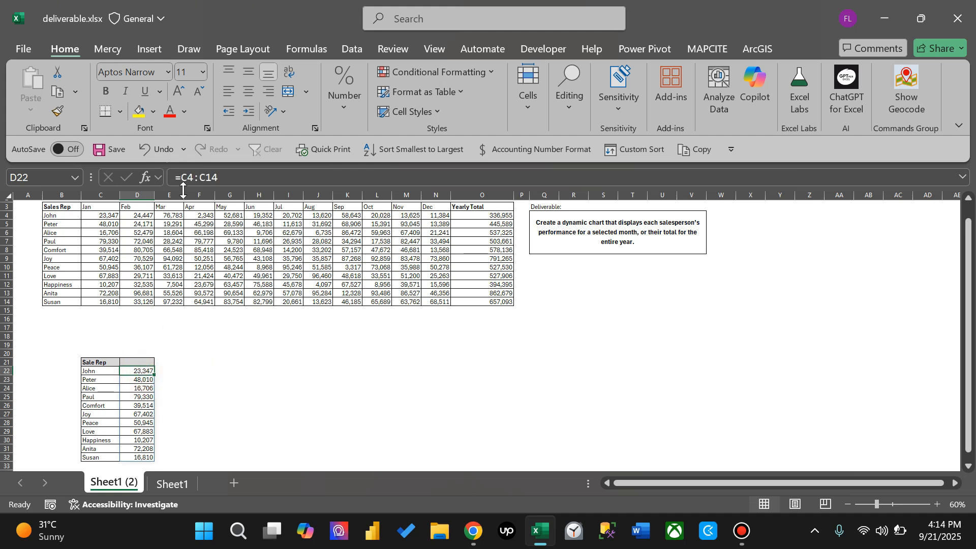
pyautogui.moveTo(182, 177); pyautogui.dragTo(261, 175)
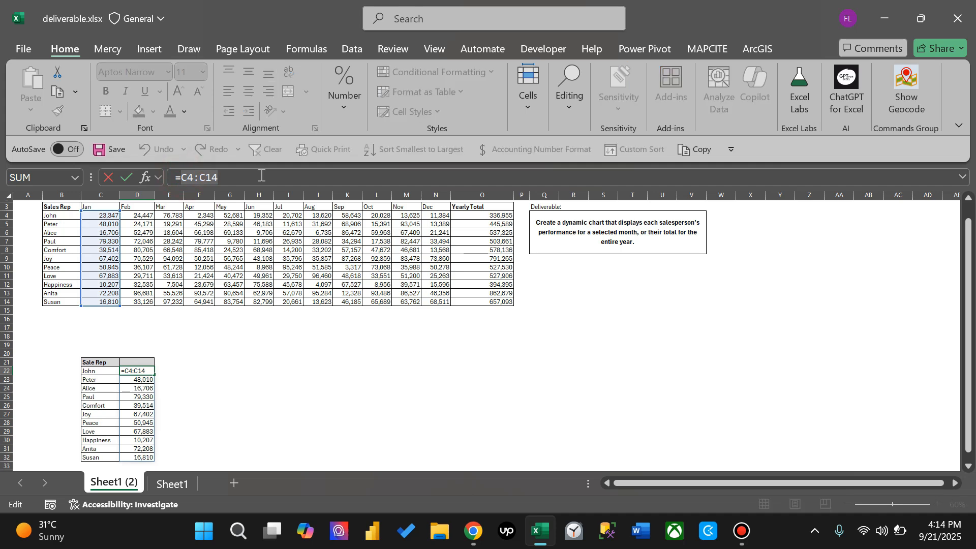
pyautogui.write('IND')
pyautogui.press('Tab')
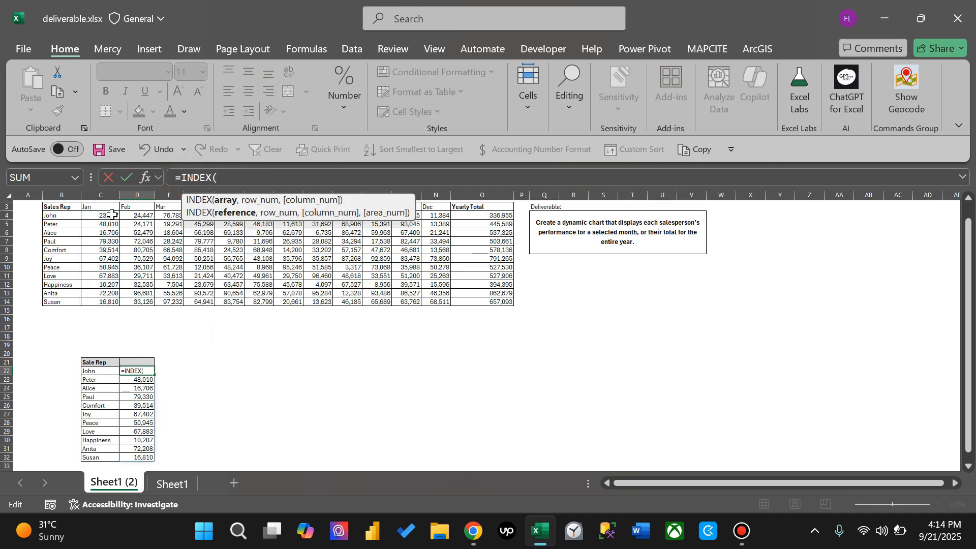
pyautogui.moveTo(108, 215); pyautogui.dragTo(494, 300)
pyautogui.write(',')
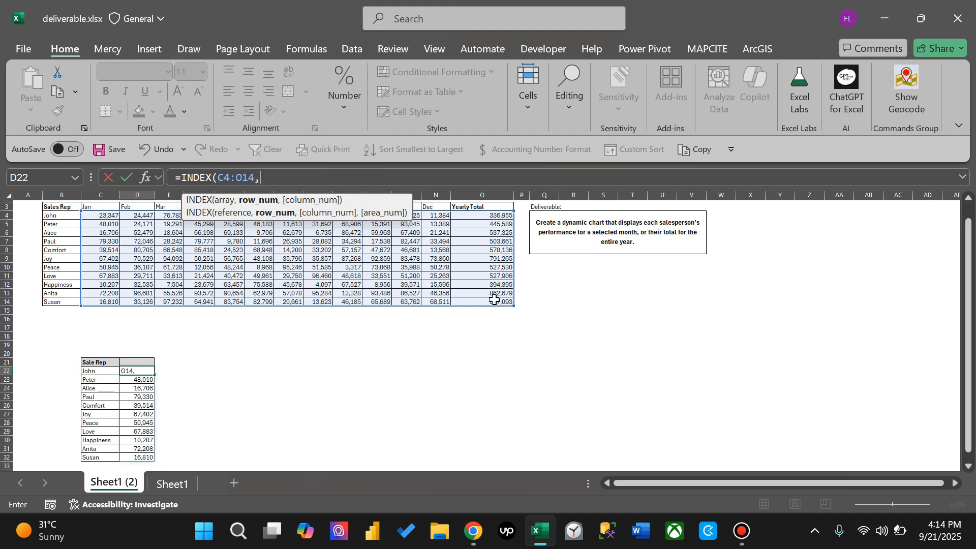
pyautogui.write(',')
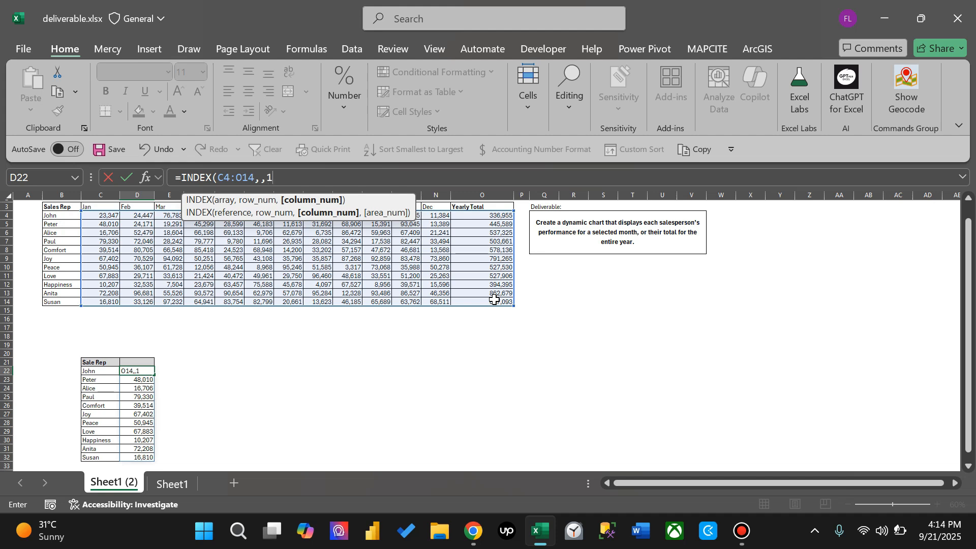
pyautogui.write('1')
pyautogui.press('Return')
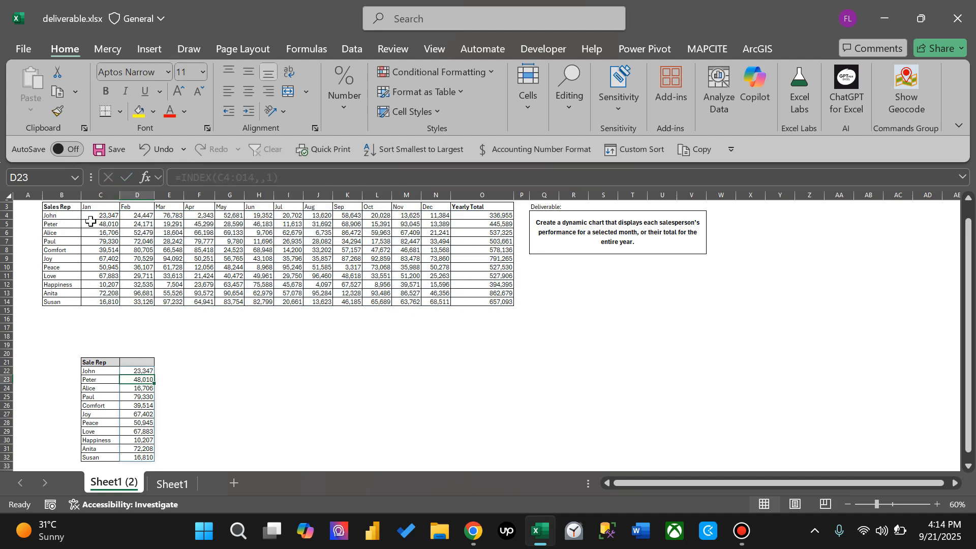
# Step: Change the column number of the INDEX formula in D22 to 2
pyautogui.click(138, 369)
pyautogui.click(276, 177)
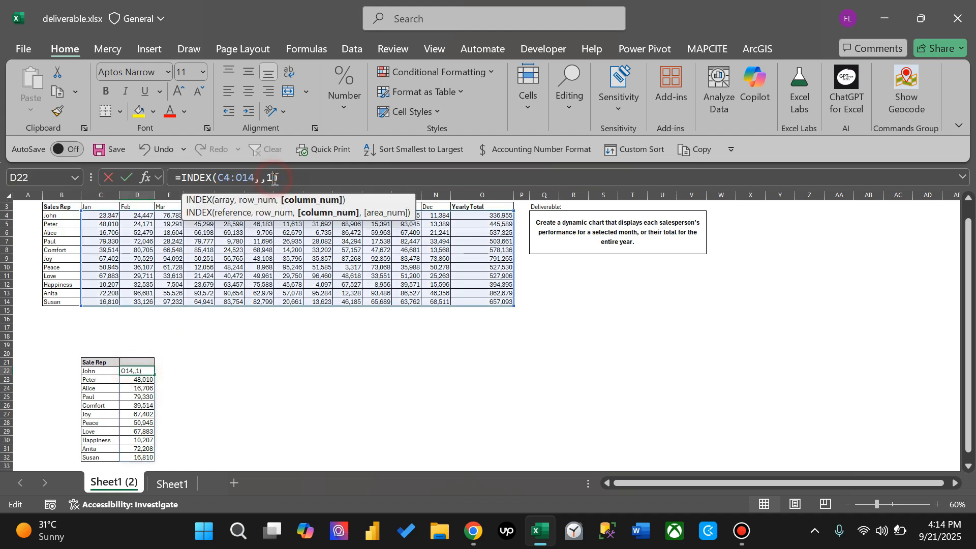
pyautogui.press('BackSpace')
pyautogui.write('2')
pyautogui.press('Return')
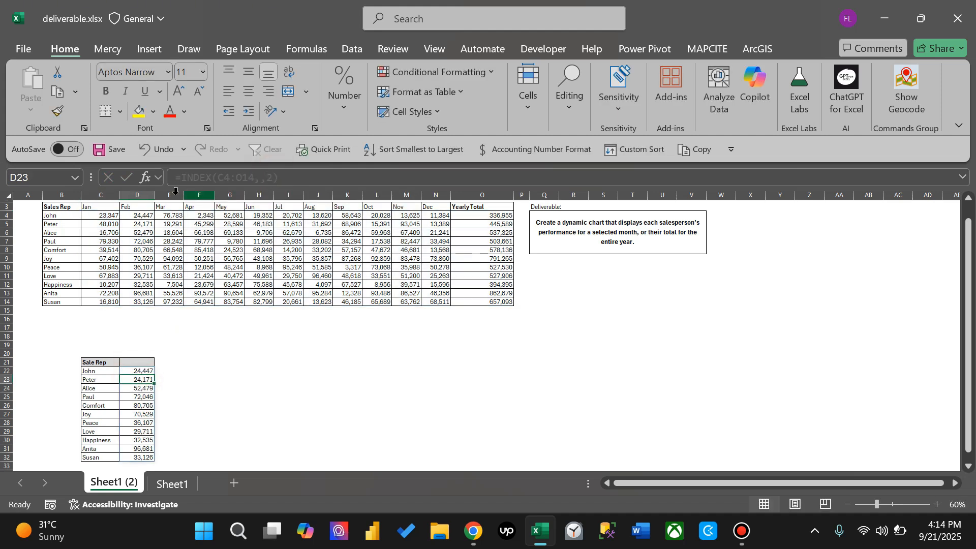
# Step: Set the column number of the INDEX formula in D22 to 3
pyautogui.click(145, 368)
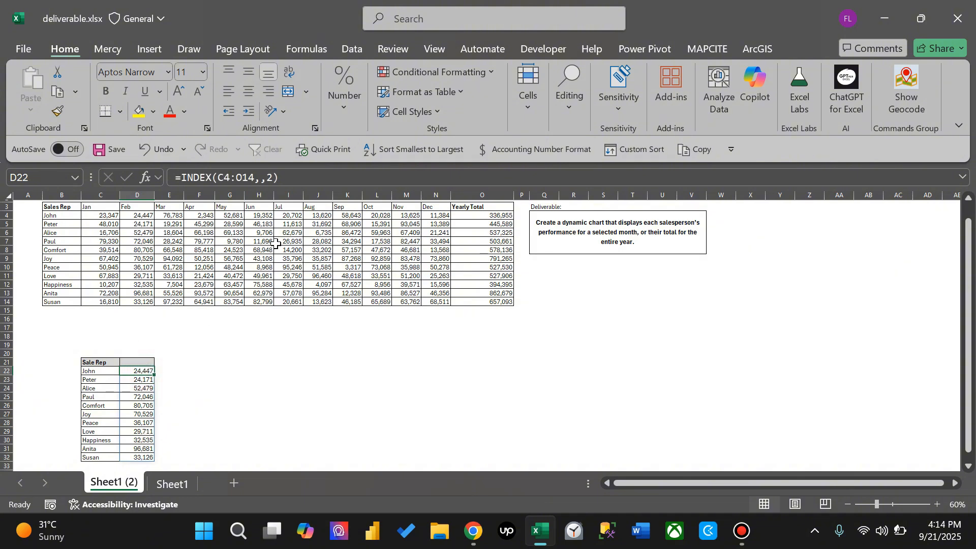
pyautogui.click(274, 178)
pyautogui.press('BackSpace')
pyautogui.write('3')
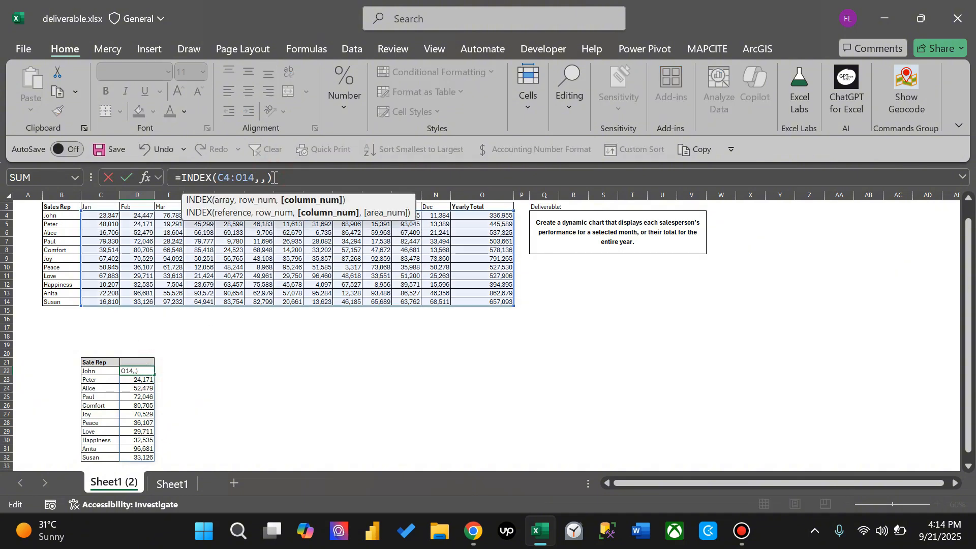
pyautogui.press('Return')
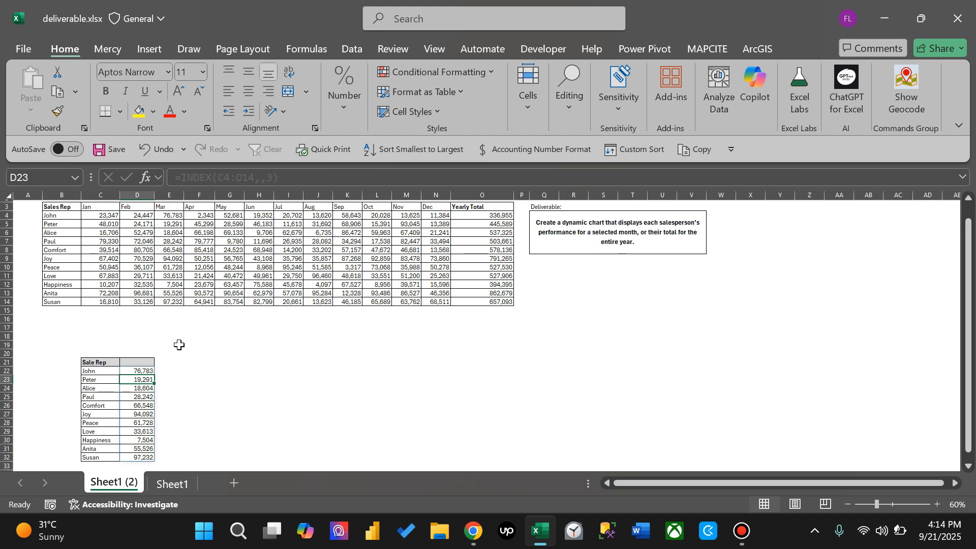
# Step: Start a data validation rule on cell D19 that allows values from a list
pyautogui.click(109, 344)
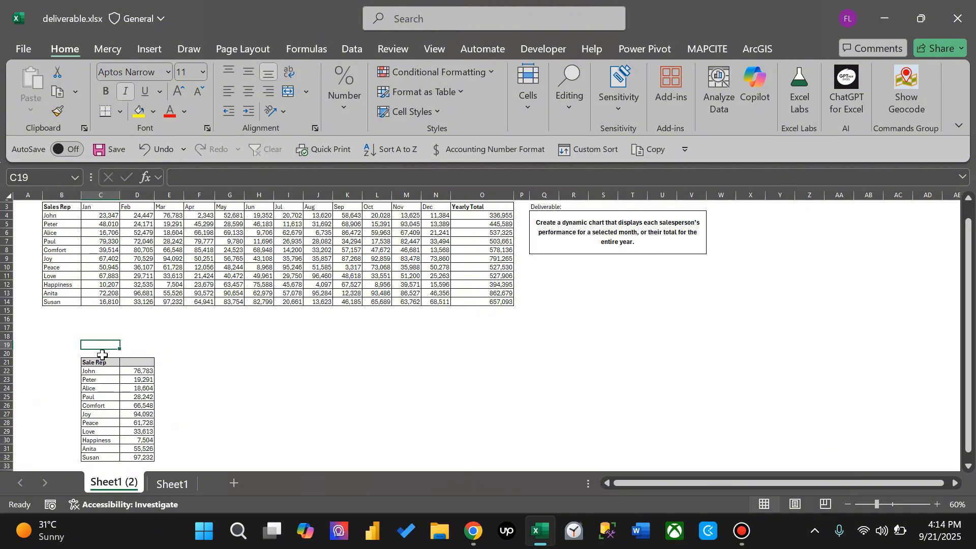
pyautogui.moveTo(105, 345); pyautogui.dragTo(150, 345)
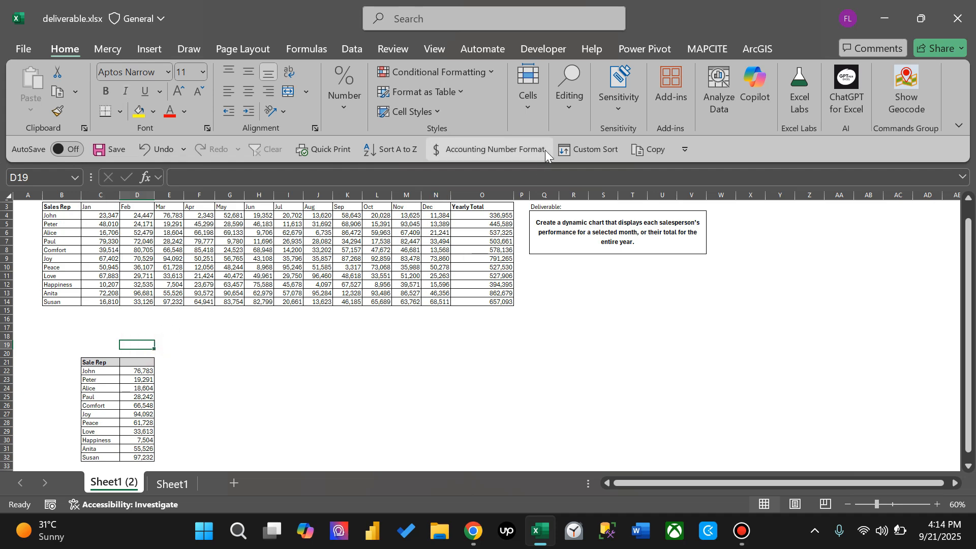
pyautogui.click(347, 49)
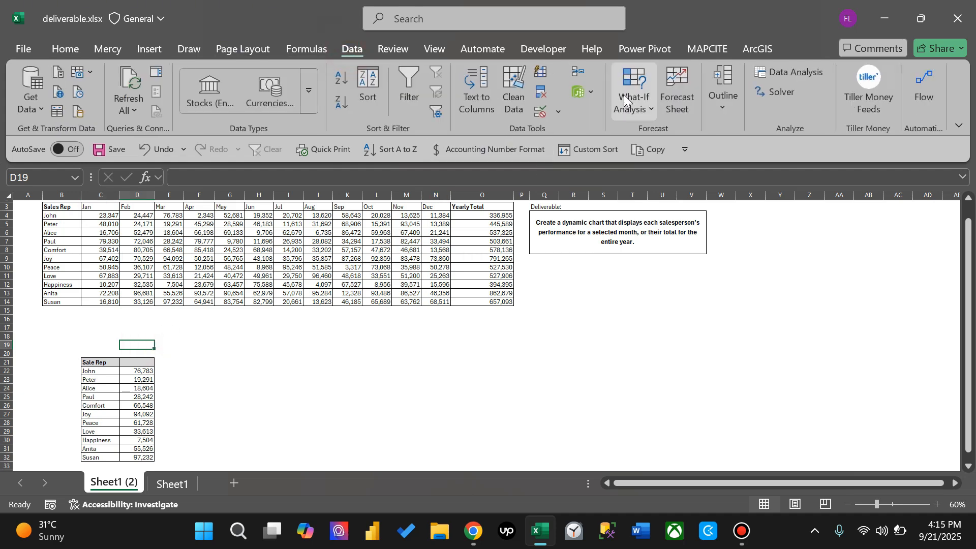
pyautogui.click(540, 114)
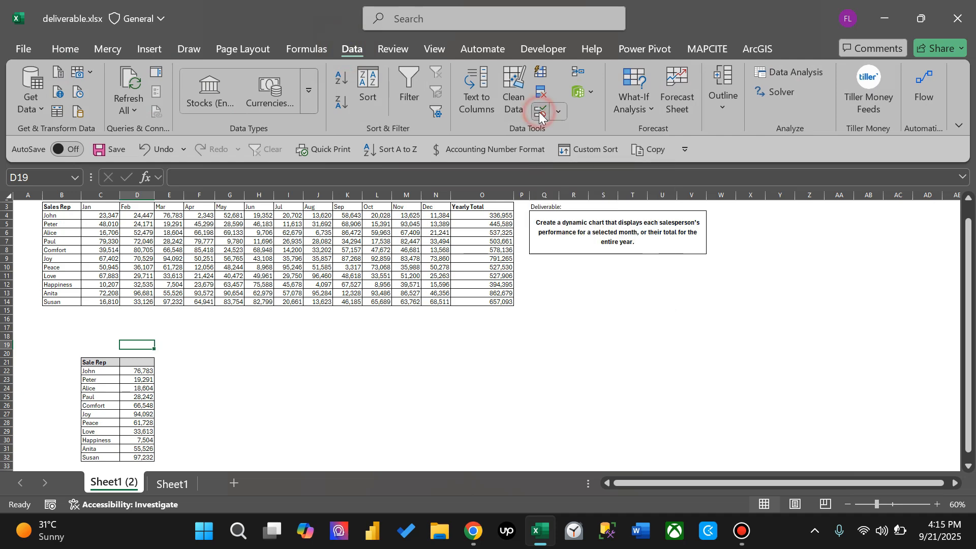
pyautogui.click(471, 275)
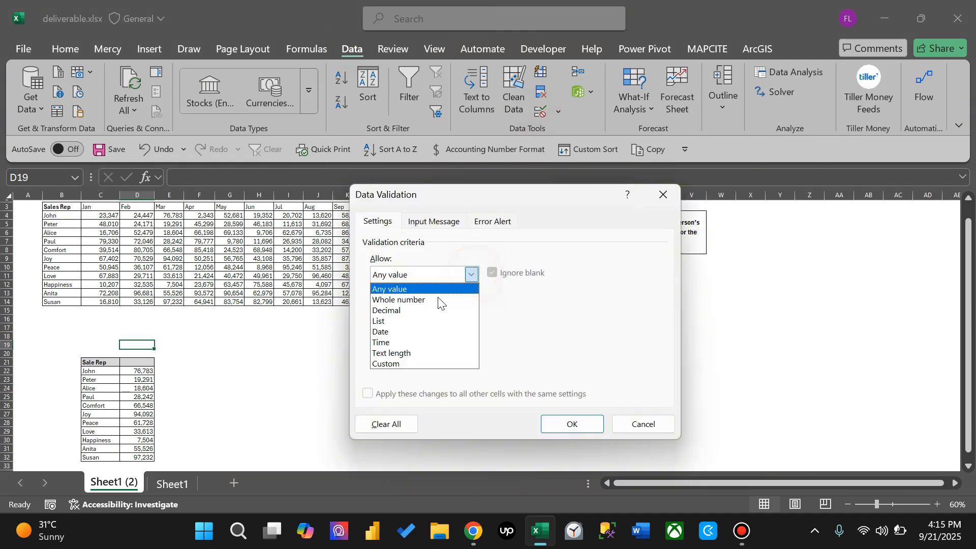
pyautogui.click(420, 321)
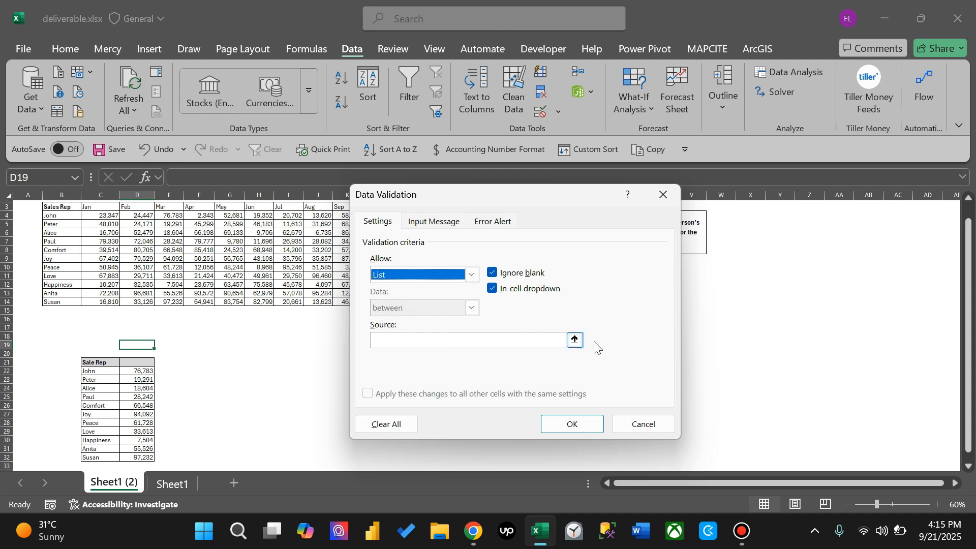
# Step: Try to use the range =$C$3:$O$4 as the source of the validation list
pyautogui.click(573, 338)
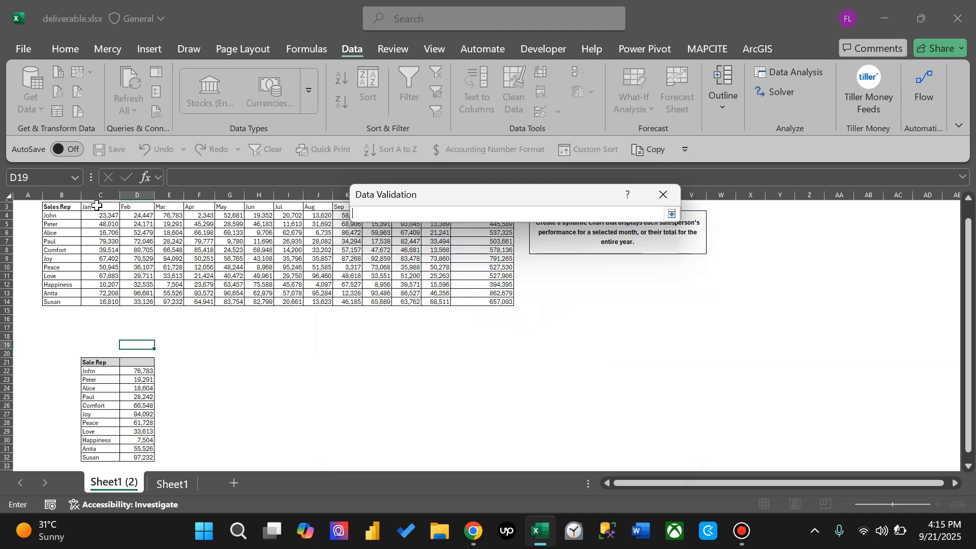
pyautogui.moveTo(97, 205); pyautogui.dragTo(489, 219)
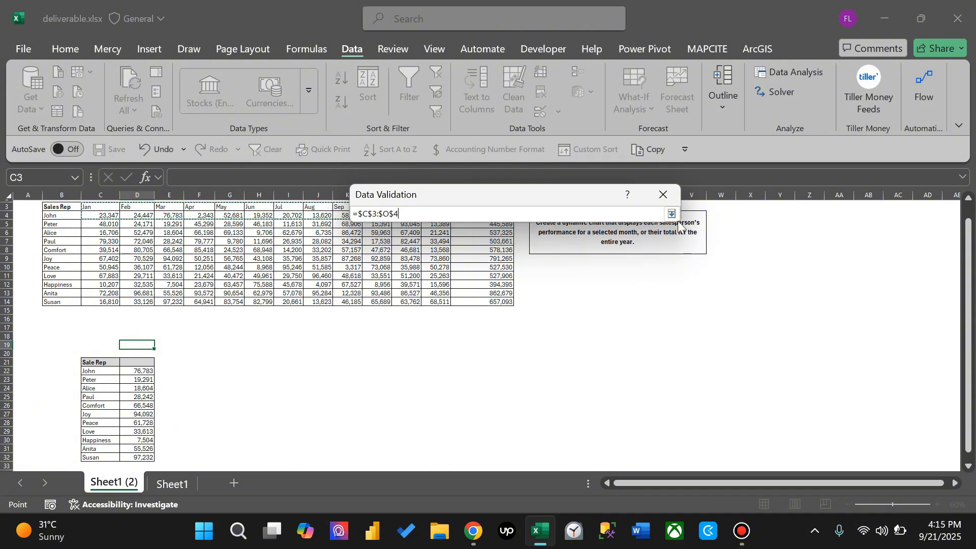
pyautogui.click(672, 214)
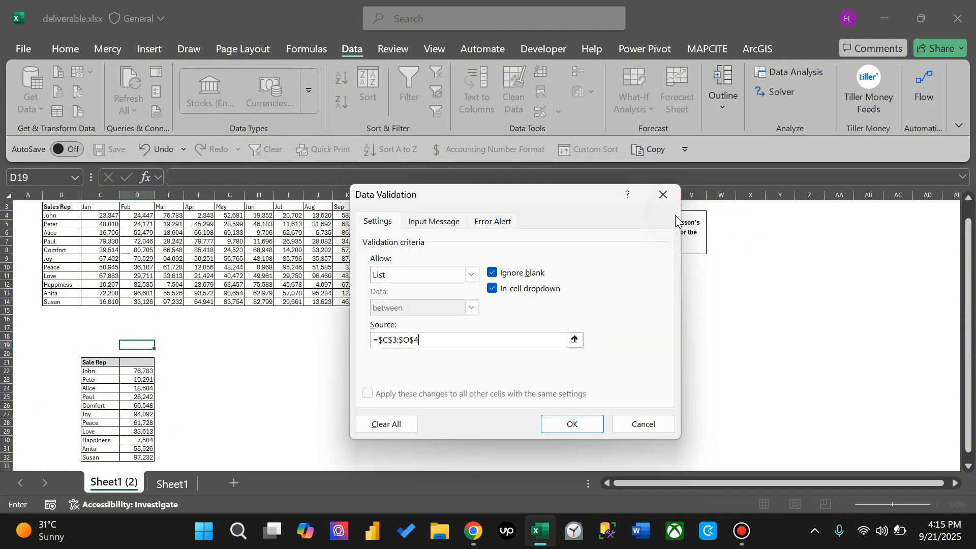
pyautogui.click(583, 426)
pyautogui.click(503, 307)
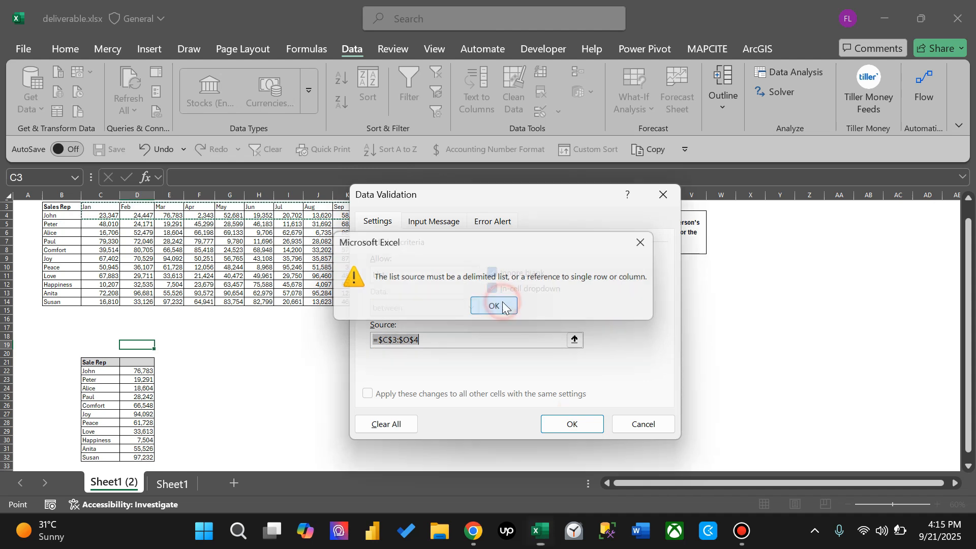
# Step: Set the validation list source to the header cells =$C$3:$O$3 and apply the rule to D19
pyautogui.press('BackSpace')
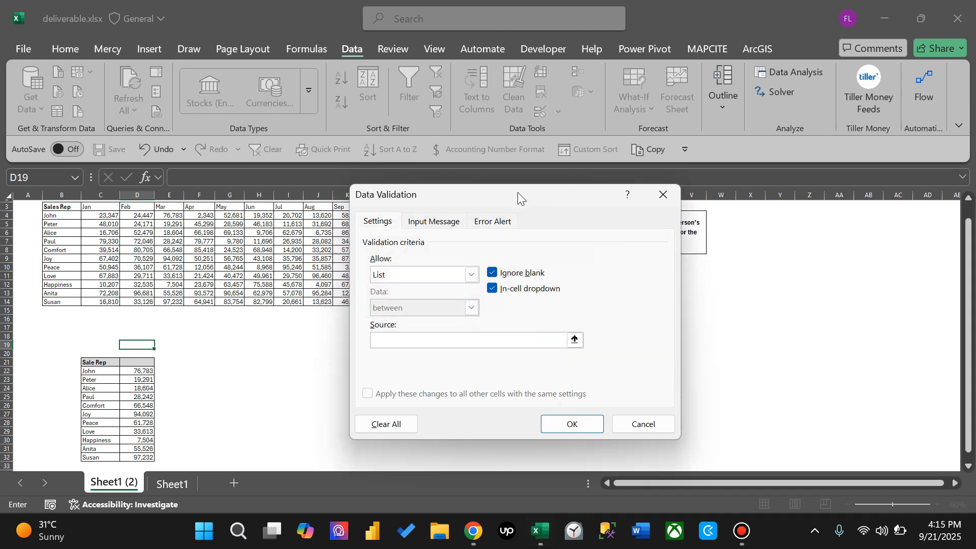
pyautogui.moveTo(517, 192); pyautogui.dragTo(635, 256)
pyautogui.click(102, 207)
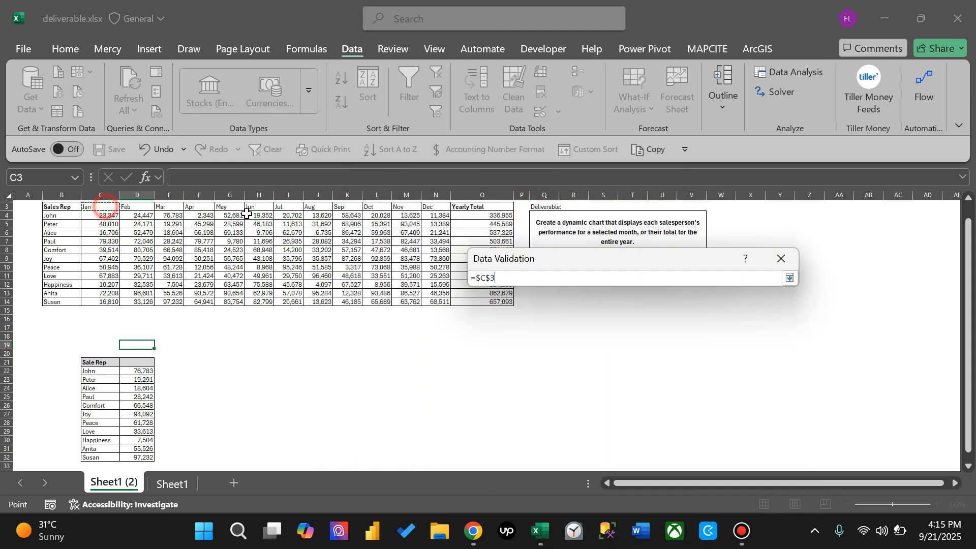
pyautogui.moveTo(246, 214); pyautogui.dragTo(491, 208)
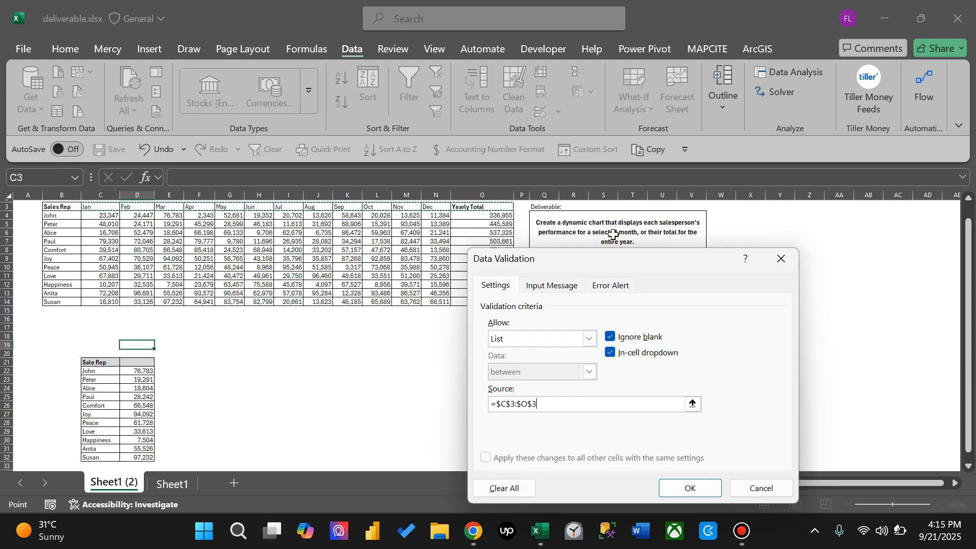
pyautogui.click(690, 489)
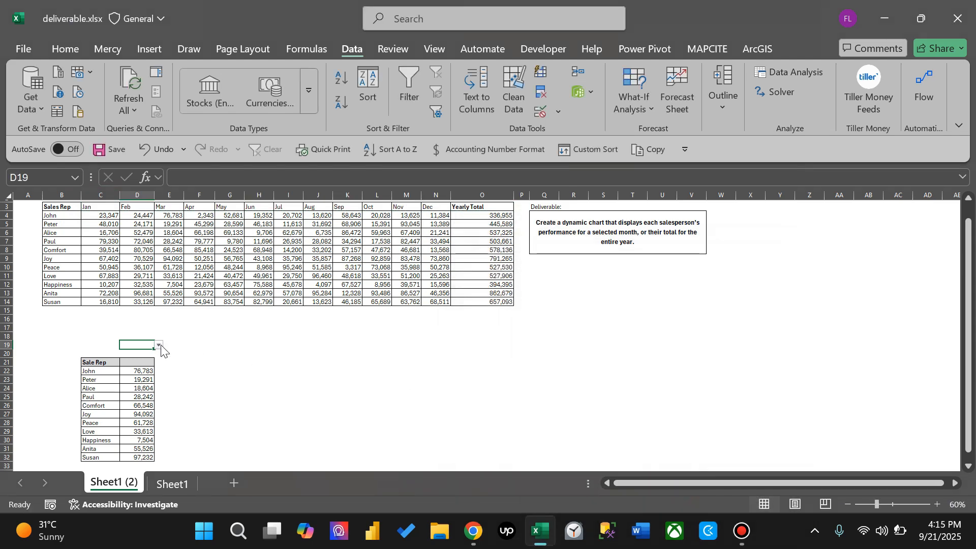
# Step: Test the dropdown in D19 by choosing Jan and Feb, and leave it set to Jan
pyautogui.click(159, 346)
pyautogui.click(137, 355)
pyautogui.click(159, 345)
pyautogui.click(140, 365)
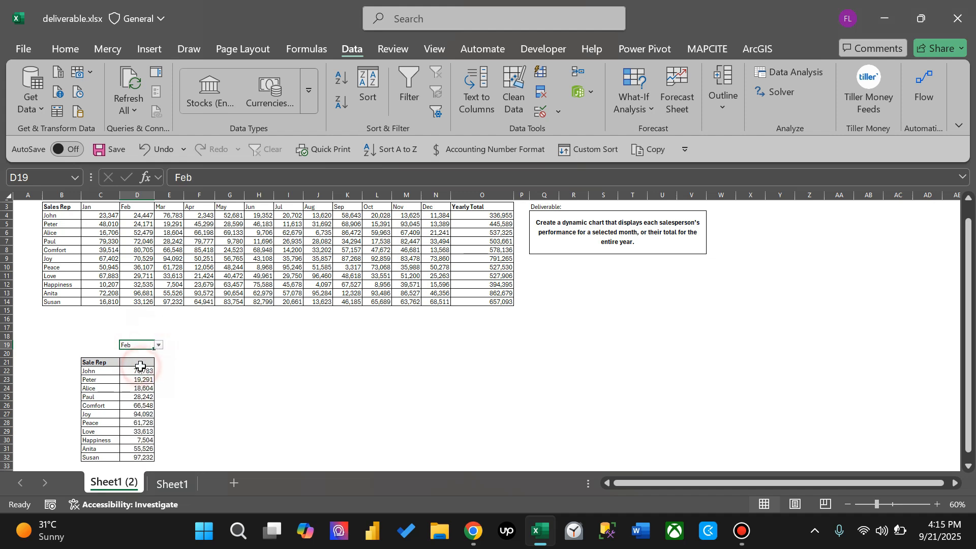
pyautogui.click(159, 345)
pyautogui.click(138, 353)
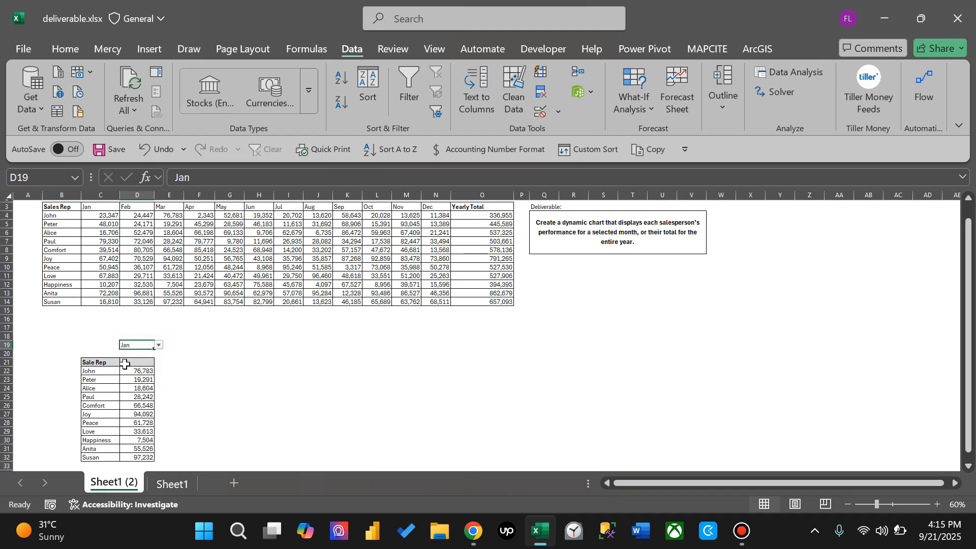
pyautogui.click(127, 373)
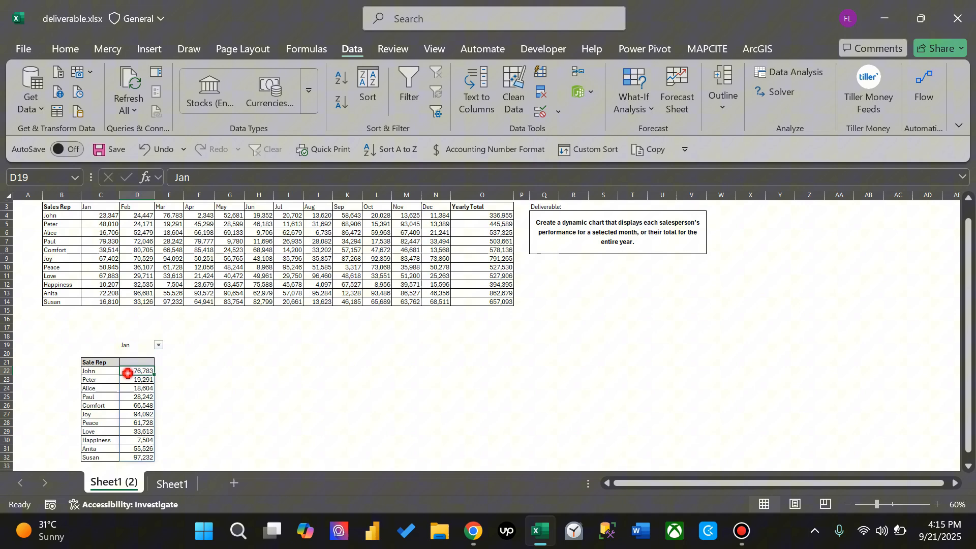
pyautogui.click(144, 345)
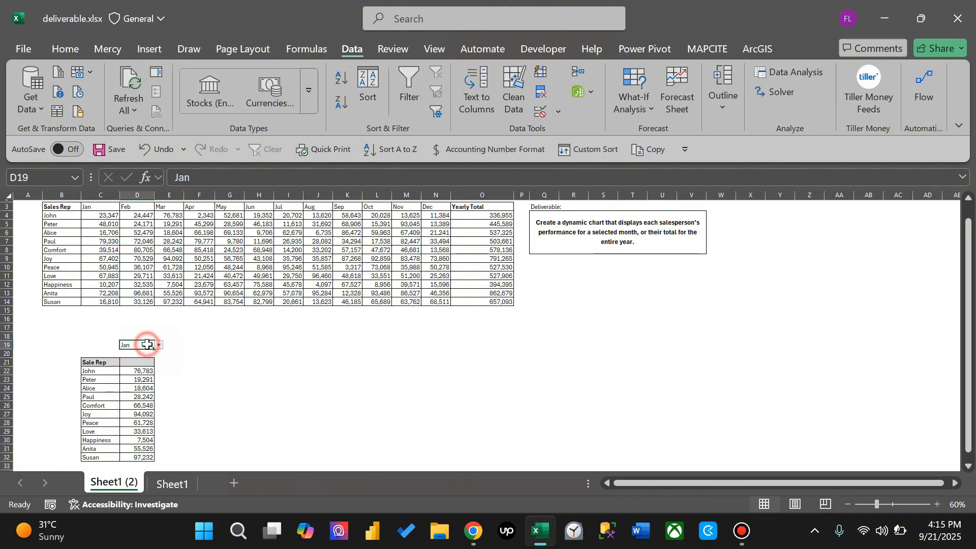
pyautogui.click(178, 345)
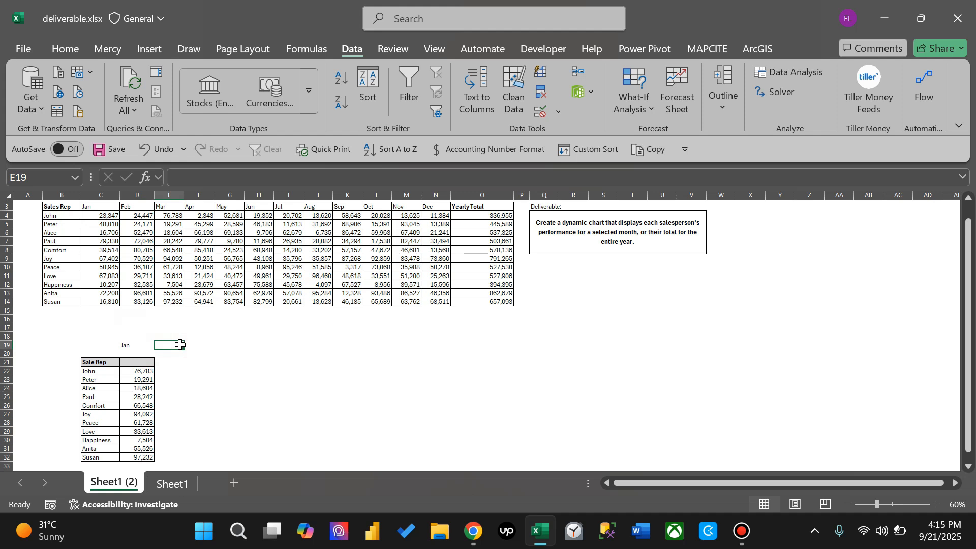
pyautogui.click(133, 345)
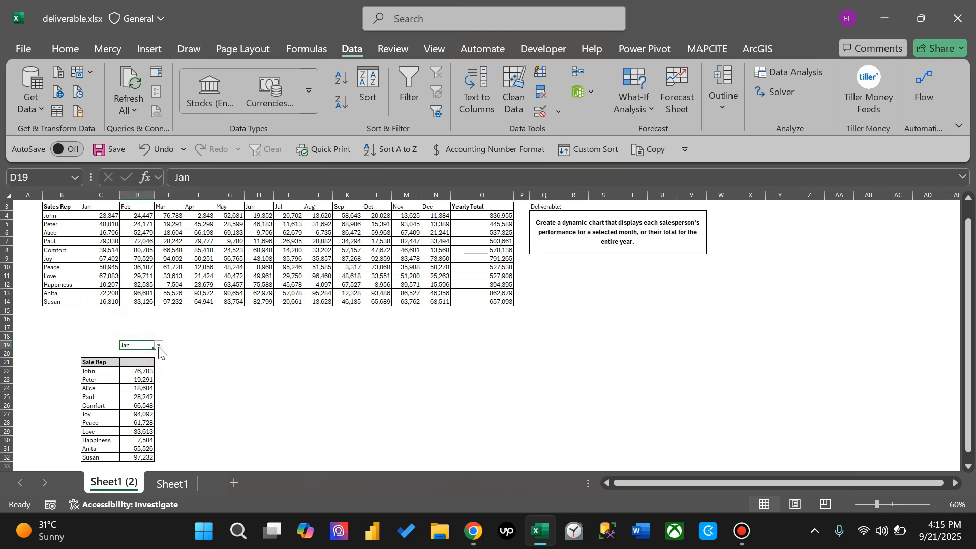
pyautogui.click(183, 345)
pyautogui.click(140, 344)
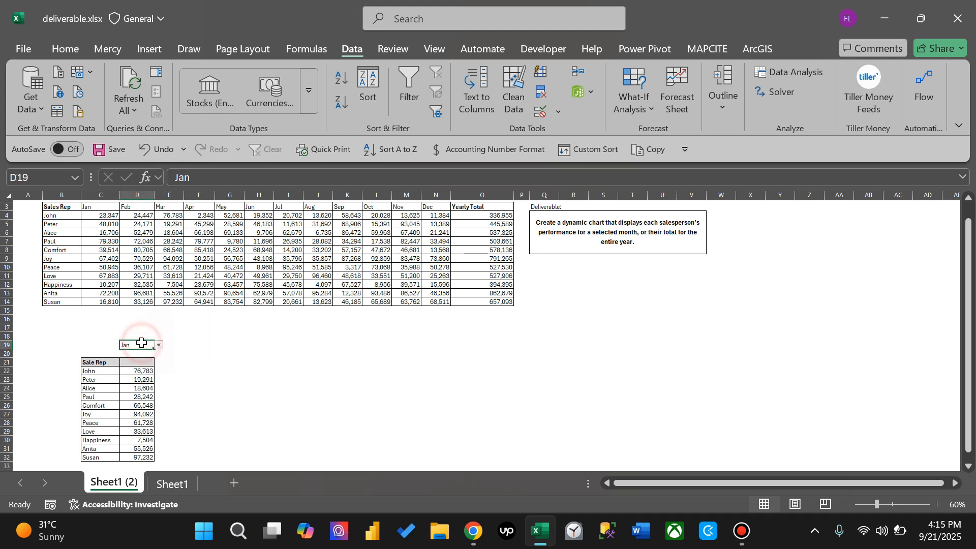
# Step: Begin a SWITCH formula in E19 that evaluates D19 and returns 1 for "Jan"
pyautogui.click(169, 344)
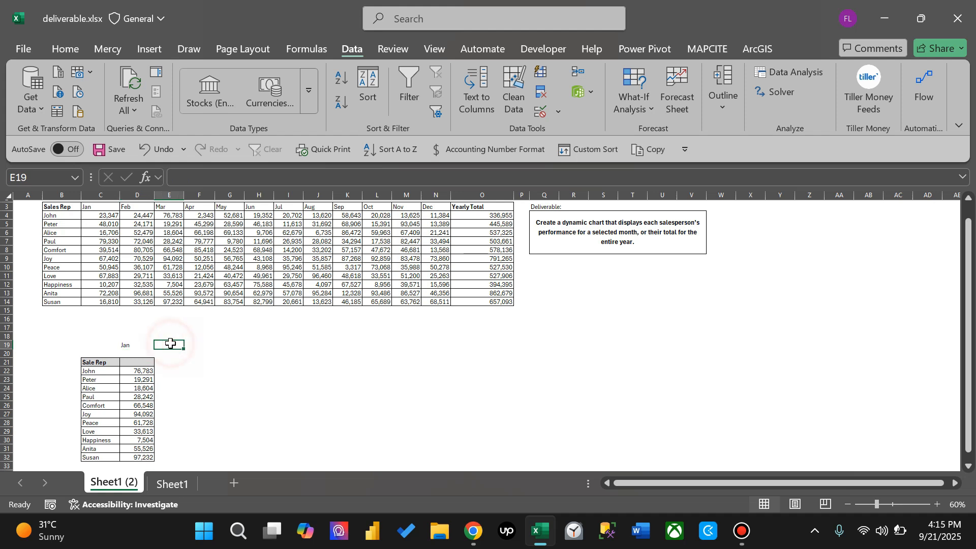
pyautogui.write('=swi')
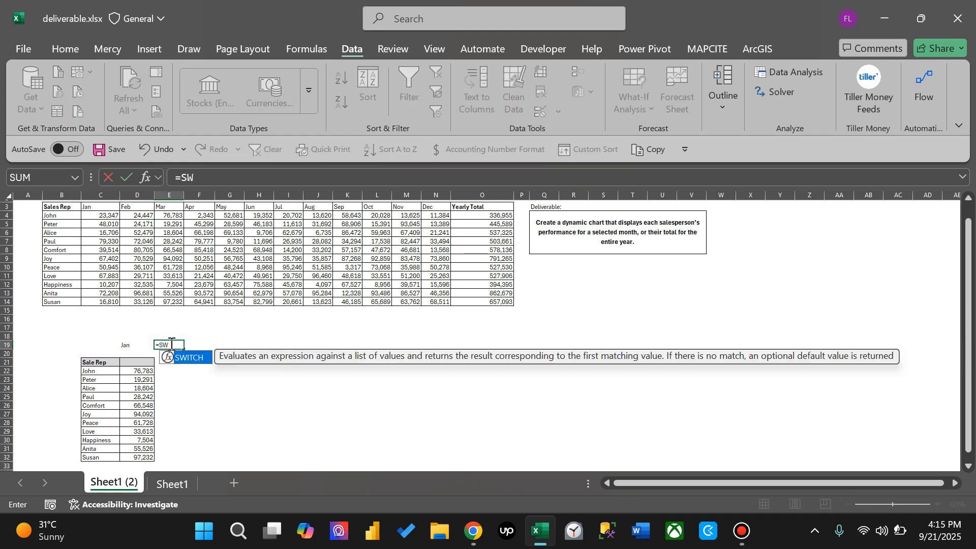
pyautogui.press('Tab')
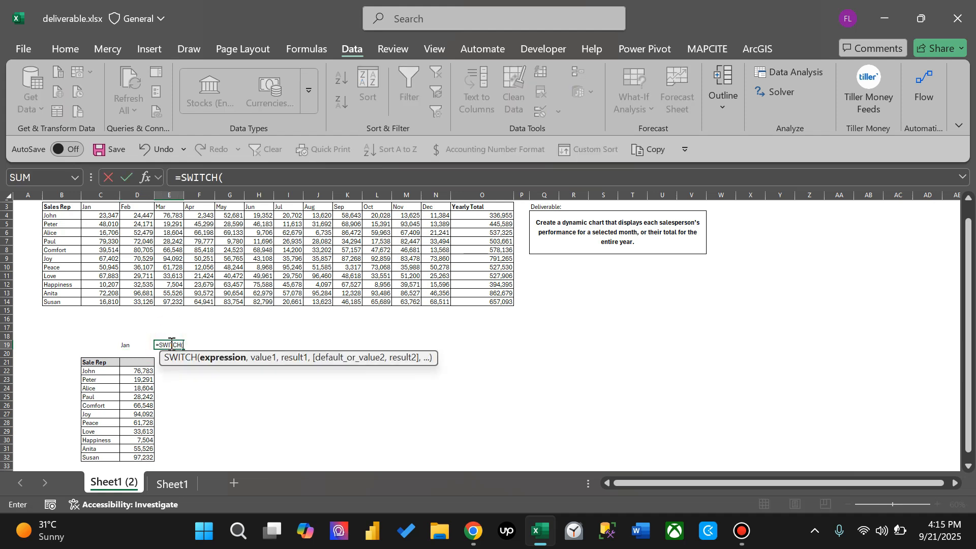
pyautogui.click(133, 345)
pyautogui.write(',"jA')
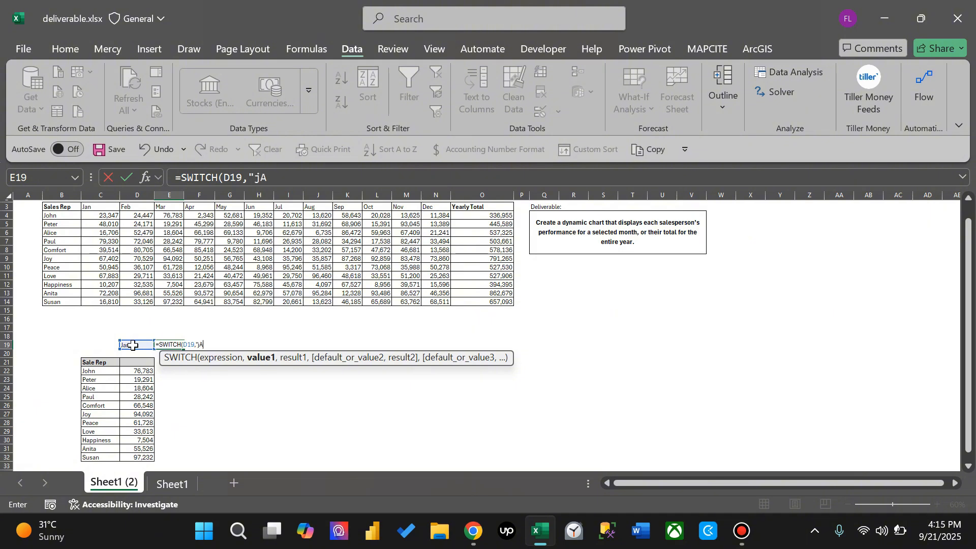
pyautogui.press('BackSpace')
pyautogui.press('BackSpace')
pyautogui.write('",')
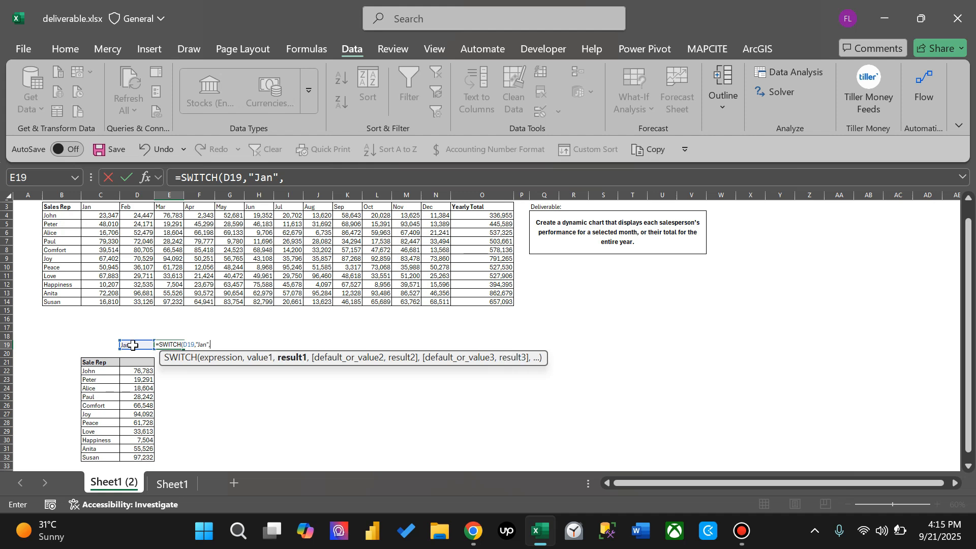
pyautogui.write('1,')
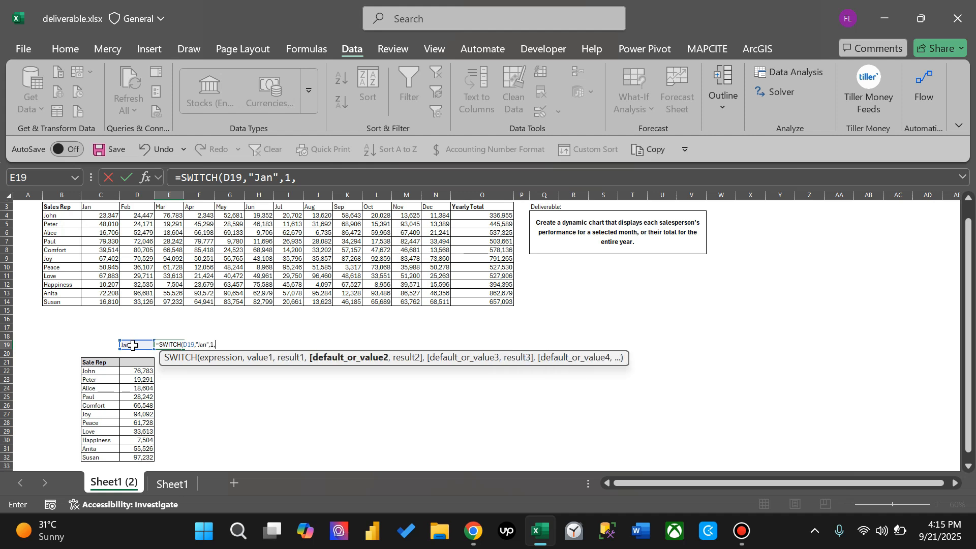
# Step: Extend the SWITCH formula in E19 to return 2 for "Feb" and 3 for "Mar"
pyautogui.write('"Feb')
pyautogui.write(',2')
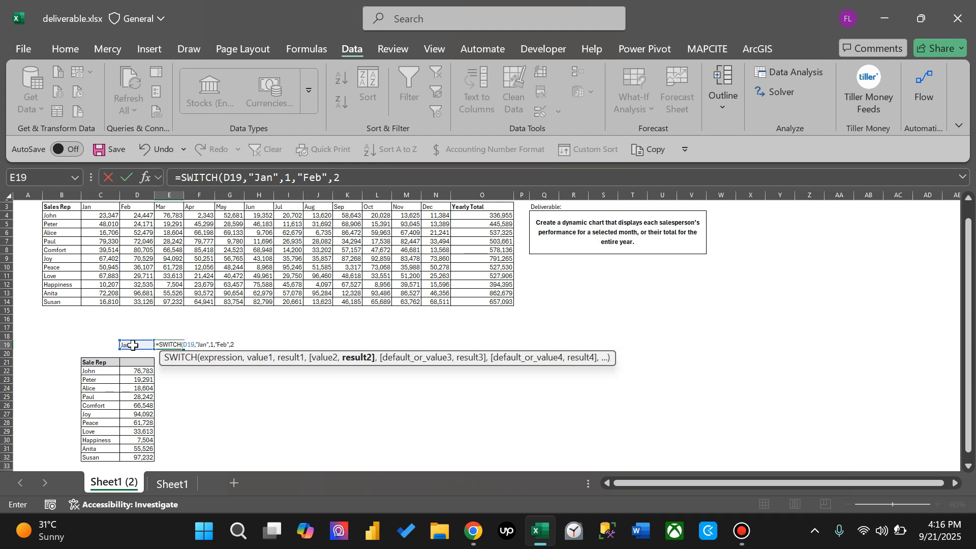
pyautogui.write(',')
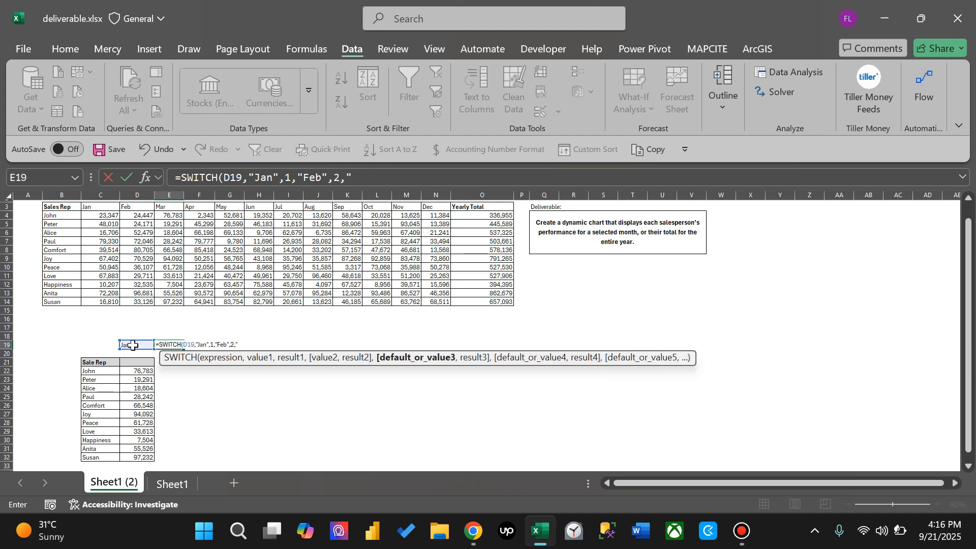
pyautogui.write('"Mar",')
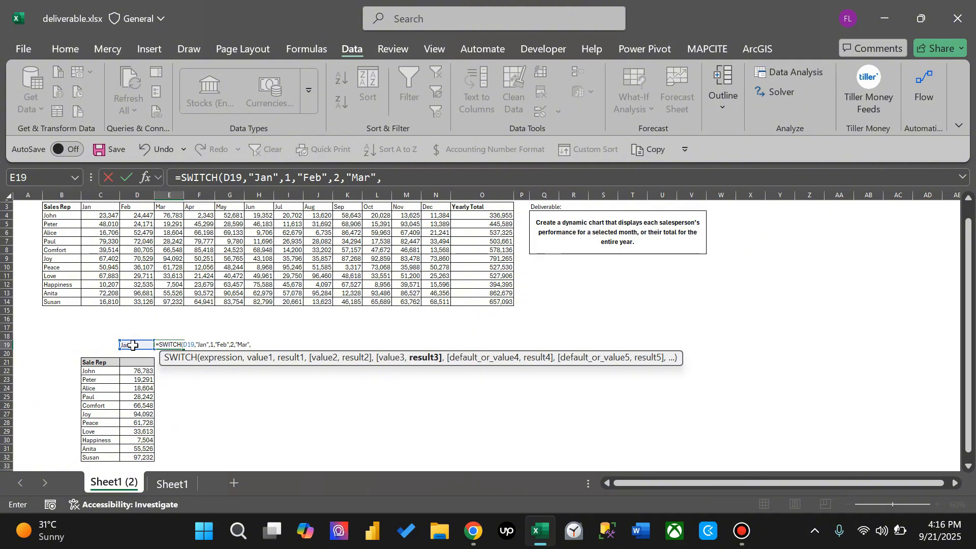
pyautogui.write('3,')
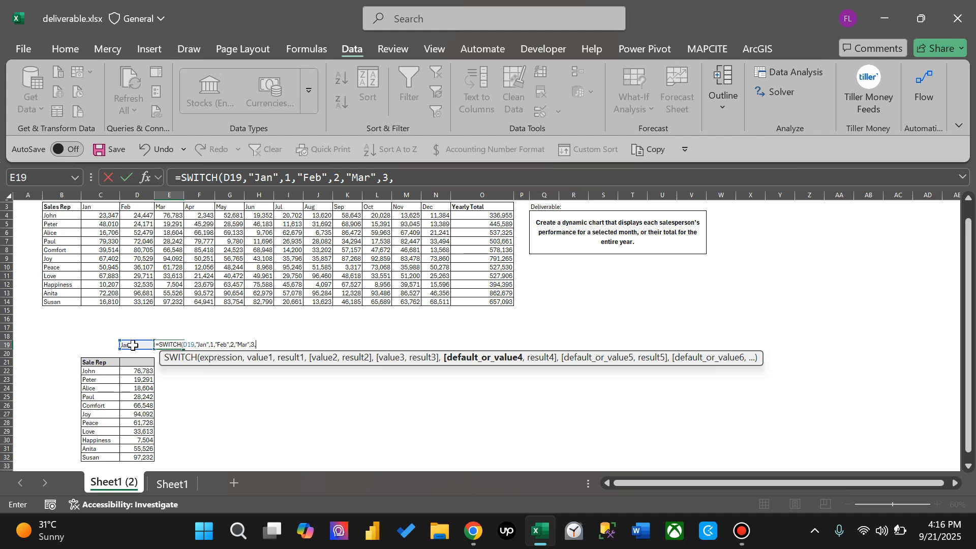
# Step: Extend the SWITCH formula in E19 to return 4 for "Apr" and 5 for "May"
pyautogui.write('"Apr",4,')
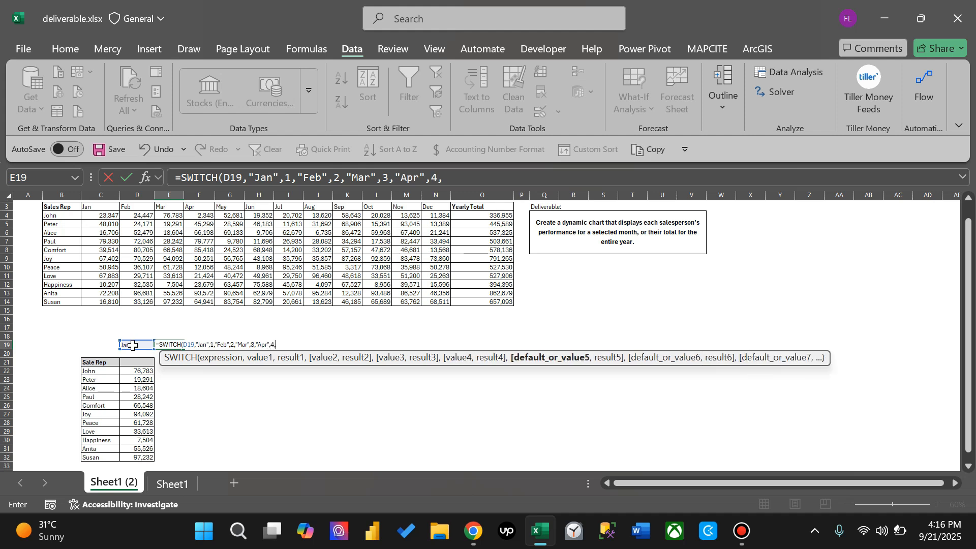
pyautogui.write('"')
pyautogui.write('May",5')
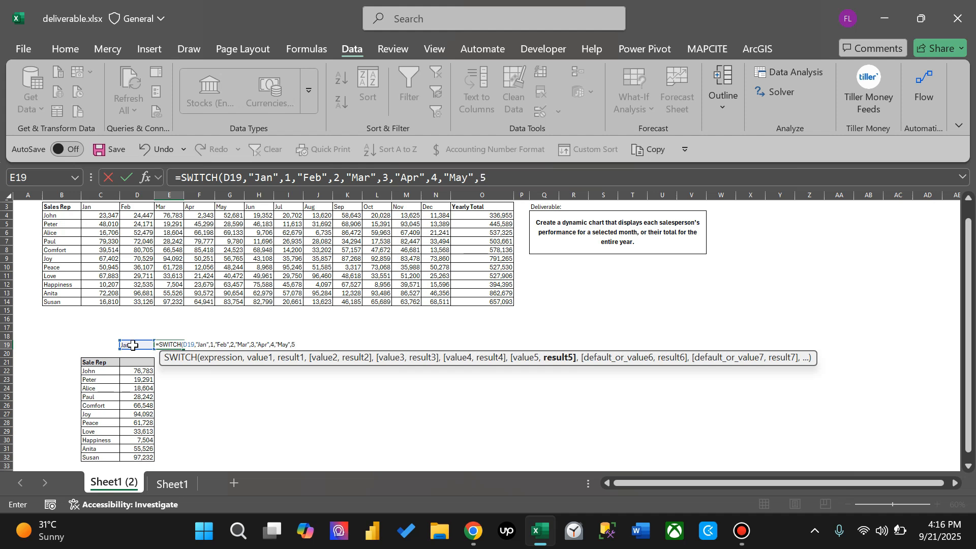
pyautogui.write('<')
pyautogui.press('BackSpace')
pyautogui.write(',')
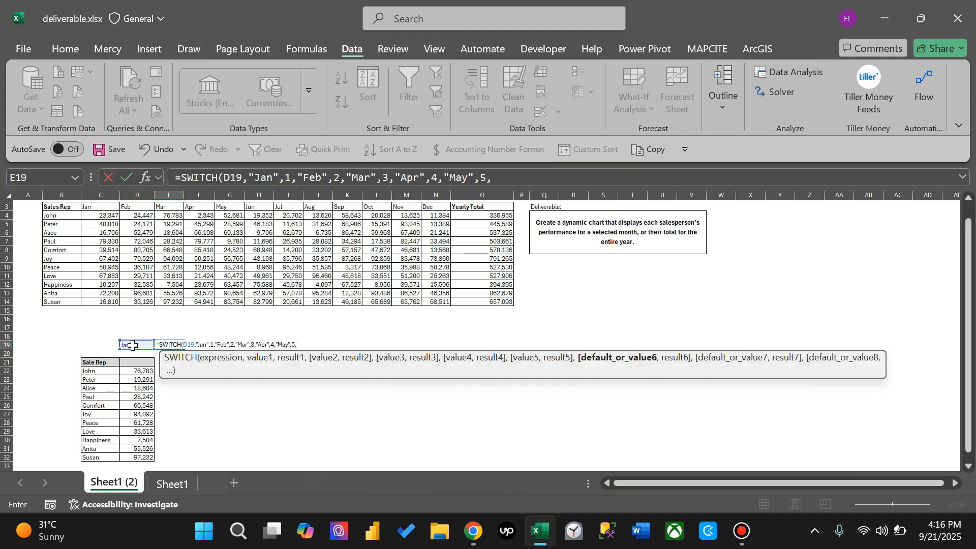
# Step: Continue the SWITCH formula in E19 to return 6 for "Jun", 7 for "Jul" and 8 for "Aug"
pyautogui.write('"Jun",')
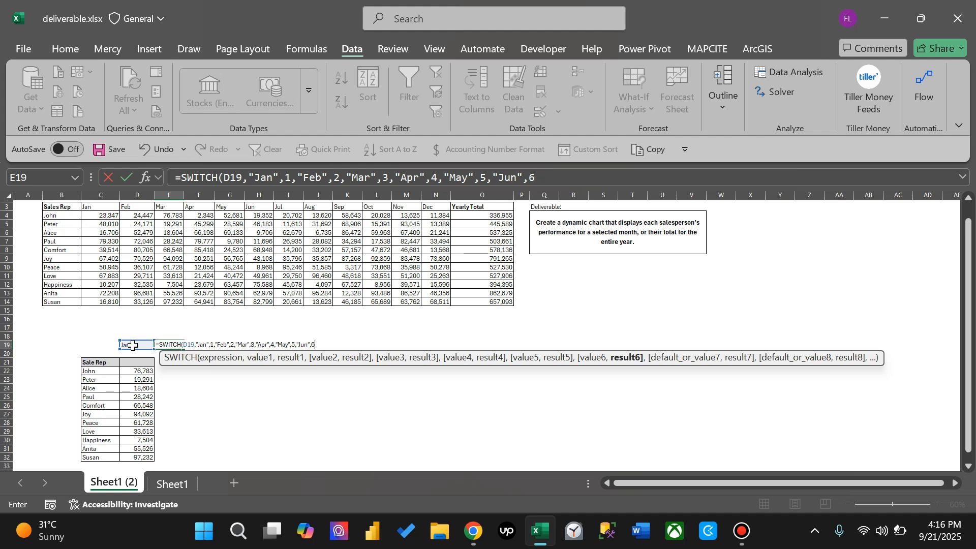
pyautogui.write('6,"J')
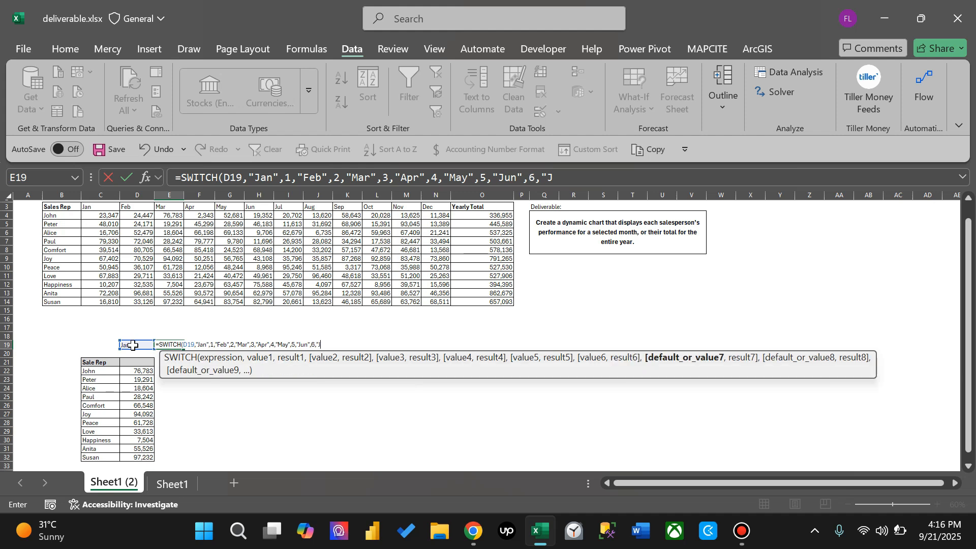
pyautogui.write('ul",7,')
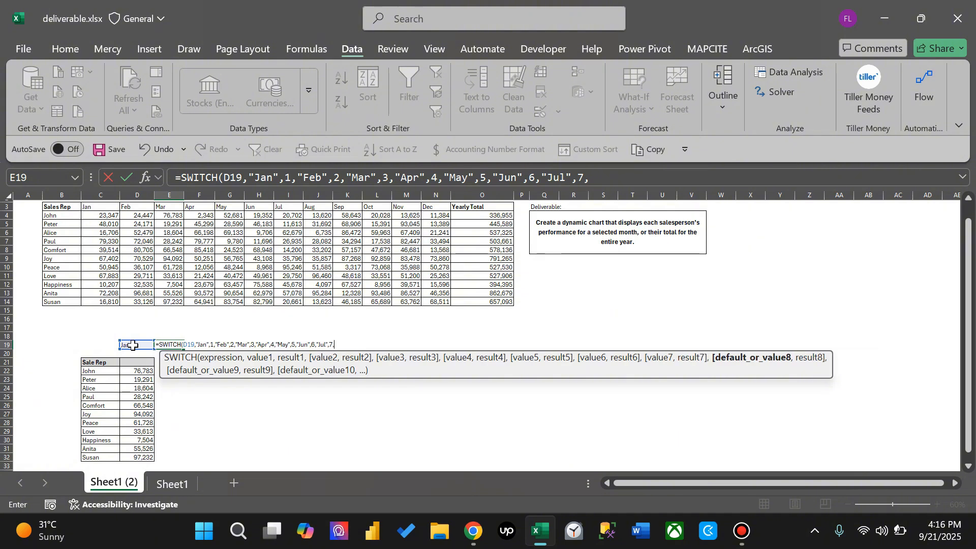
pyautogui.write('"Aug",8')
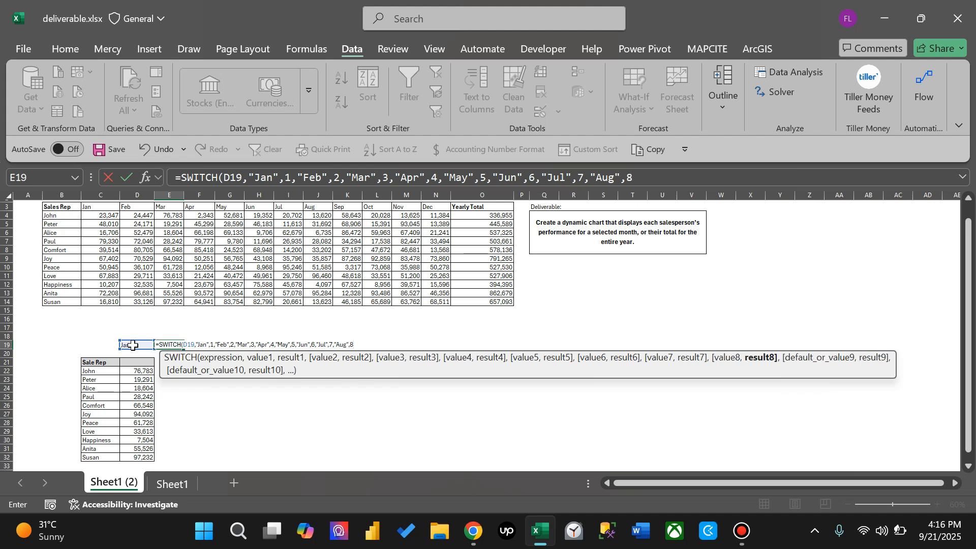
pyautogui.write(',')
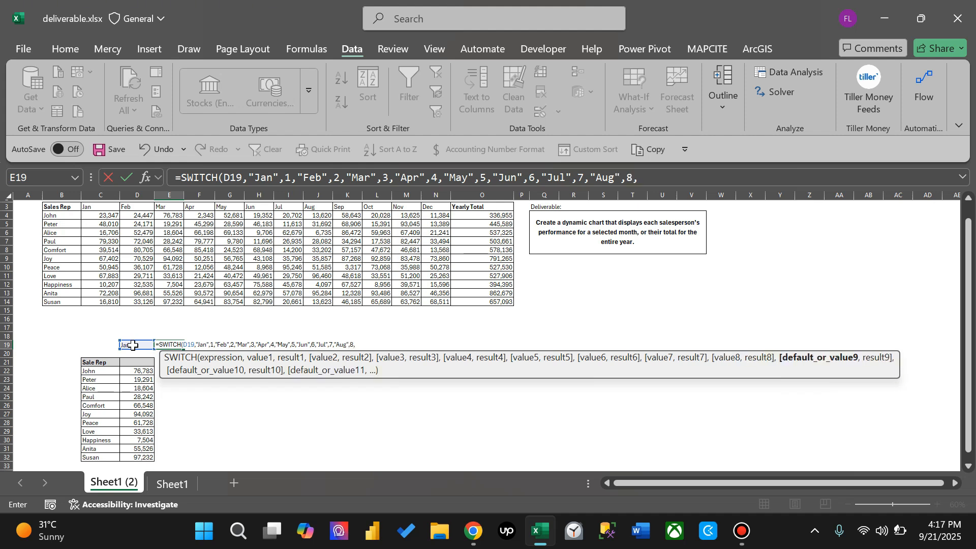
# Step: Add pairs to the SWITCH formula in E19 that return 9 for "Sep", 10 for "Oct" and 11 for "Nov"
pyautogui.write('"Sep",9')
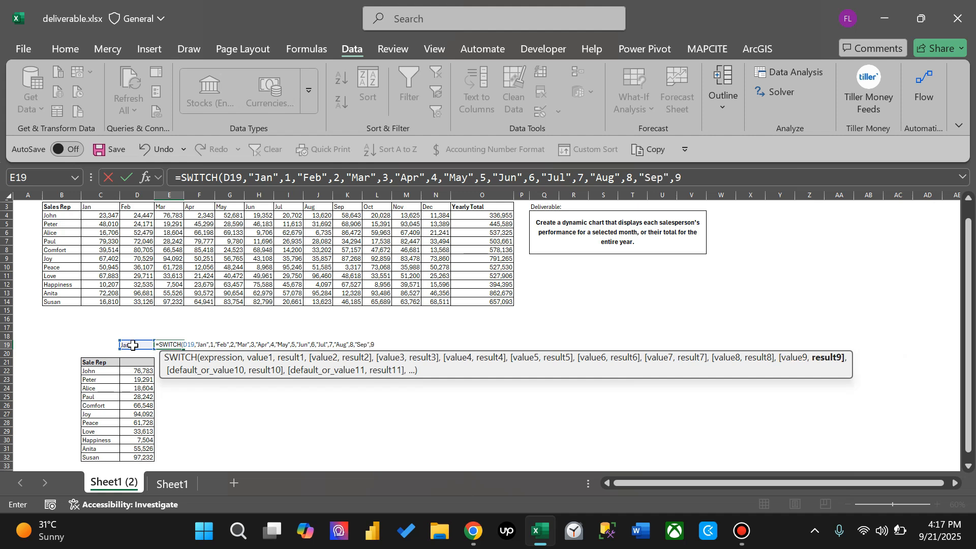
pyautogui.write(',')
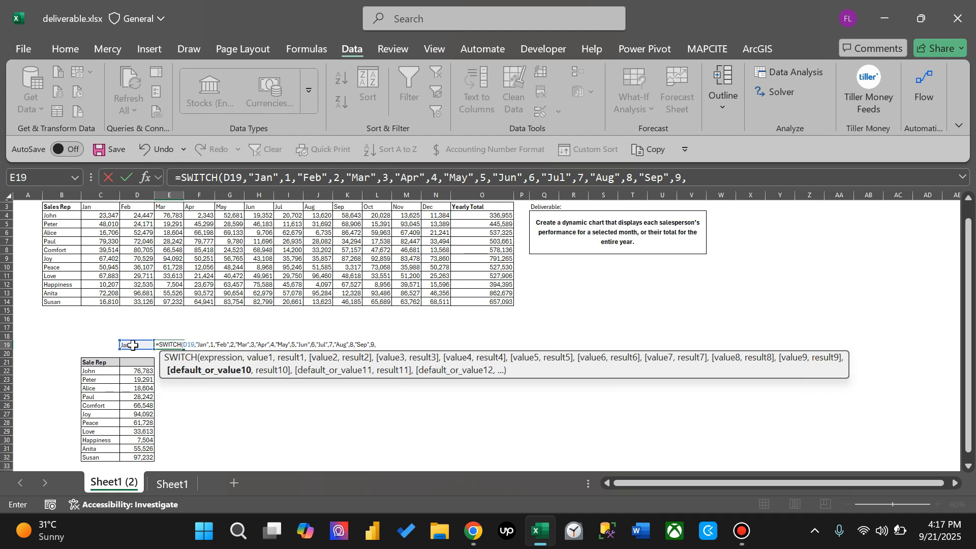
pyautogui.write('"Oct",10,')
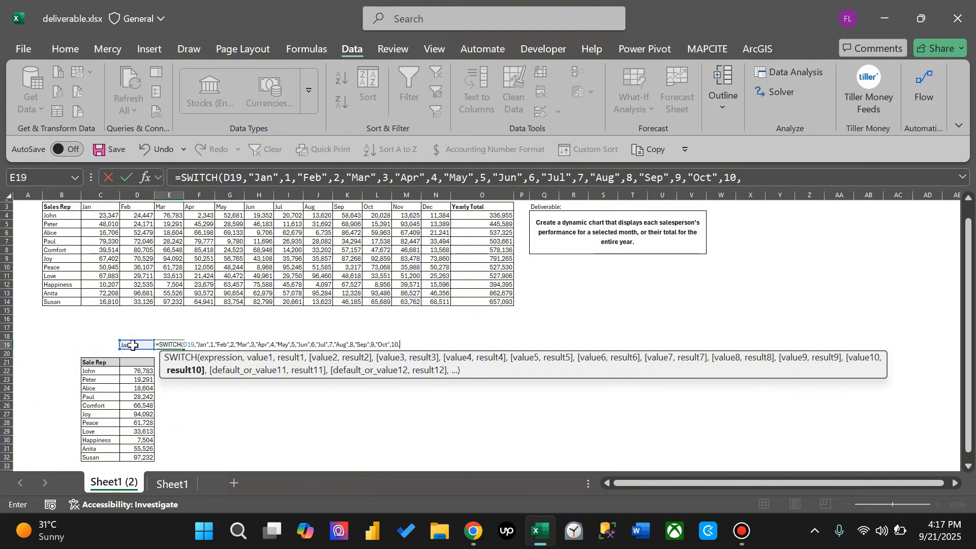
pyautogui.write('"No ')
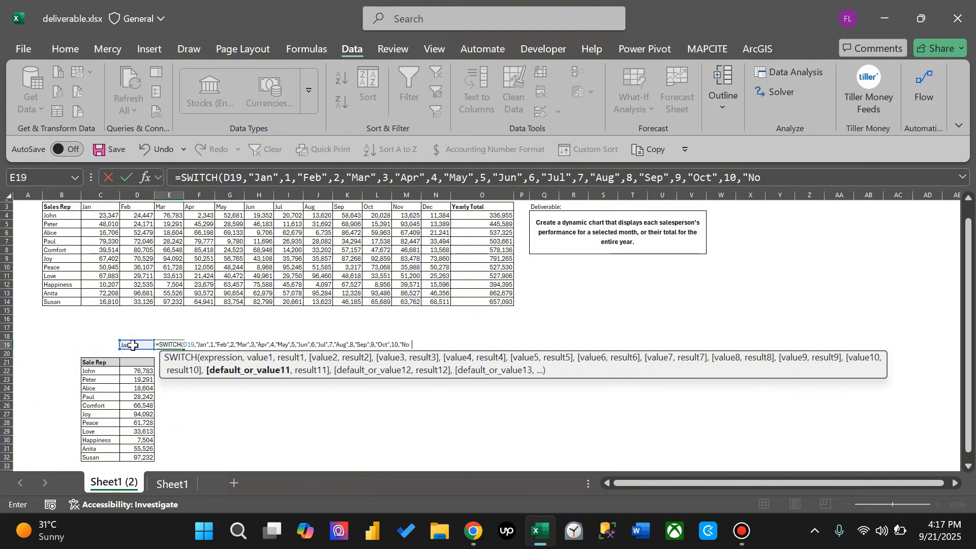
pyautogui.write('v",11')
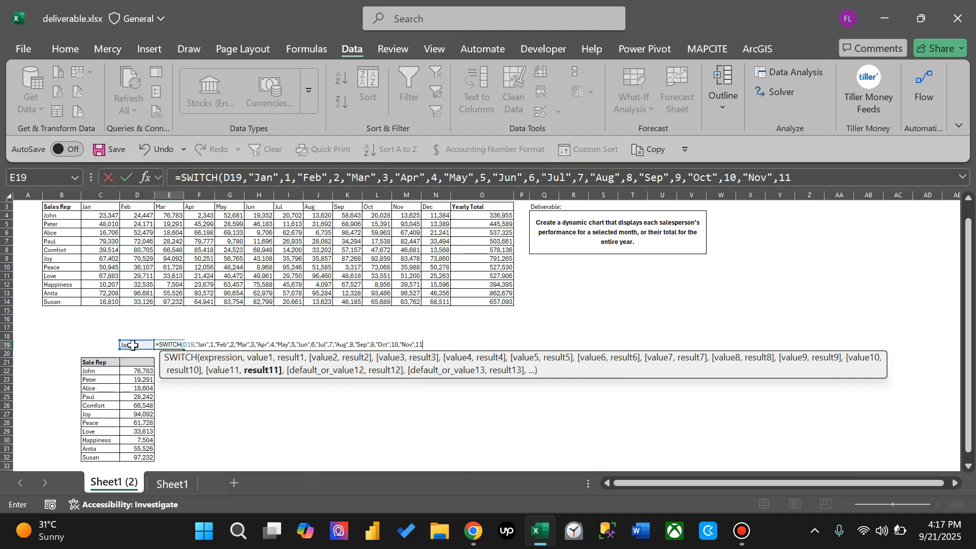
# Step: Complete the SWITCH formula in E19 with 12 for "Dec" and 13 for "Yearly Total", and enter it
pyautogui.write(',"D')
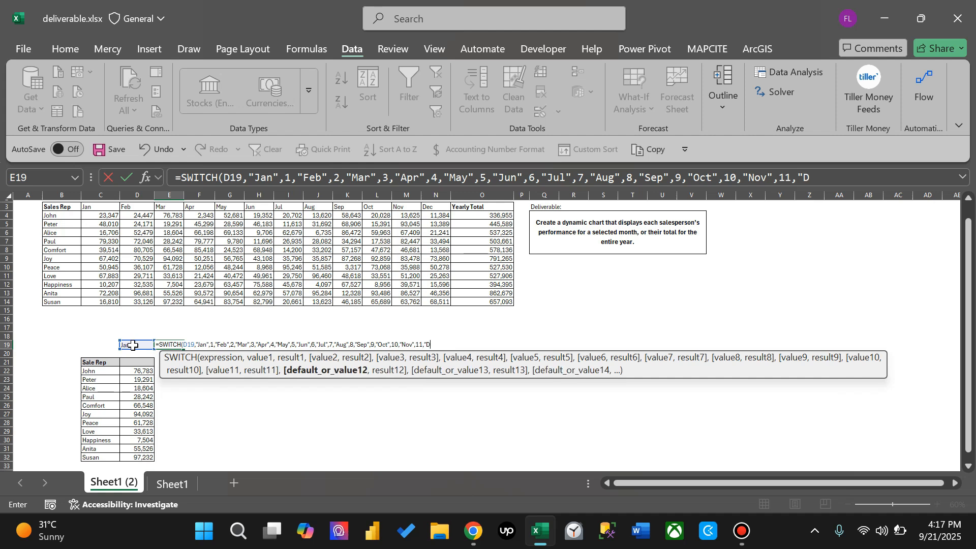
pyautogui.write('ec",')
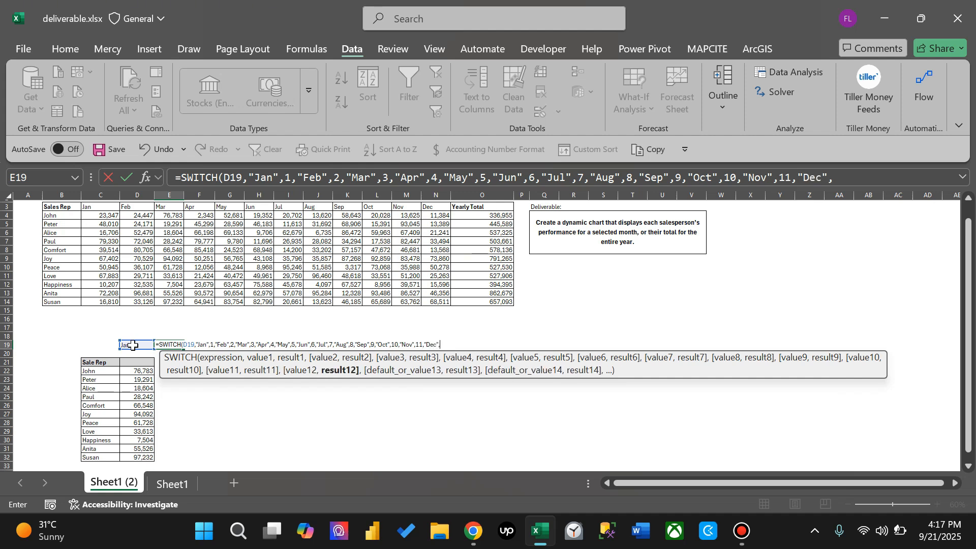
pyautogui.write('12,')
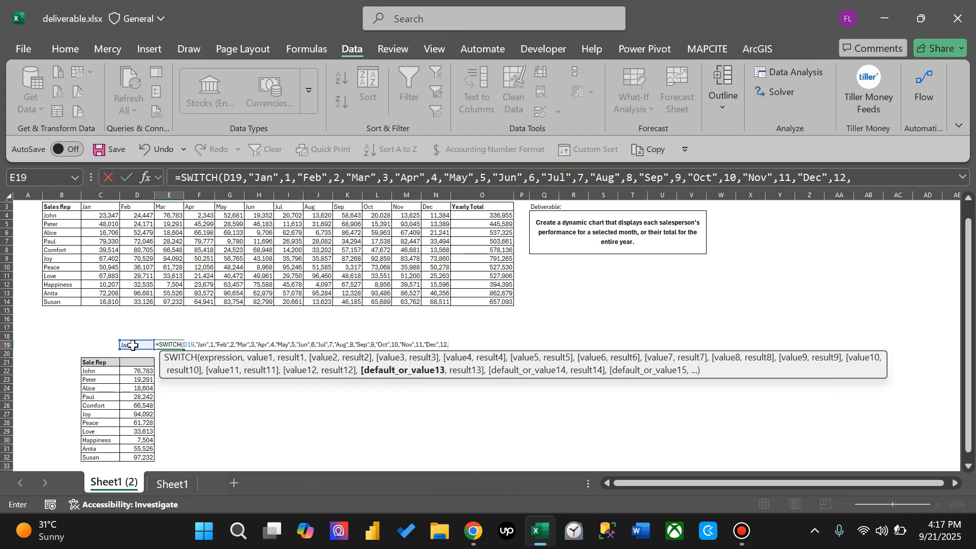
pyautogui.write('"Yearly Total')
pyautogui.write(',')
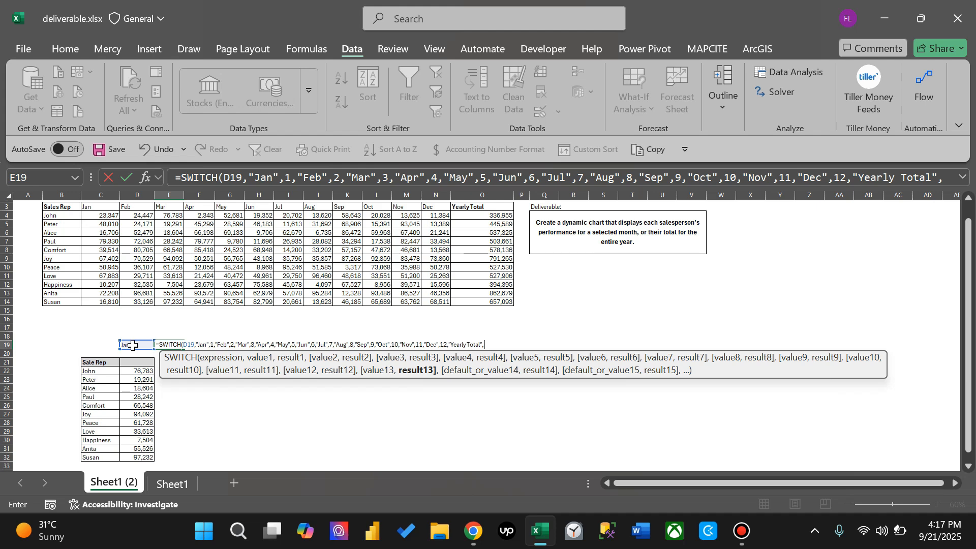
pyautogui.write('13')
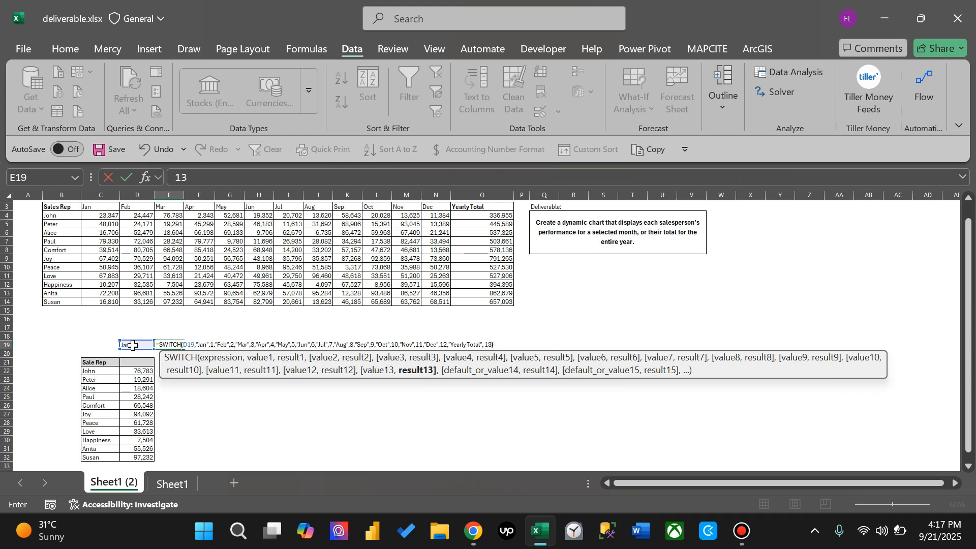
pyautogui.press('Return')
# Step: Test the SWITCH formula by choosing Feb and then Dec from the dropdown in D19
pyautogui.click(138, 343)
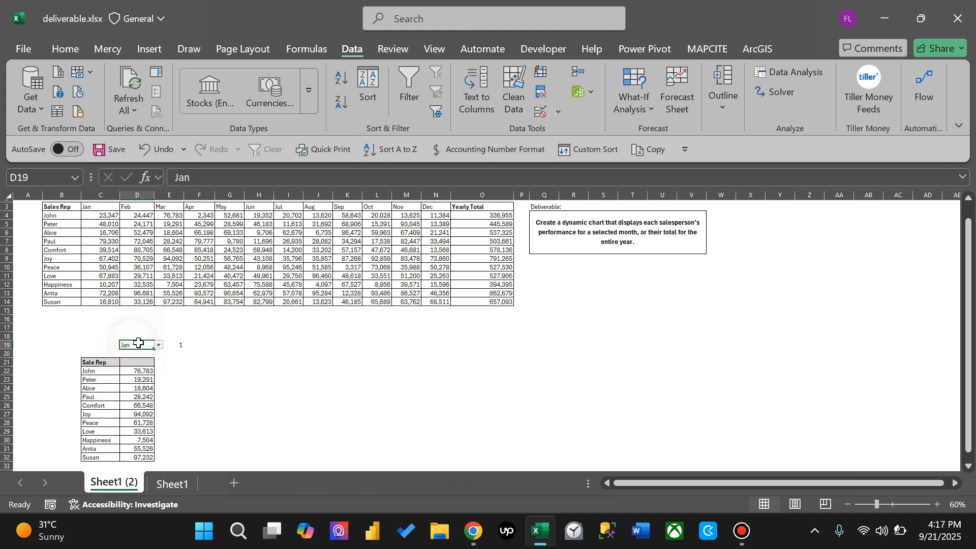
pyautogui.click(163, 344)
pyautogui.click(134, 344)
pyautogui.click(159, 346)
pyautogui.click(142, 369)
pyautogui.click(159, 345)
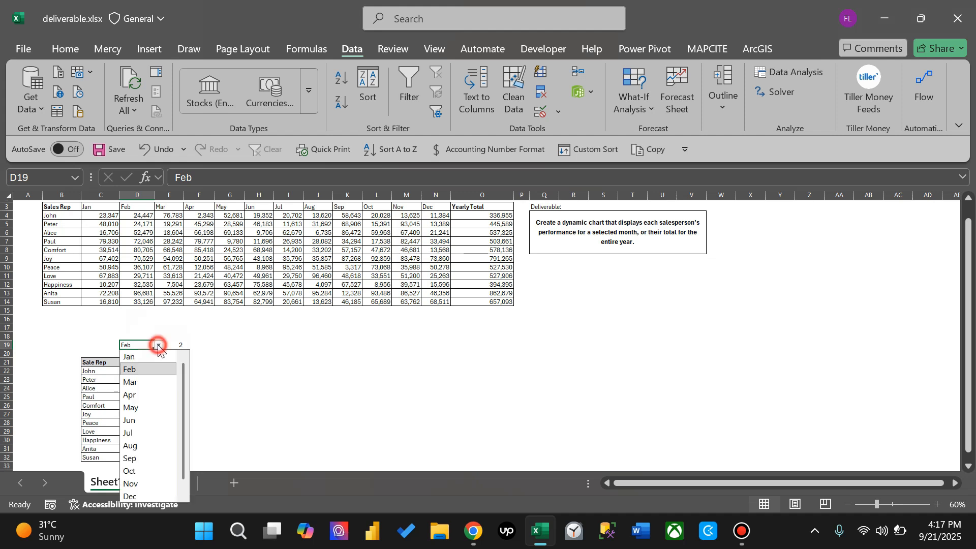
pyautogui.scroll(-1, 147, 450)
pyautogui.click(143, 488)
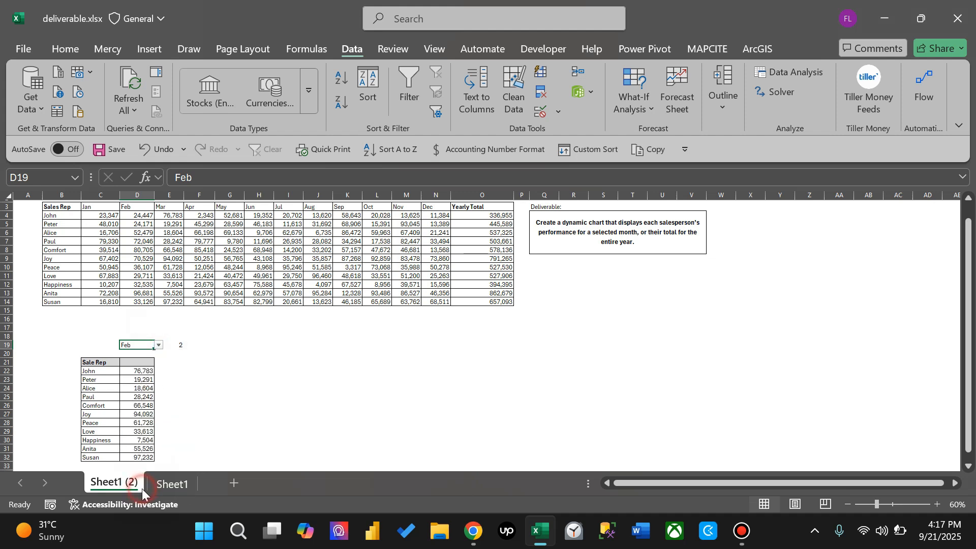
# Step: Replace the fixed column number in D22's INDEX formula with a reference to E19, making it =INDEX(C4:O14,,E19)
pyautogui.click(145, 370)
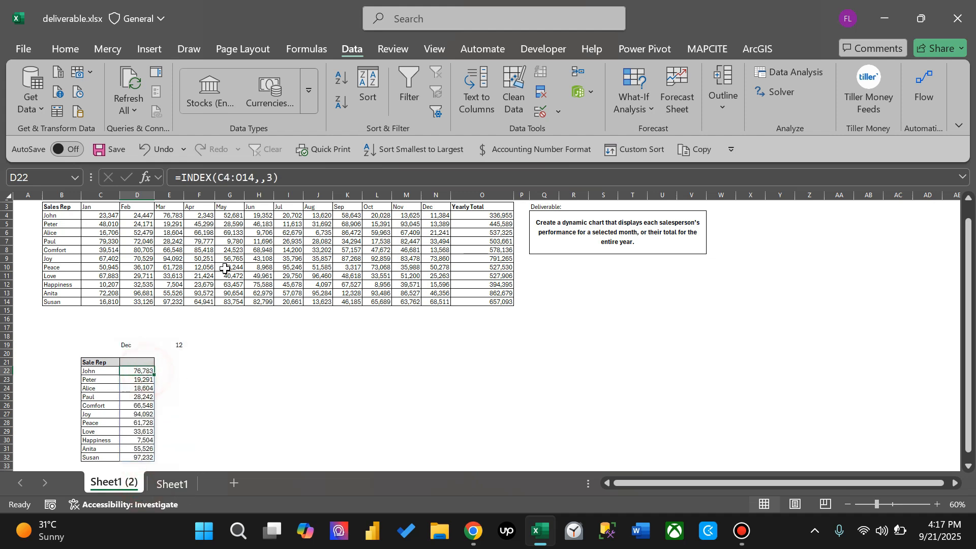
pyautogui.click(274, 177)
pyautogui.press('BackSpace')
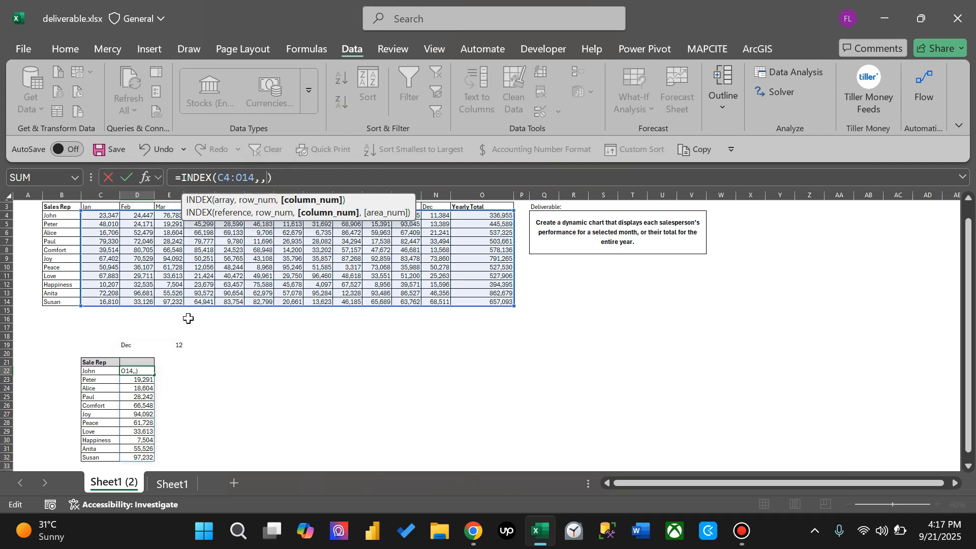
pyautogui.click(172, 343)
pyautogui.press('Return')
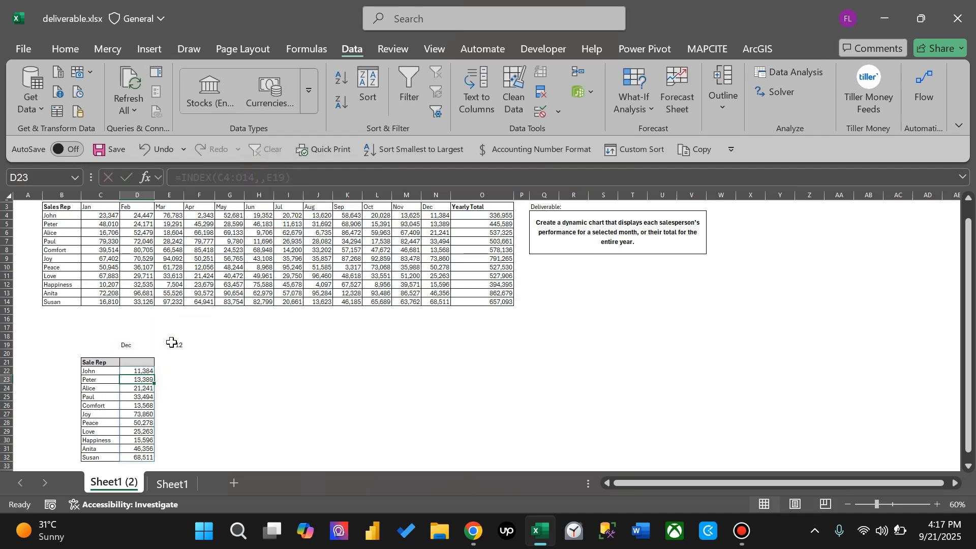
# Step: Test the linked INDEX table by choosing Feb from the dropdown in D19
pyautogui.click(130, 344)
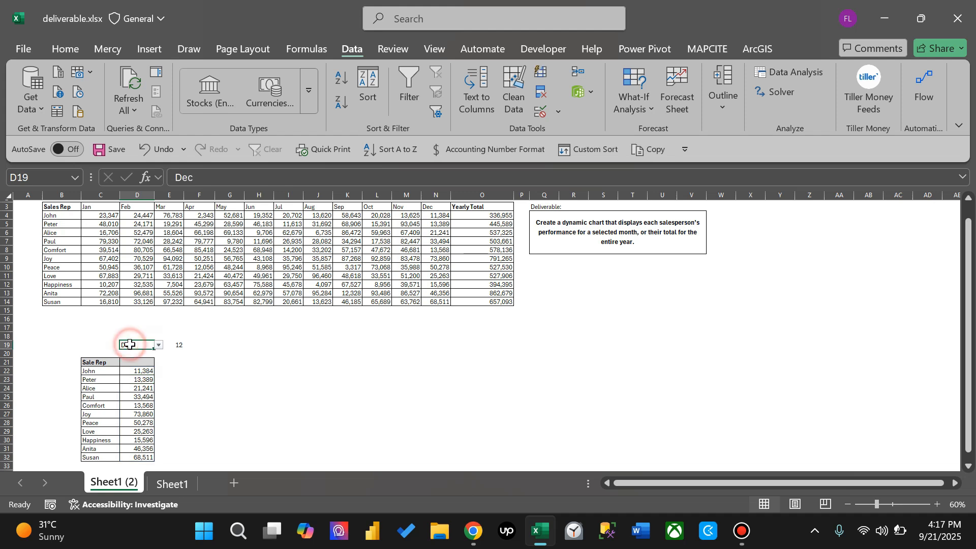
pyautogui.click(158, 345)
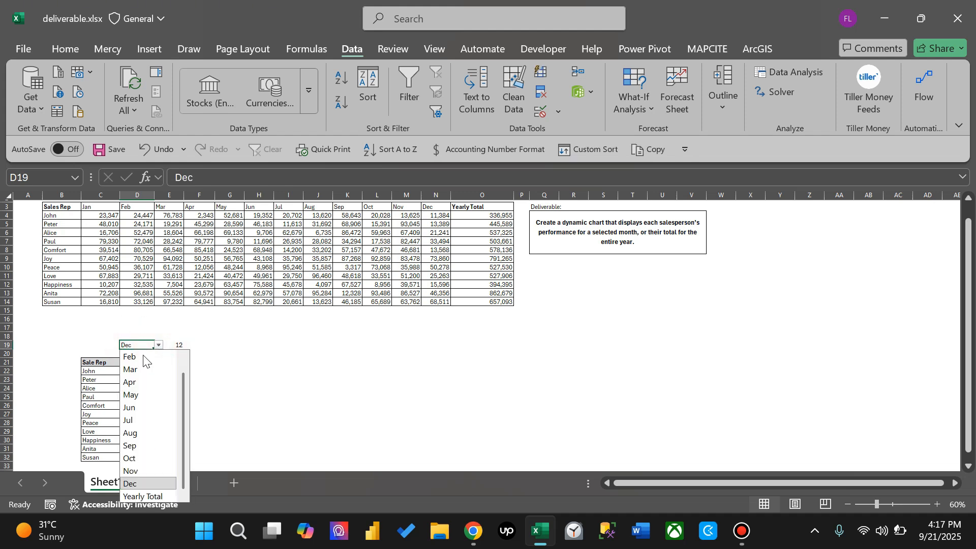
pyautogui.click(142, 360)
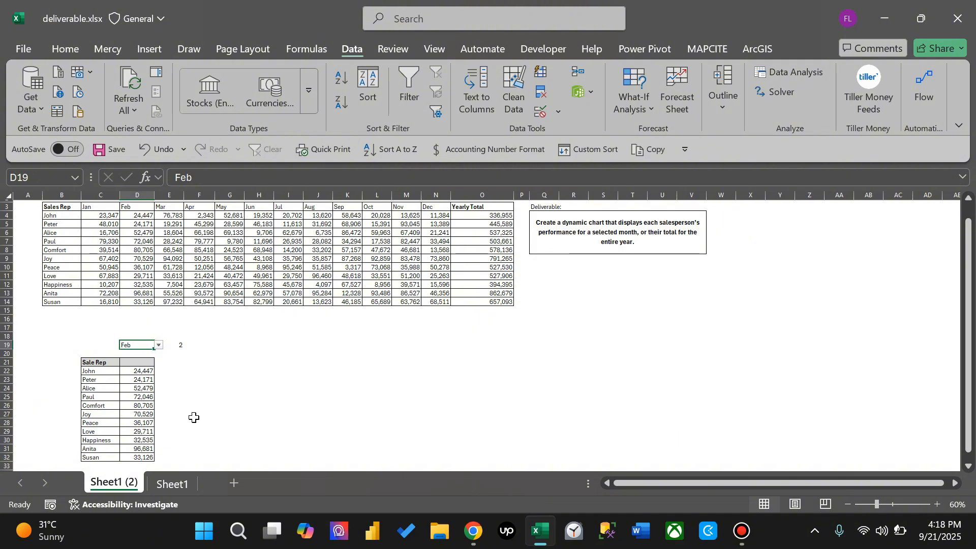
# Step: Link the blank header cell D21 of the Sale Rep table to the month selected in D19
pyautogui.click(103, 373)
pyautogui.click(126, 375)
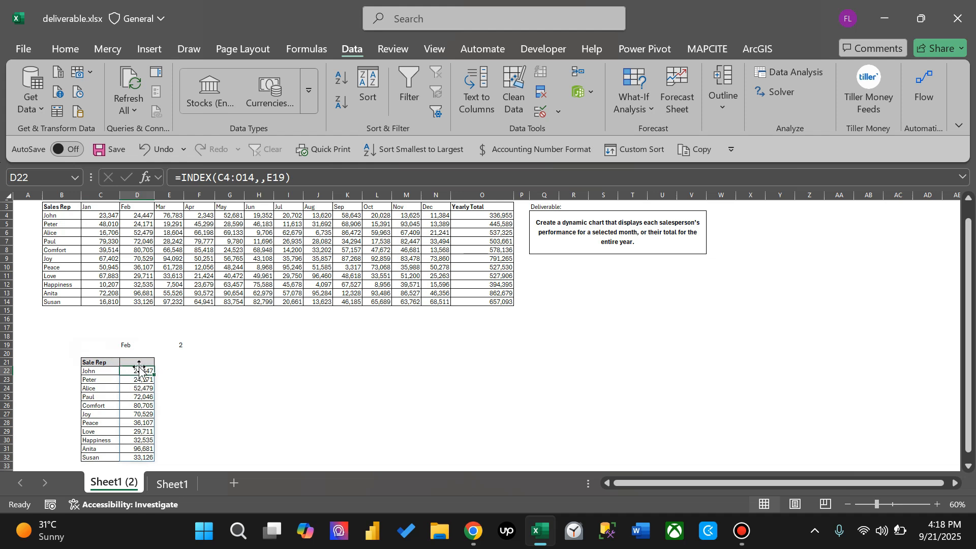
pyautogui.click(138, 362)
pyautogui.write('=')
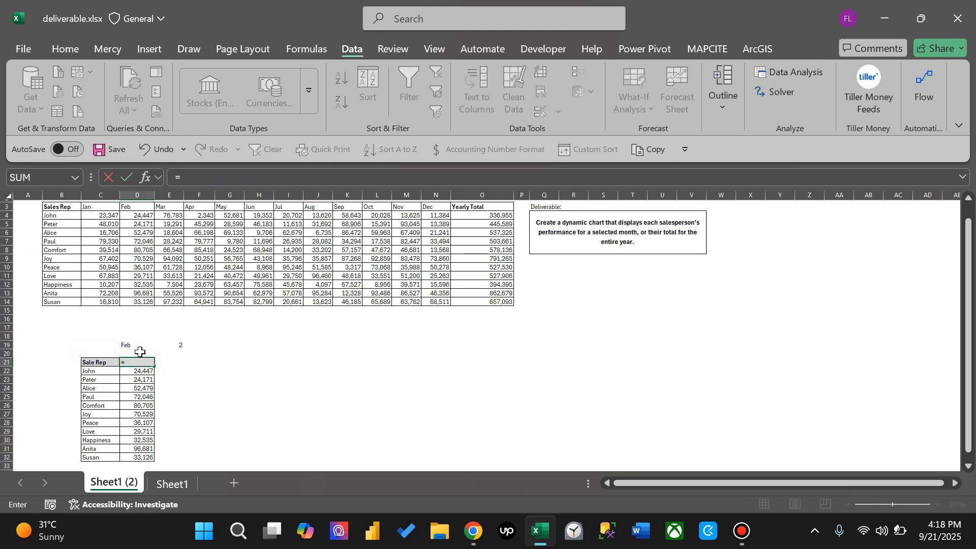
pyautogui.click(140, 345)
pyautogui.press('Return')
# Step: Choose Mar from the dropdown in D19 to check the linked header and values
pyautogui.click(140, 345)
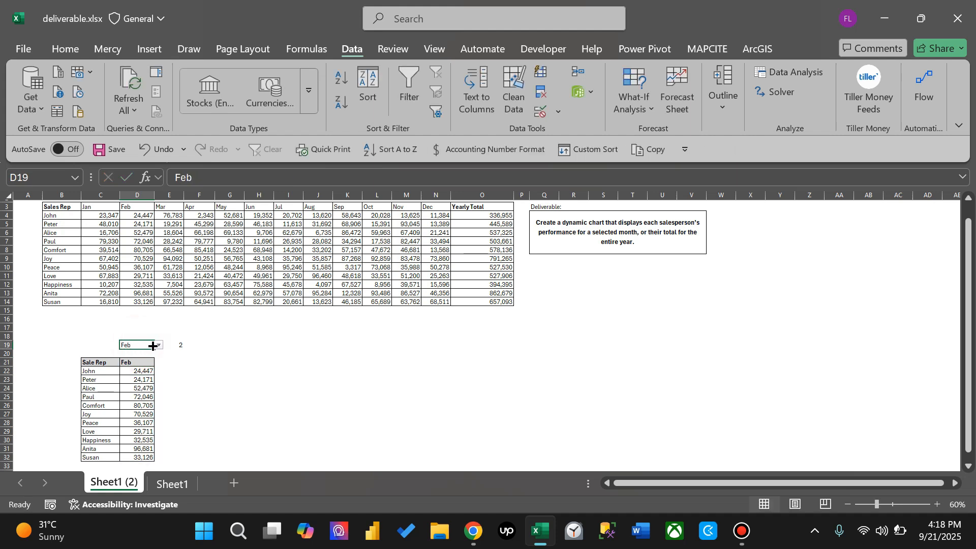
pyautogui.click(159, 348)
pyautogui.click(130, 382)
# Step: Enter the label "select month" in C19, beside the dropdown cell
pyautogui.click(107, 344)
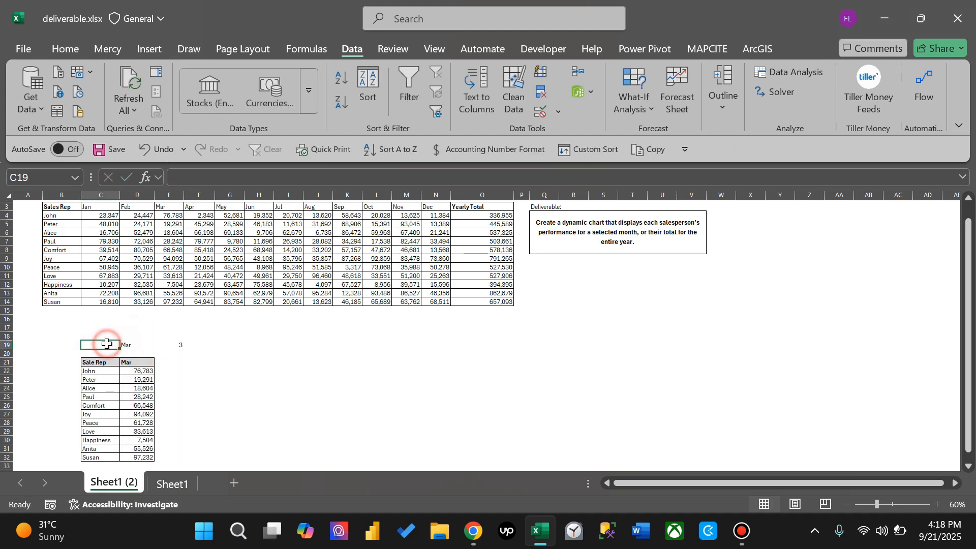
pyautogui.write('selec')
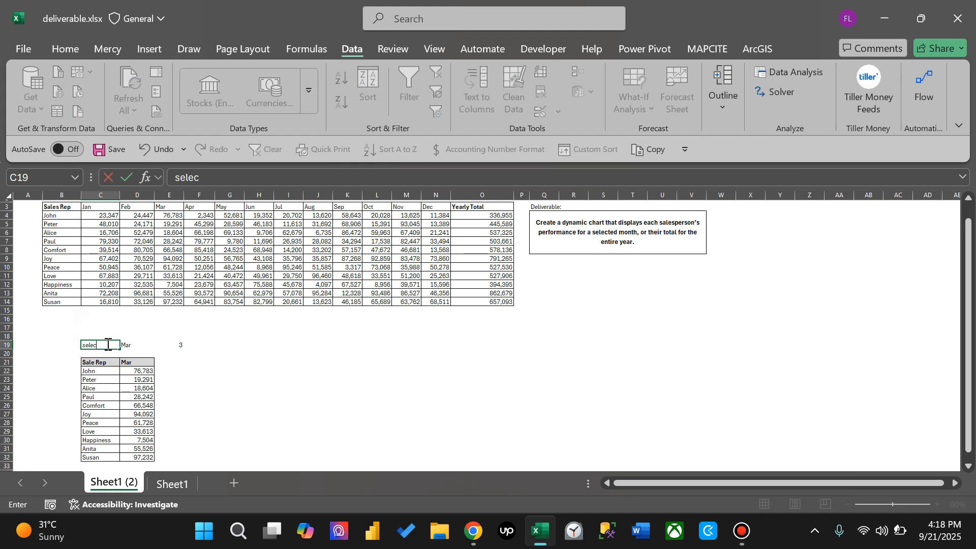
pyautogui.write('t month')
pyautogui.press('Return')
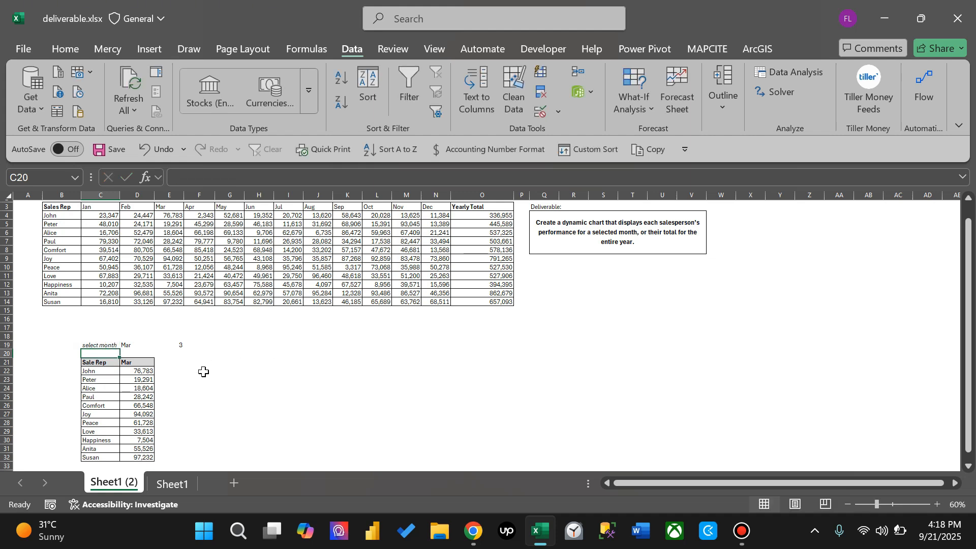
pyautogui.click(222, 380)
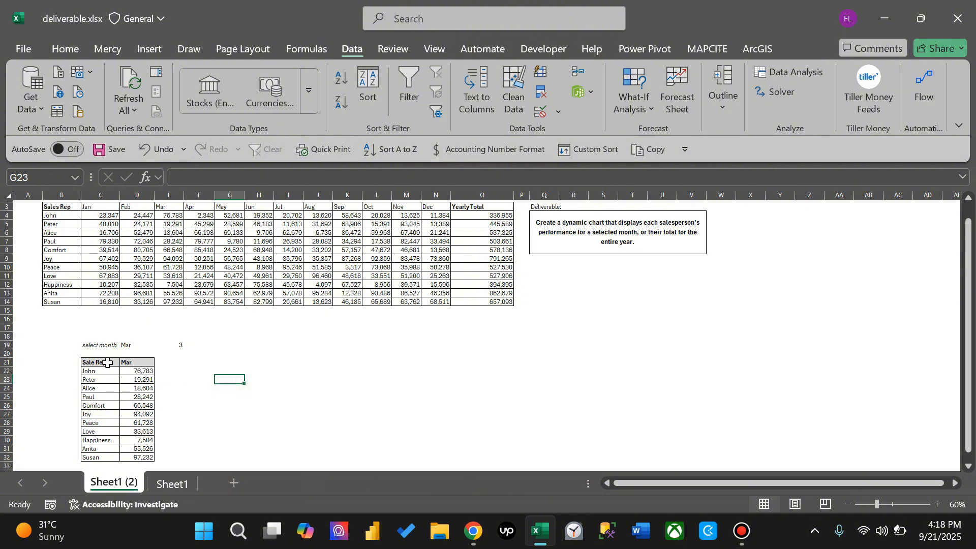
pyautogui.moveTo(102, 362); pyautogui.dragTo(130, 456)
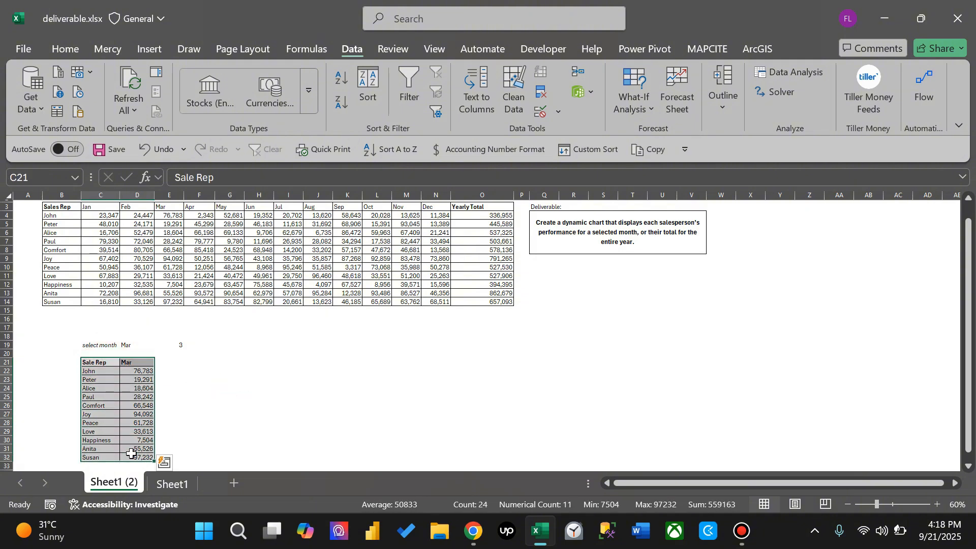
pyautogui.click(149, 49)
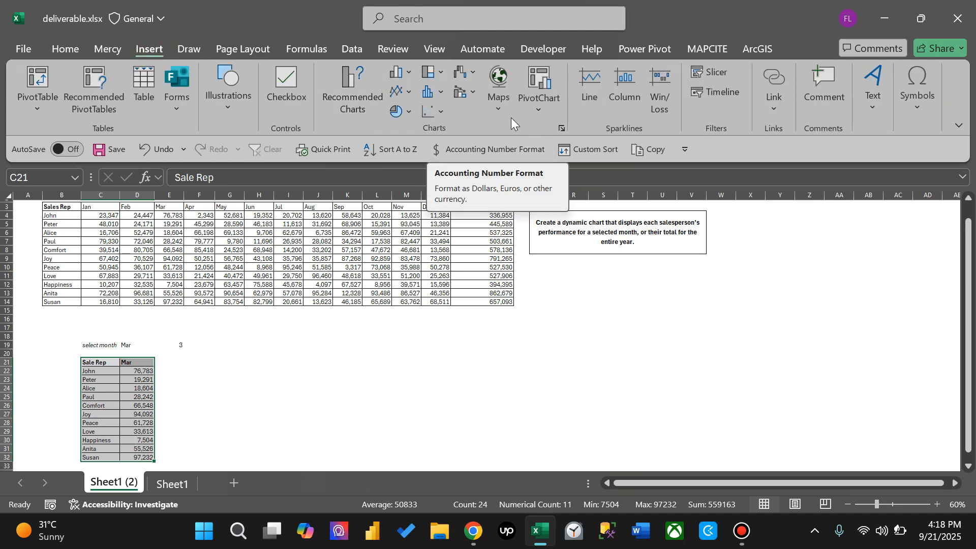
pyautogui.click(557, 128)
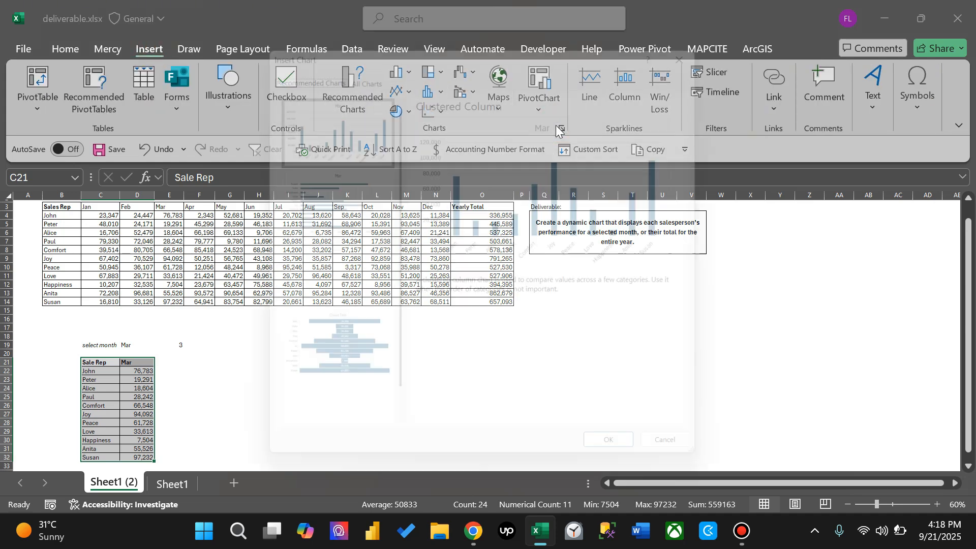
pyautogui.click(330, 196)
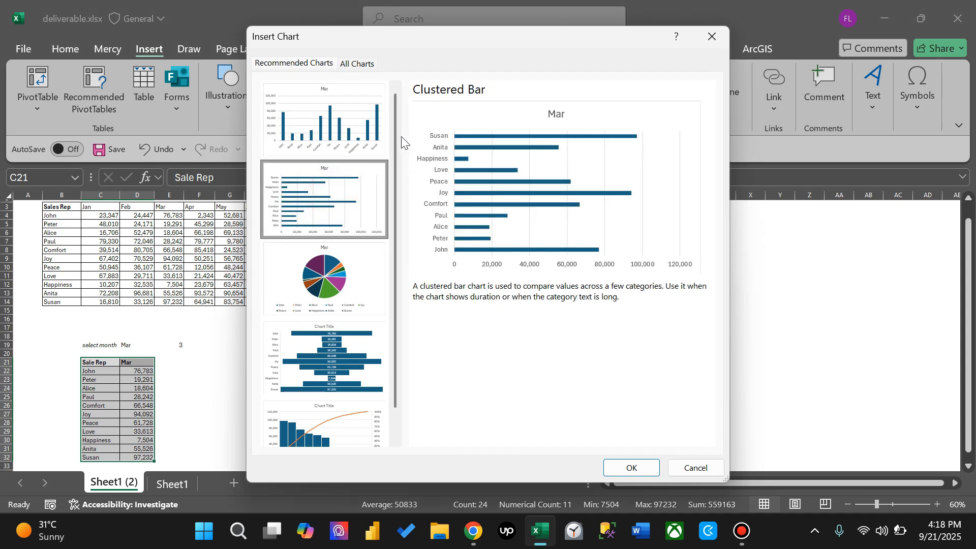
pyautogui.click(363, 131)
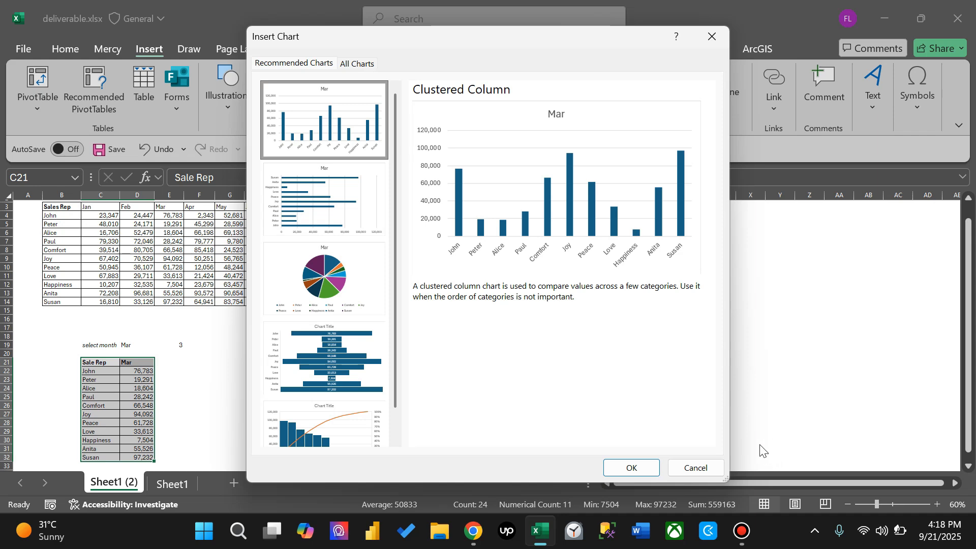
pyautogui.click(704, 470)
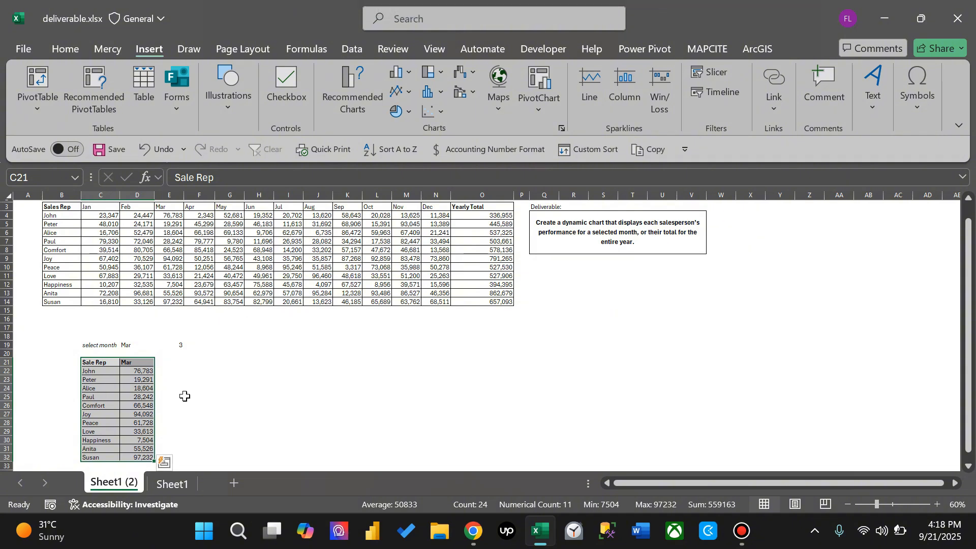
pyautogui.click(183, 394)
# Step: Copy the INDEX(C4:O14,,E19) expression from the formula in D22
pyautogui.click(104, 370)
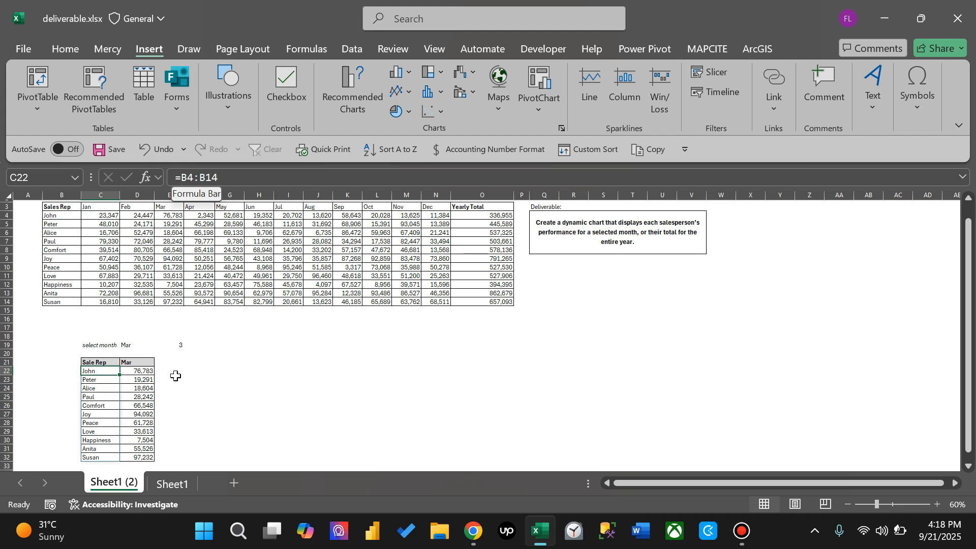
pyautogui.click(139, 372)
pyautogui.click(182, 178)
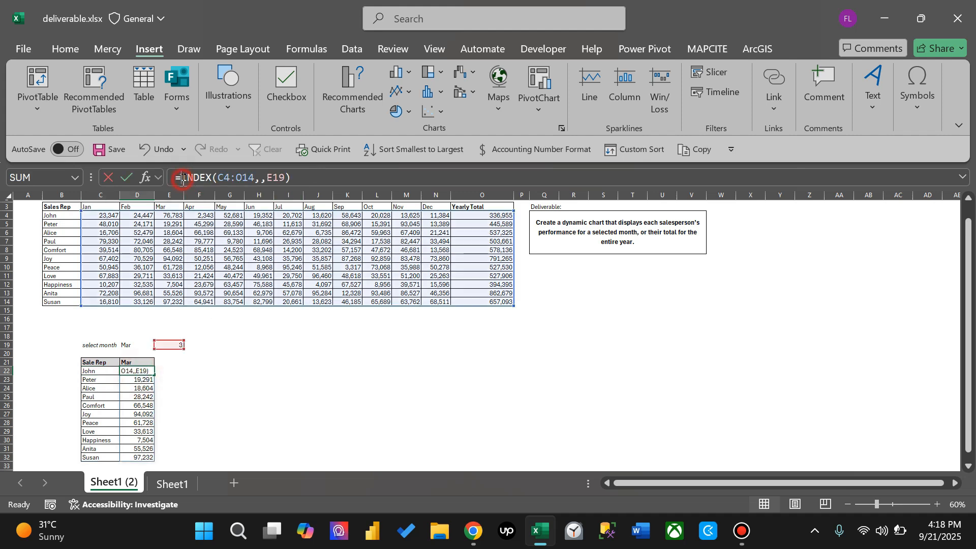
pyautogui.moveTo(182, 178); pyautogui.dragTo(346, 196)
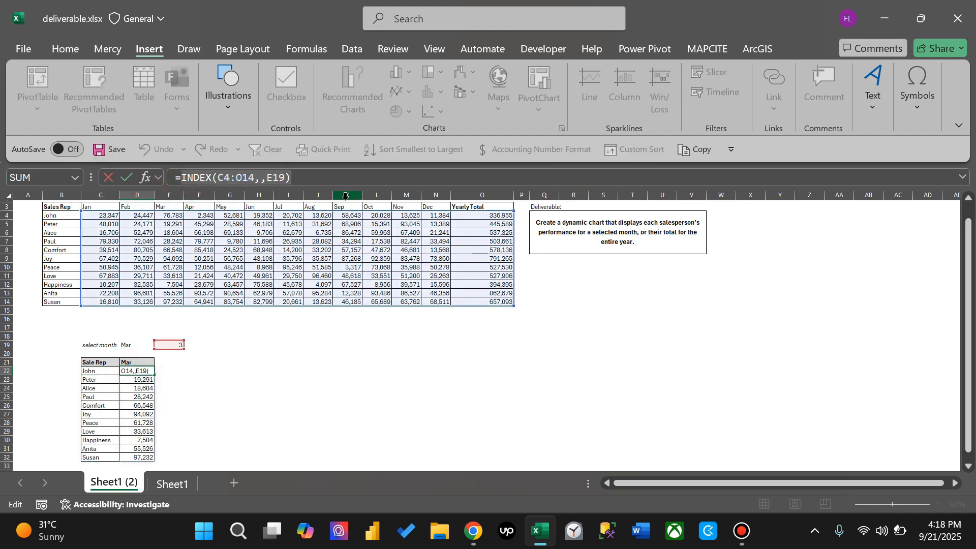
pyautogui.hotkey('ctrl', 'x')
pyautogui.press('Escape')
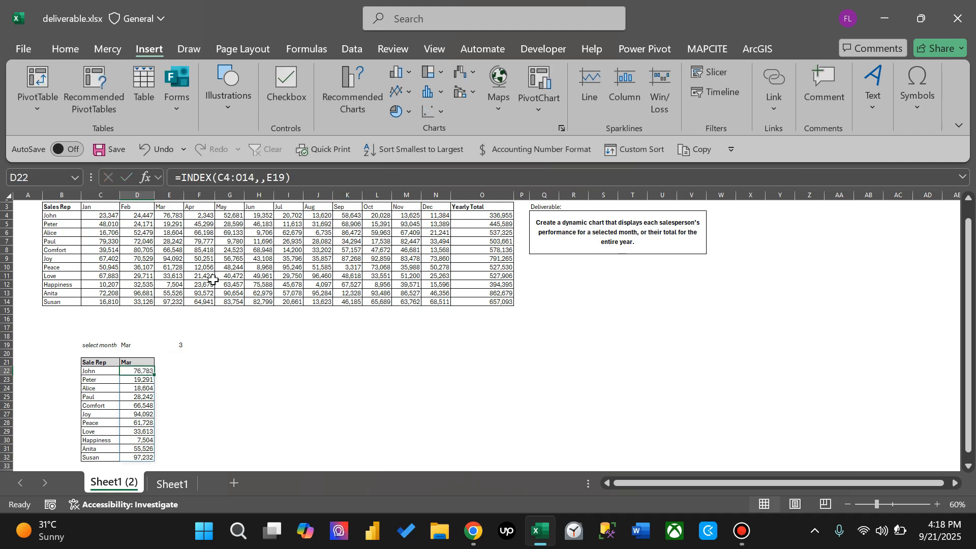
# Step: Clear C22:D32 and enter =HSTACK(B4:B14,INDEX(C4:O14,,E19)) in C22, reusing the copied INDEX expression
pyautogui.moveTo(113, 370); pyautogui.dragTo(142, 460)
pyautogui.press('Delete')
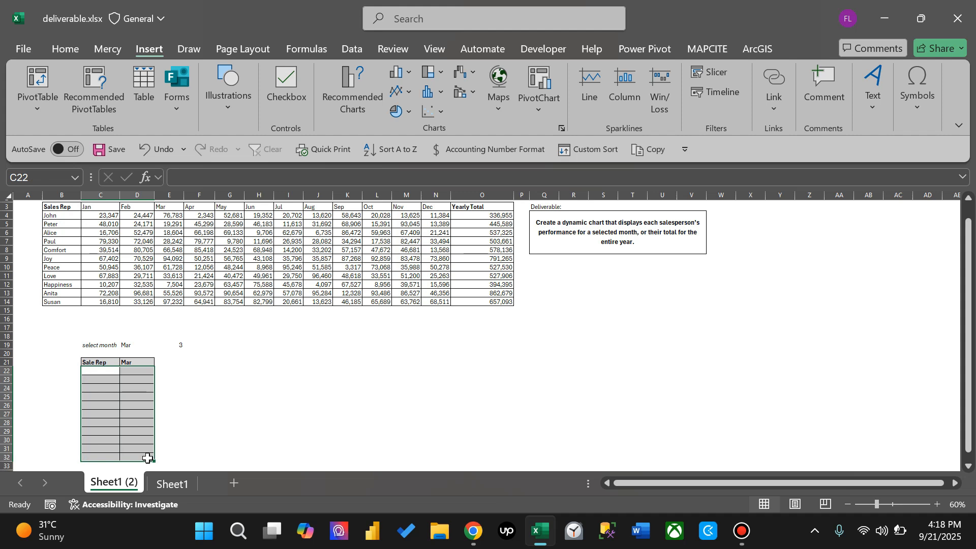
pyautogui.press('Up')
pyautogui.press('Down')
pyautogui.write('=HSTACK(')
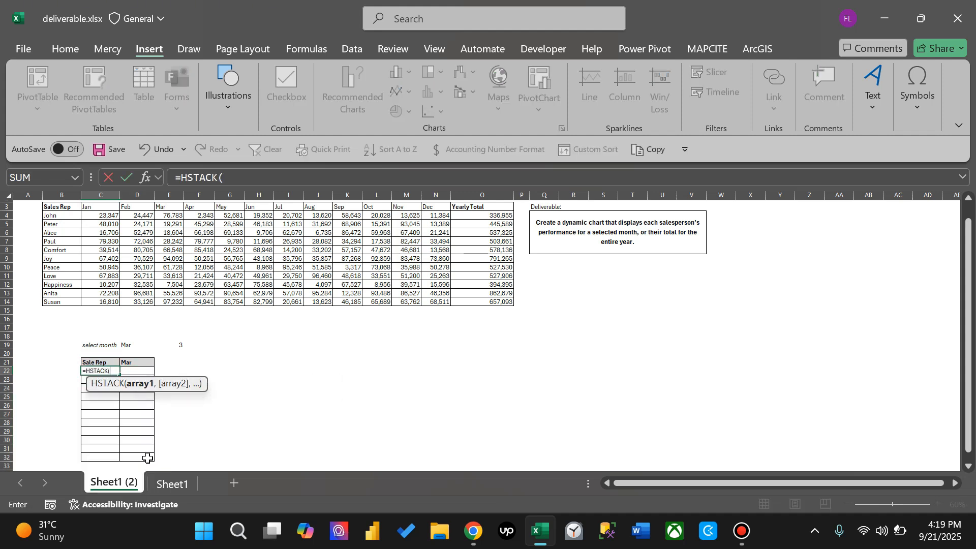
pyautogui.moveTo(67, 216); pyautogui.dragTo(63, 299)
pyautogui.write(',')
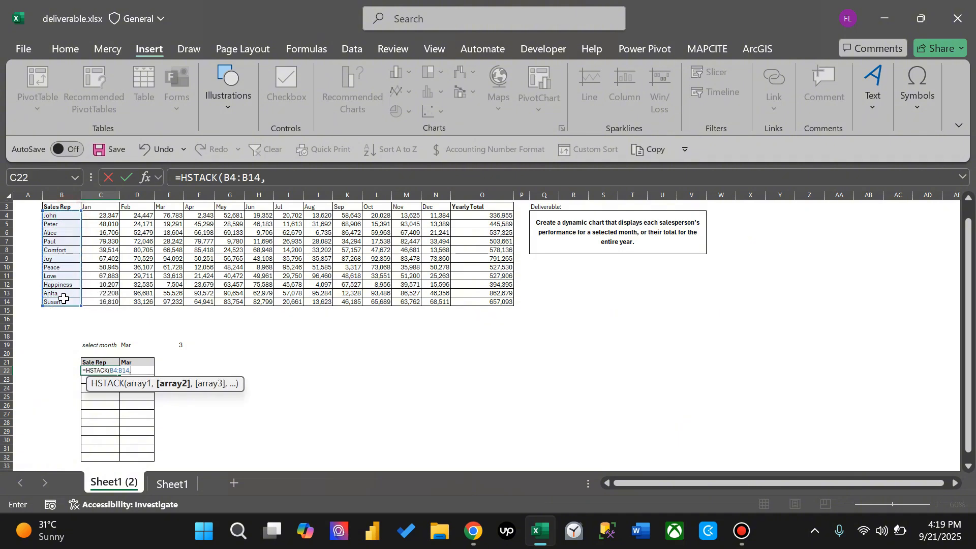
pyautogui.hotkey('ctrl', 'v')
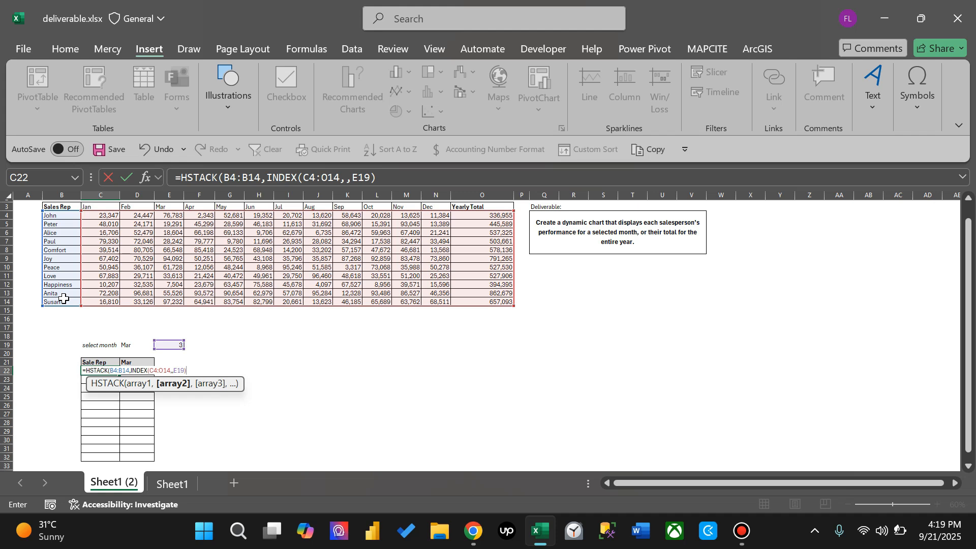
pyautogui.press('Return')
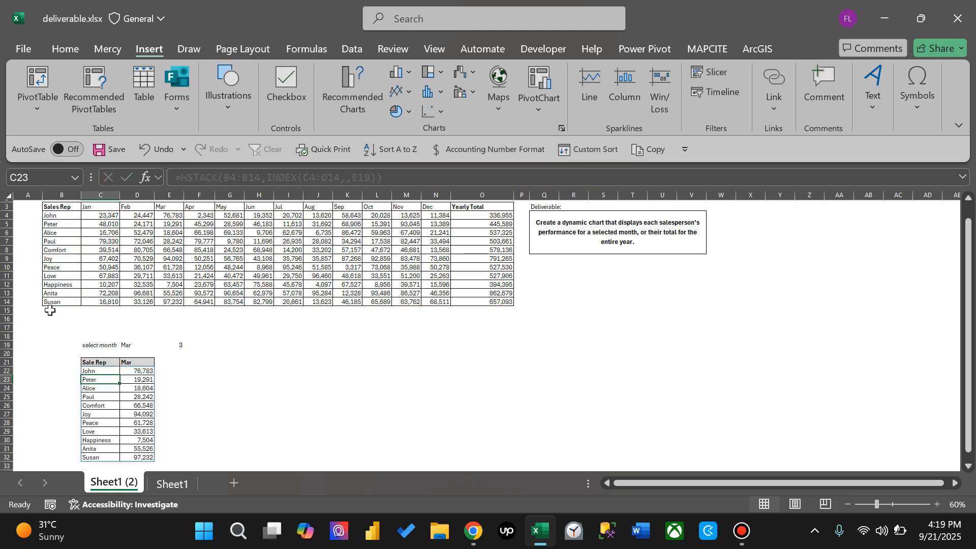
# Step: Choose Jan from the month dropdown in D19 to test the HSTACK table
pyautogui.click(140, 345)
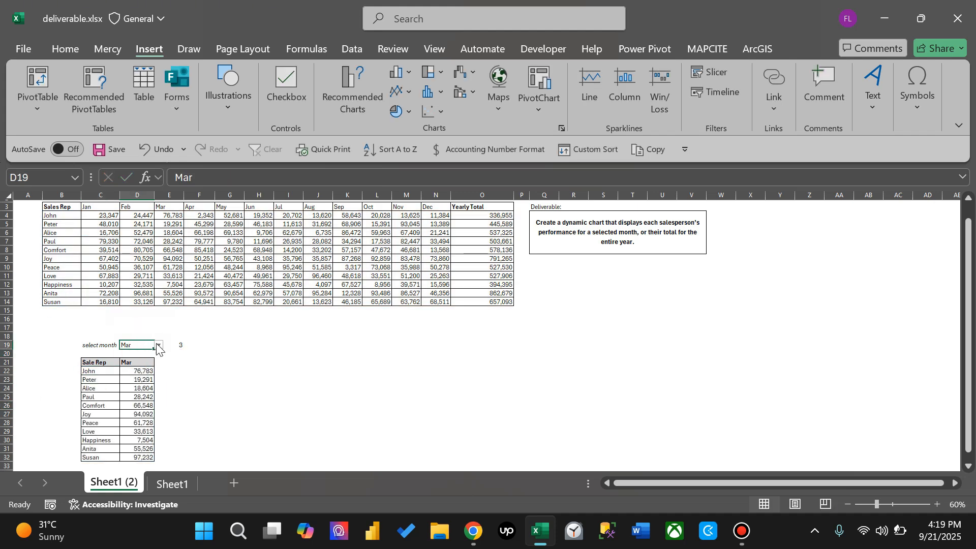
pyautogui.click(159, 345)
pyautogui.click(146, 360)
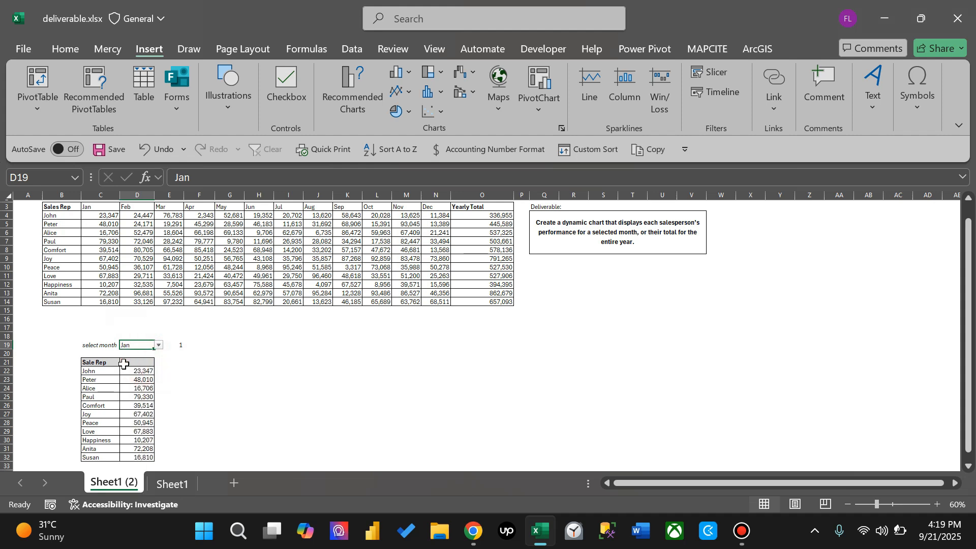
# Step: Wrap the HSTACK formula in C22 in SORT, sorting by column 2 in descending order (-1)
pyautogui.click(108, 371)
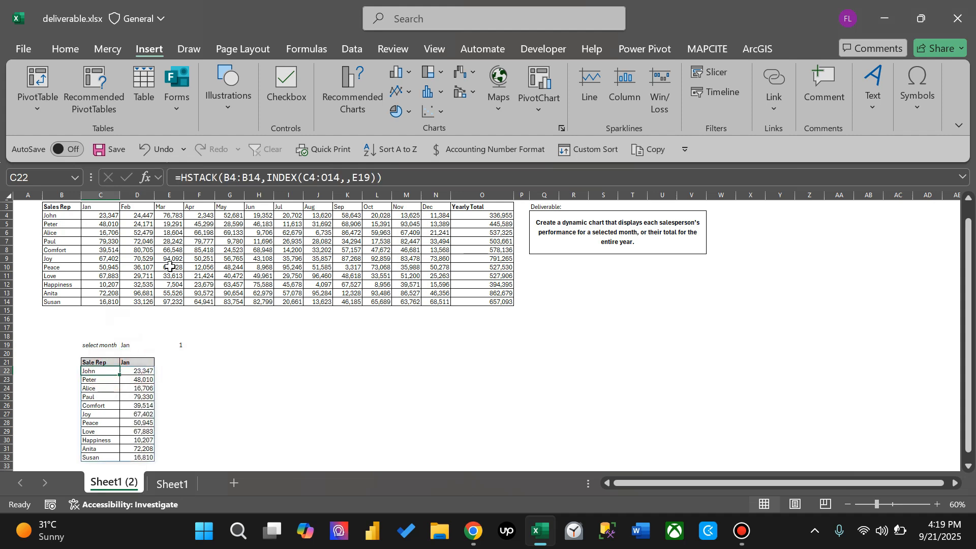
pyautogui.moveTo(116, 361); pyautogui.dragTo(130, 360)
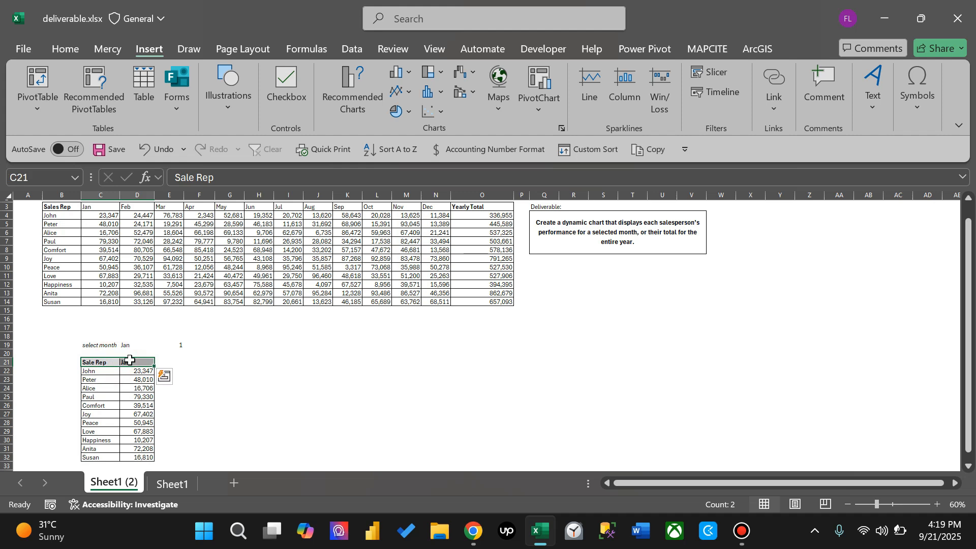
pyautogui.click(102, 373)
pyautogui.click(181, 178)
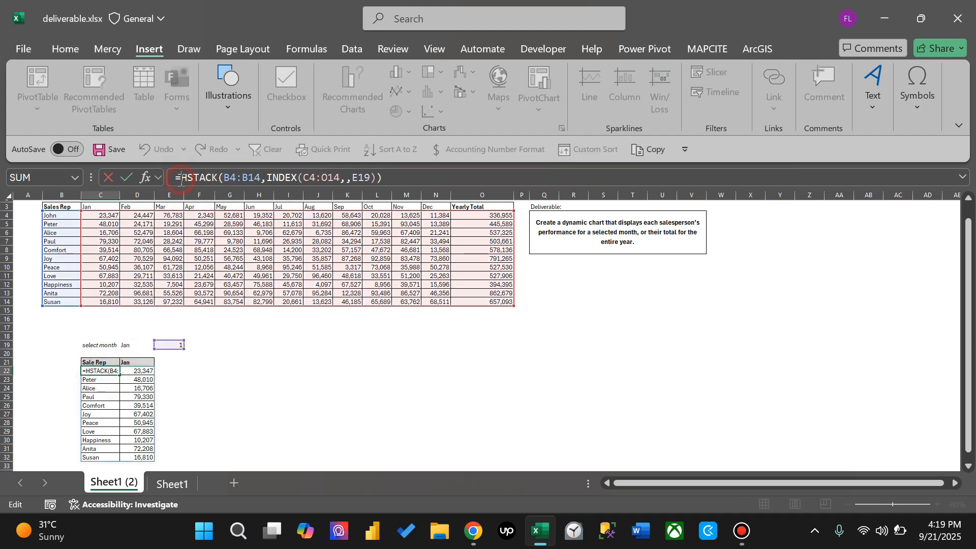
pyautogui.write('SORT(')
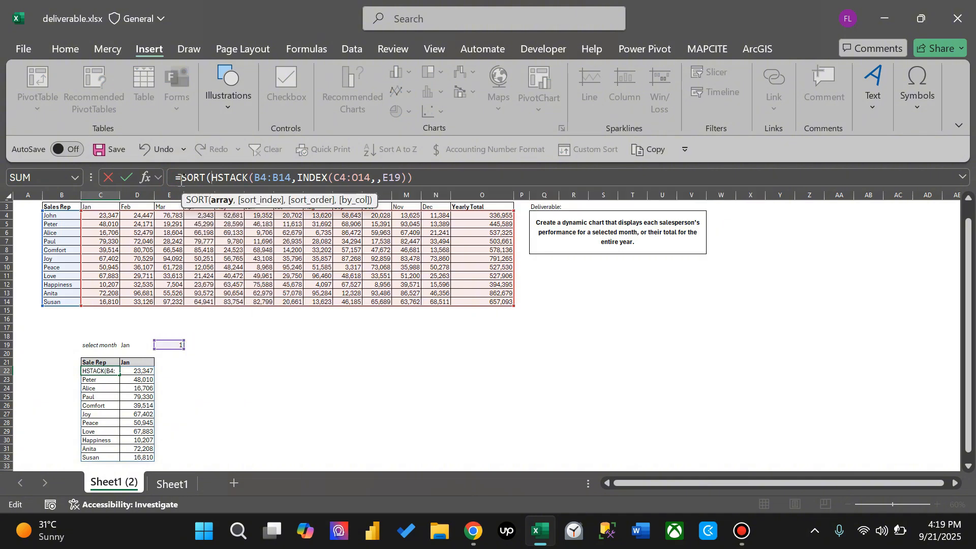
pyautogui.click(419, 177)
pyautogui.write(',2')
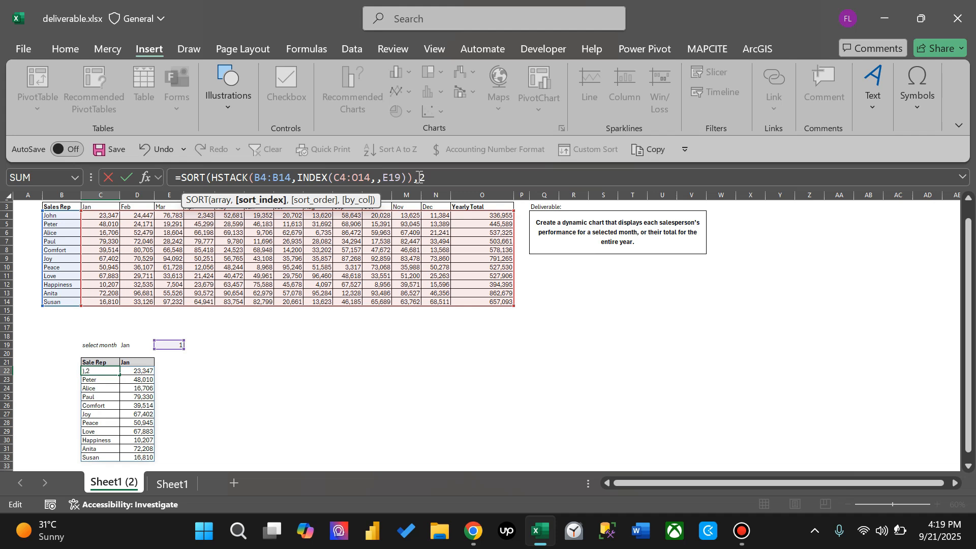
pyautogui.write(',')
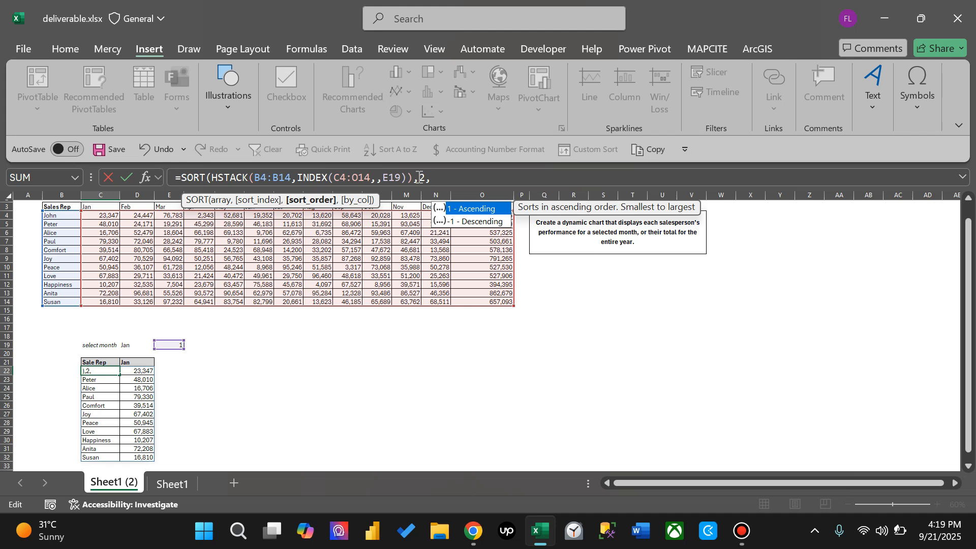
pyautogui.press('Down')
pyautogui.press('Tab')
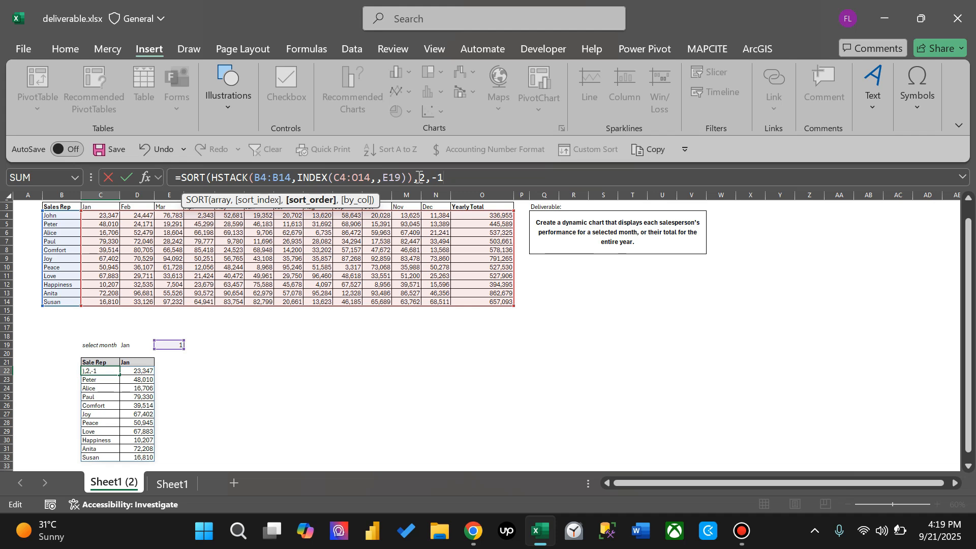
pyautogui.press('Return')
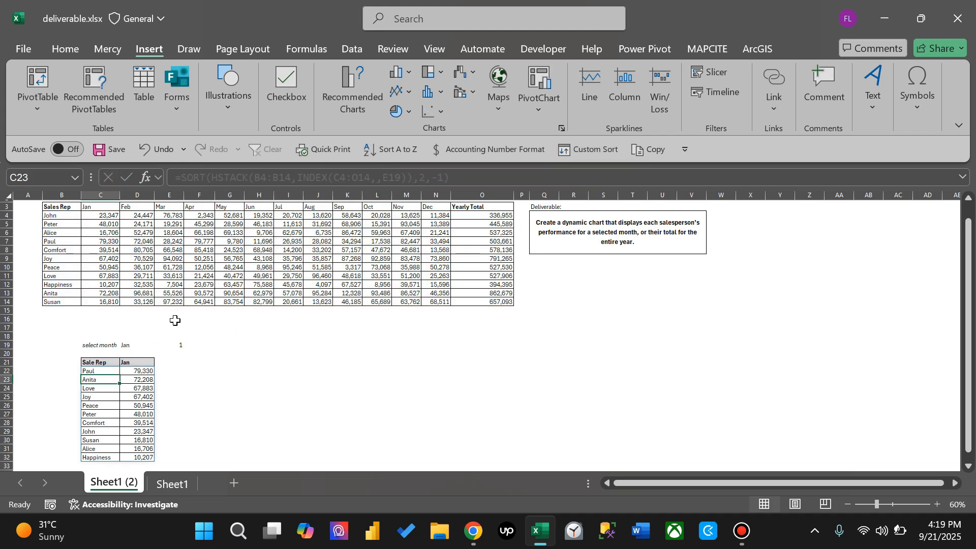
# Step: Insert a recommended clustered bar chart from the sorted sales table in C21:D32
pyautogui.click(247, 363)
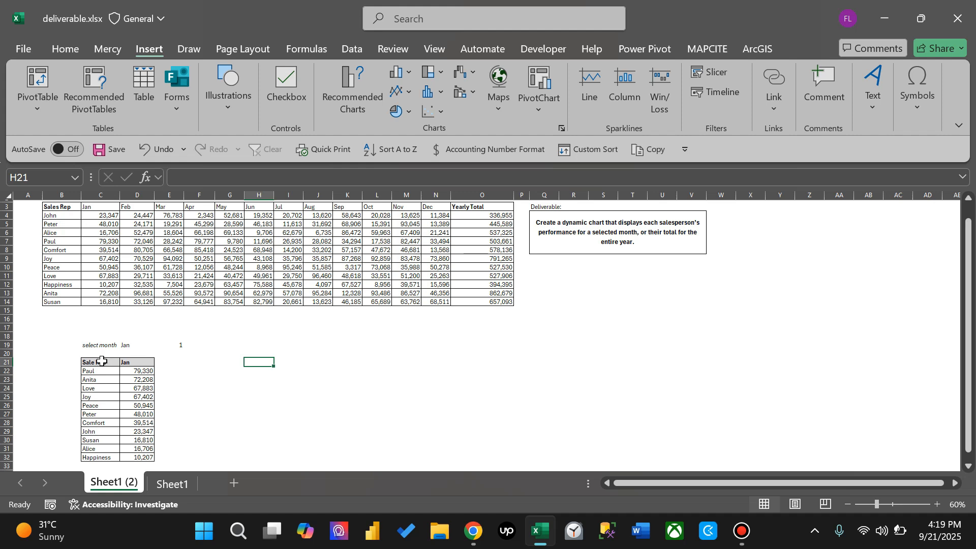
pyautogui.moveTo(101, 360); pyautogui.dragTo(136, 456)
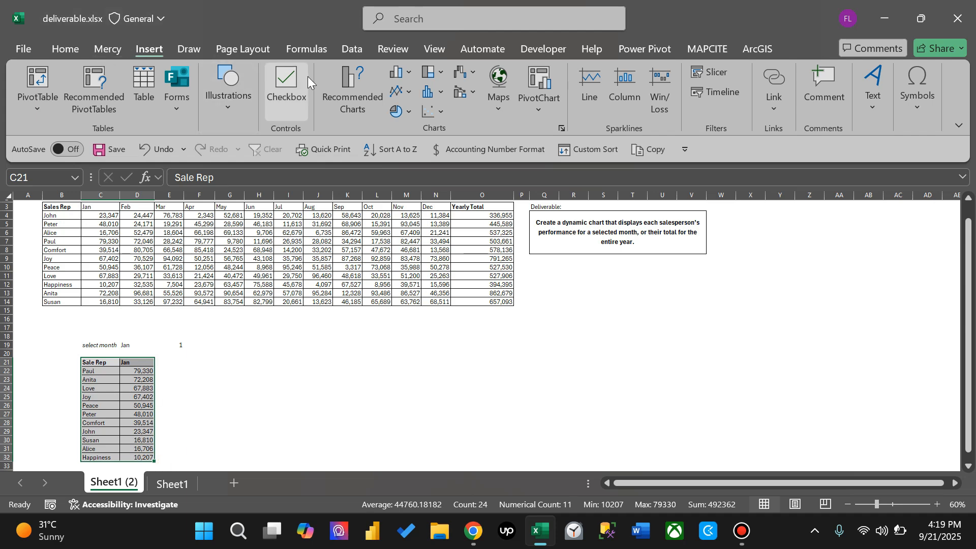
pyautogui.click(562, 128)
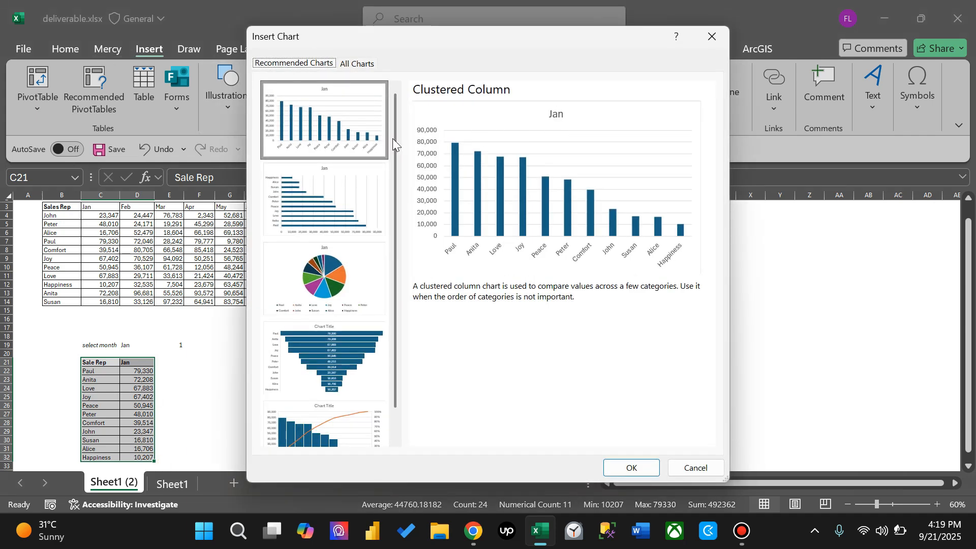
pyautogui.click(326, 179)
pyautogui.click(629, 466)
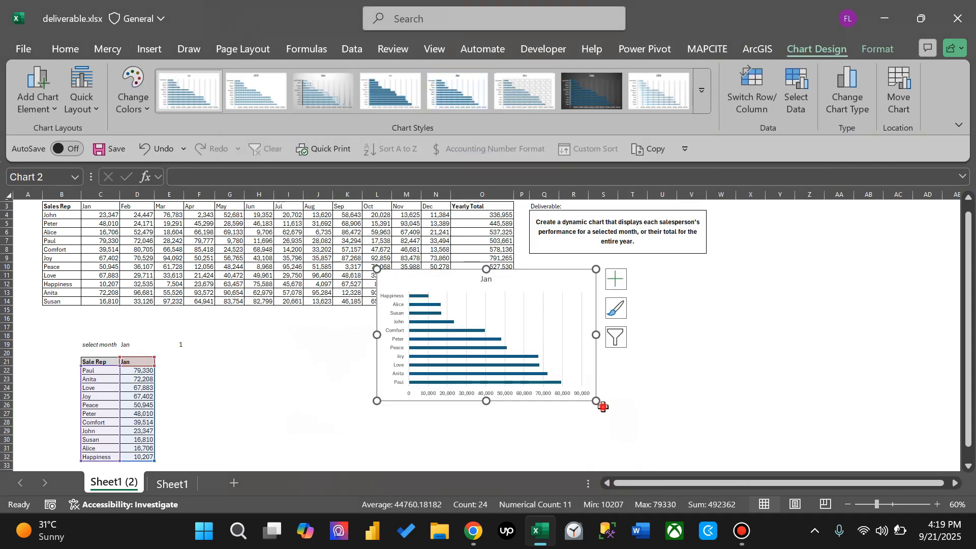
# Step: Enlarge the bar chart so it extends to about column V and row 29, and deselect it
pyautogui.click(593, 402)
pyautogui.click(588, 397)
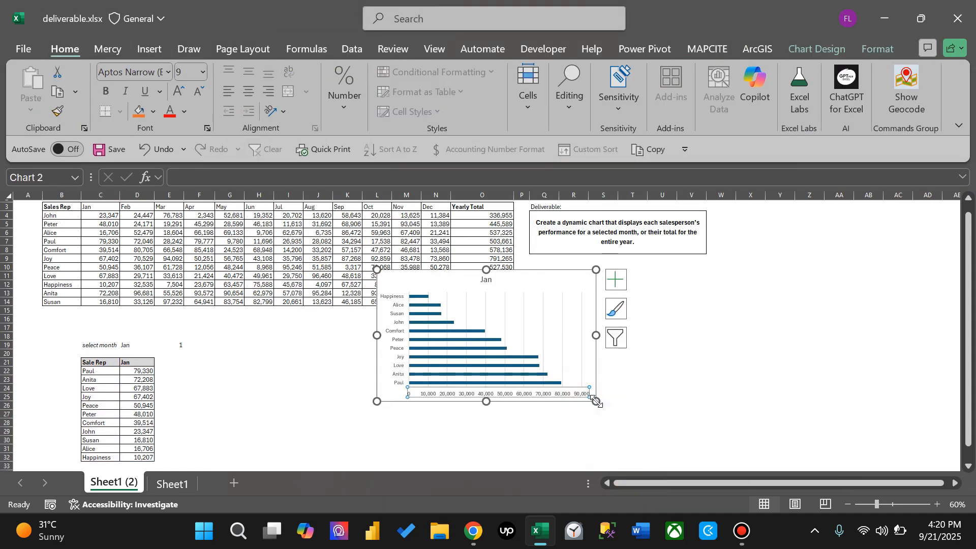
pyautogui.moveTo(595, 400); pyautogui.dragTo(683, 431)
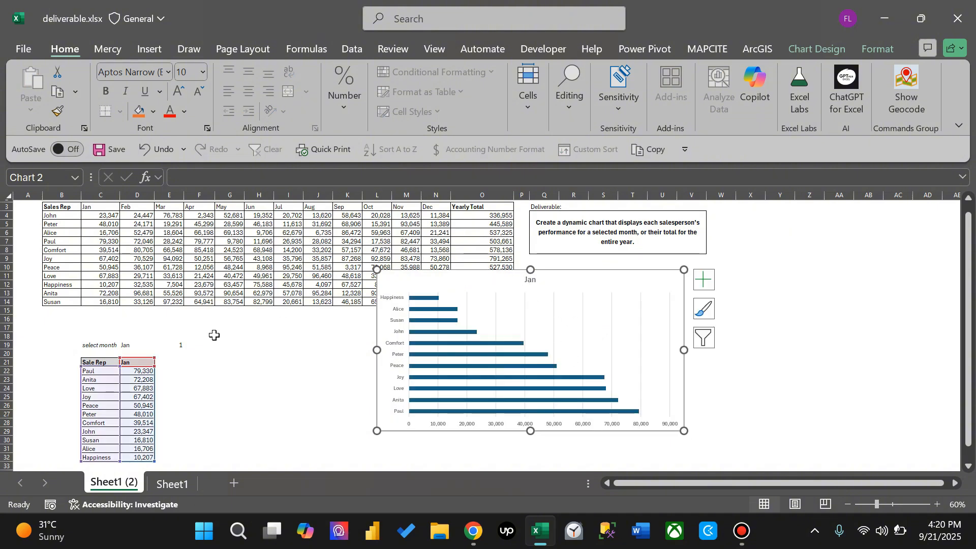
pyautogui.click(221, 387)
# Step: Change the sort order argument of the SORT formula in C22 to 1 for ascending order
pyautogui.click(120, 371)
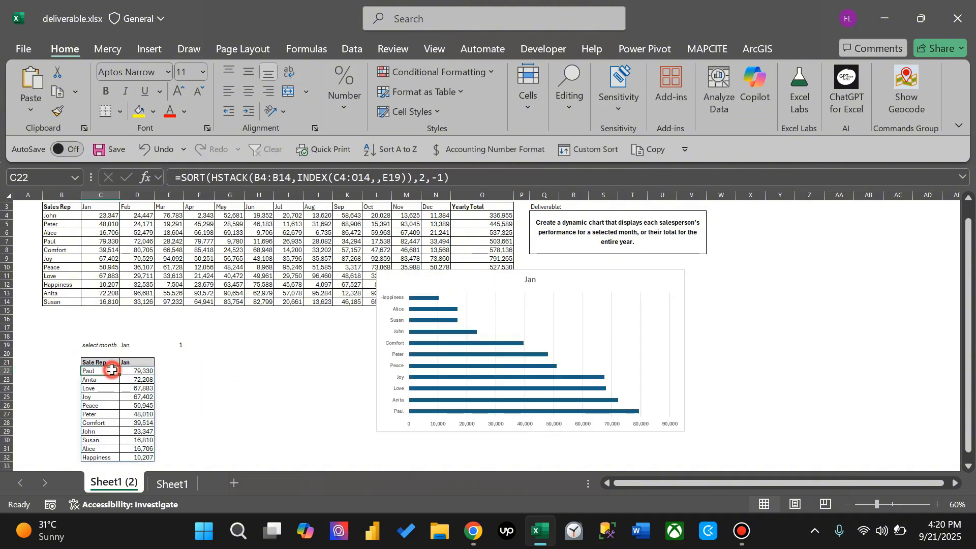
pyautogui.click(437, 175)
pyautogui.press('BackSpace')
pyautogui.press('BackSpace')
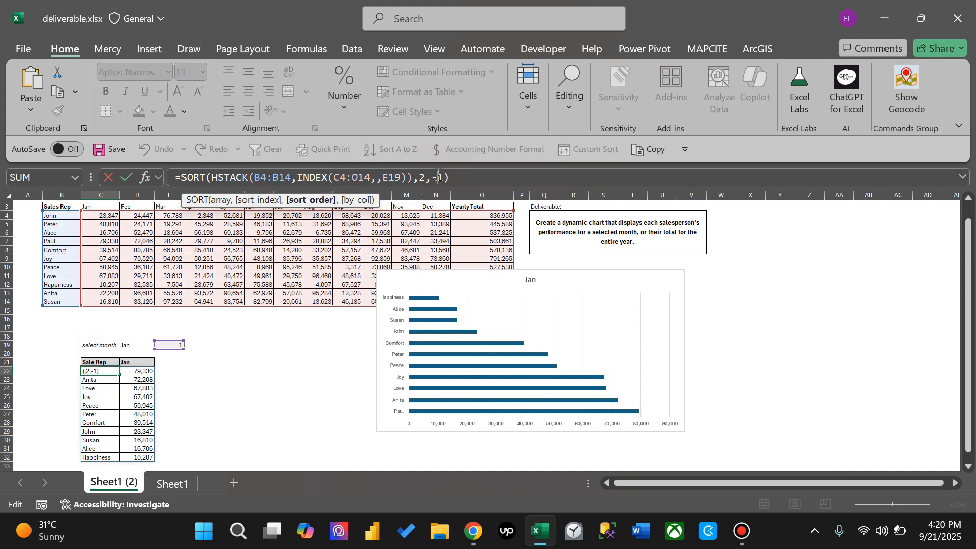
pyautogui.write('1')
pyautogui.press('Return')
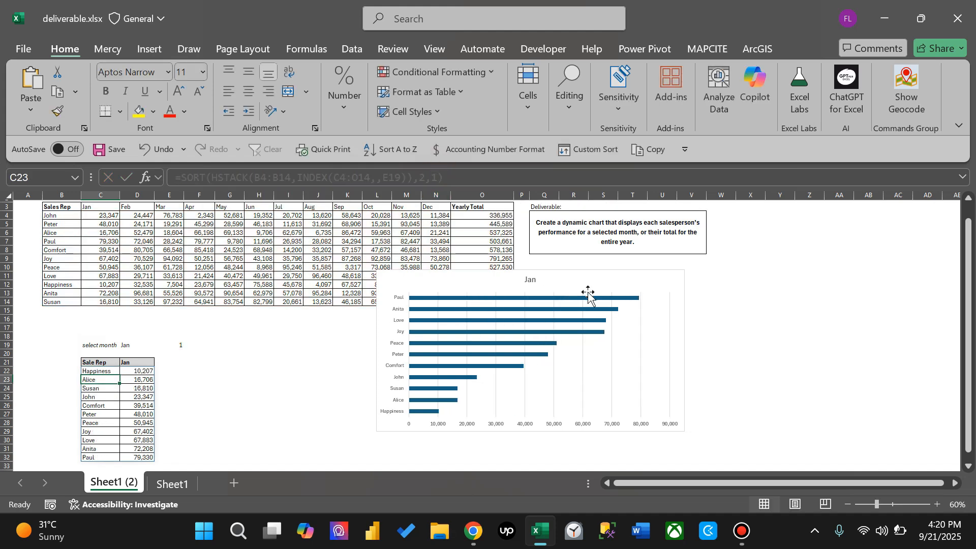
# Step: Enlarge the bar chart slightly and move it below the source data, beside the sorted sales table
pyautogui.click(675, 426)
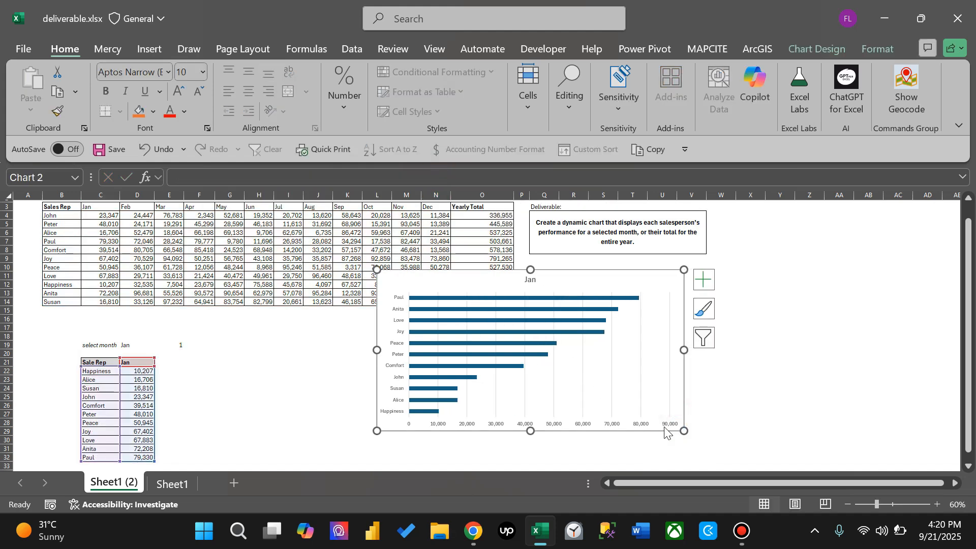
pyautogui.moveTo(681, 429); pyautogui.dragTo(726, 446)
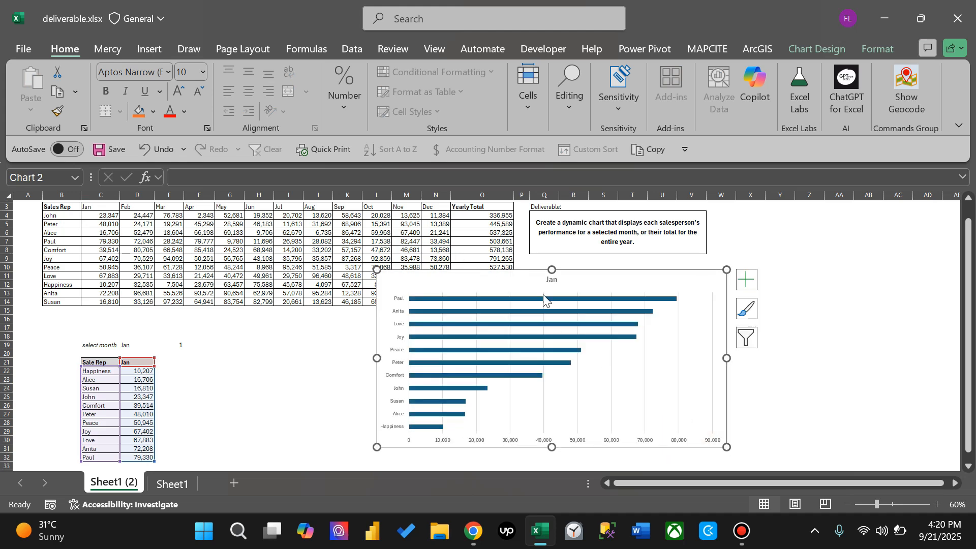
pyautogui.moveTo(504, 277); pyautogui.dragTo(348, 330)
pyautogui.scroll(-3, 345, 328)
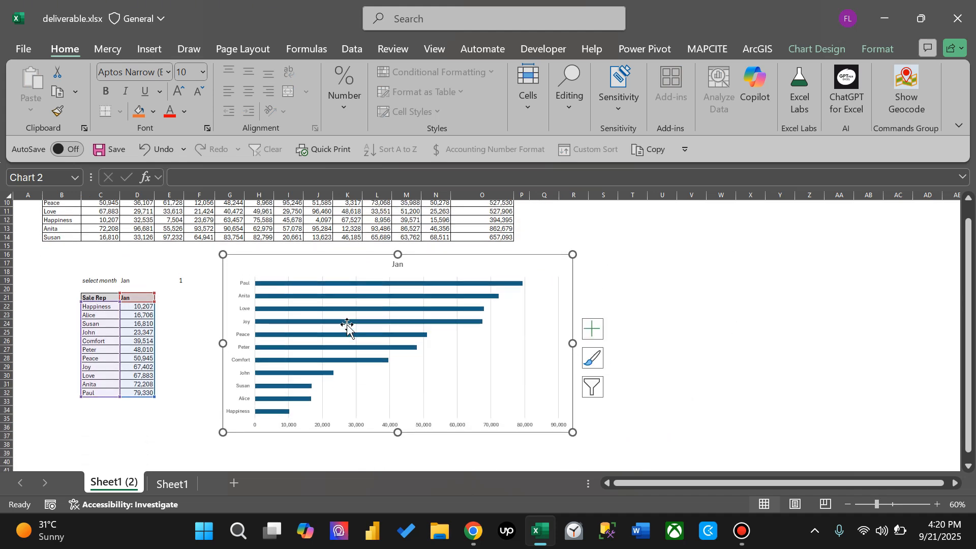
# Step: Set the gap width of the chart's bar series to 50%
pyautogui.click(313, 271)
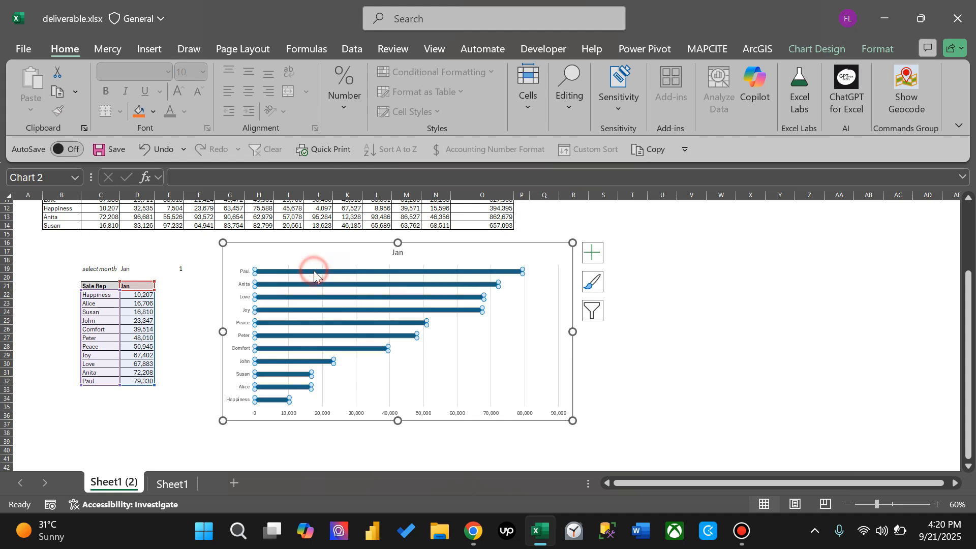
pyautogui.hotkey('ctrl', '1')
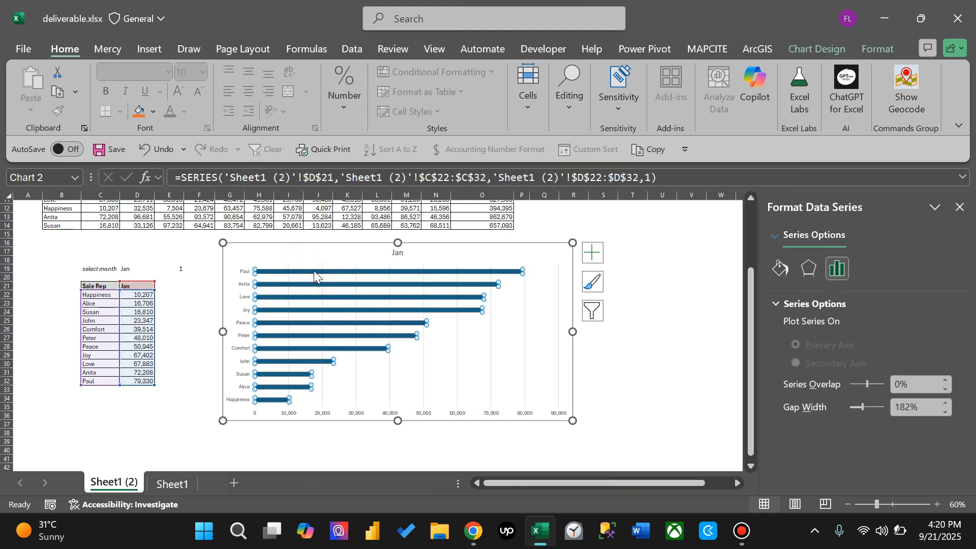
pyautogui.click(920, 406)
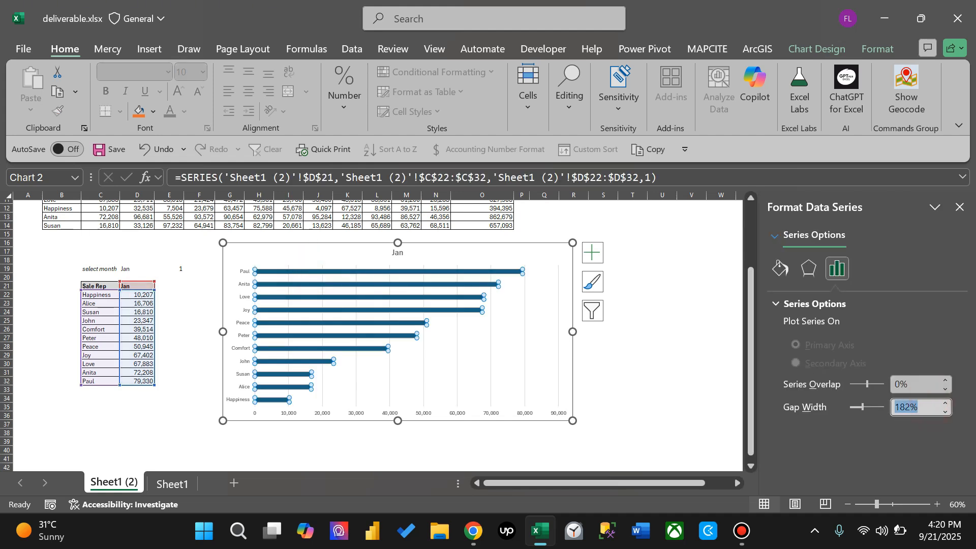
pyautogui.write('50')
pyautogui.press('Return')
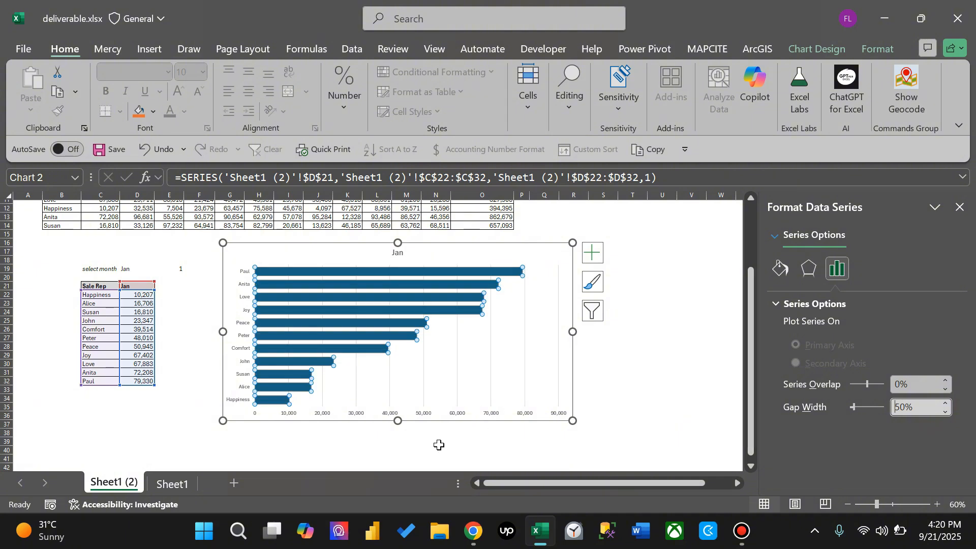
# Step: Format the salesperson name labels on the vertical axis in black at 10.5 pt
pyautogui.click(247, 401)
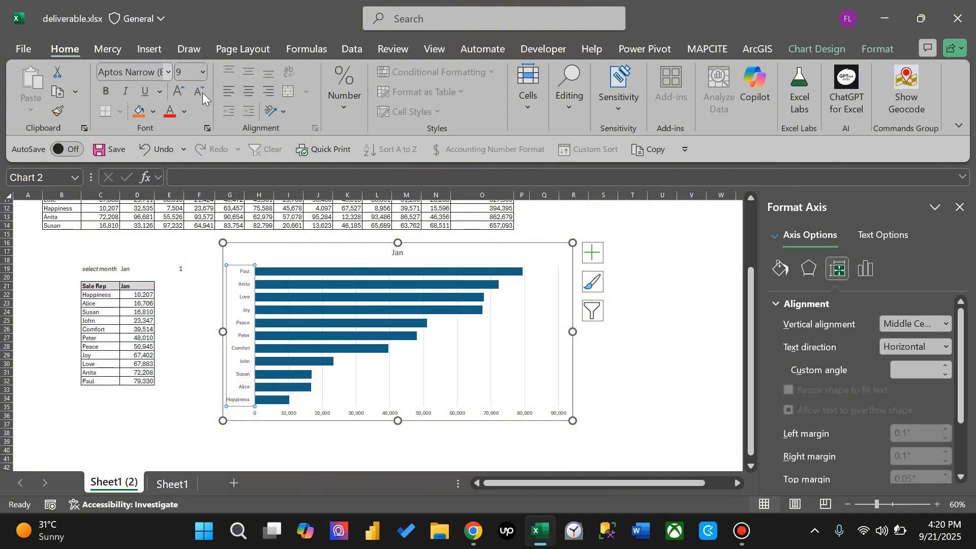
pyautogui.click(185, 89)
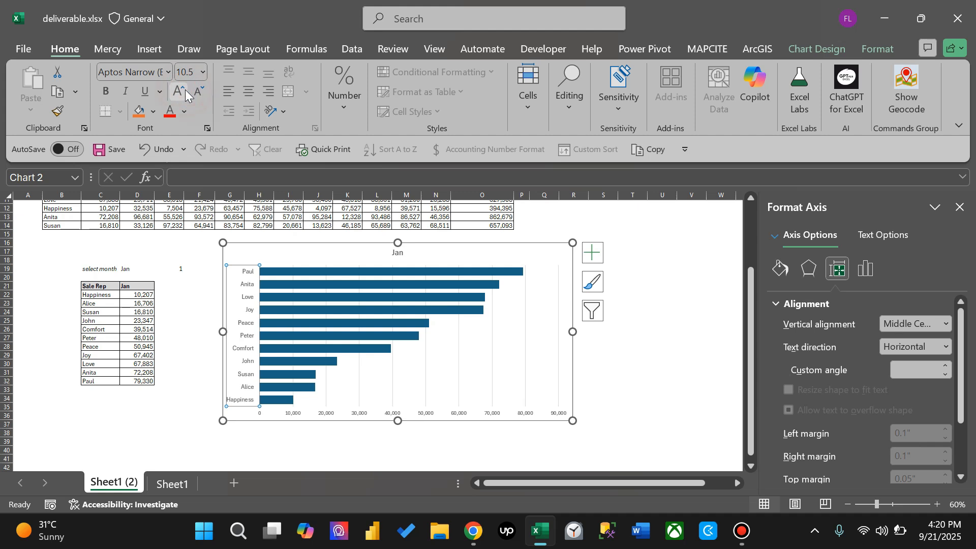
pyautogui.click(186, 105)
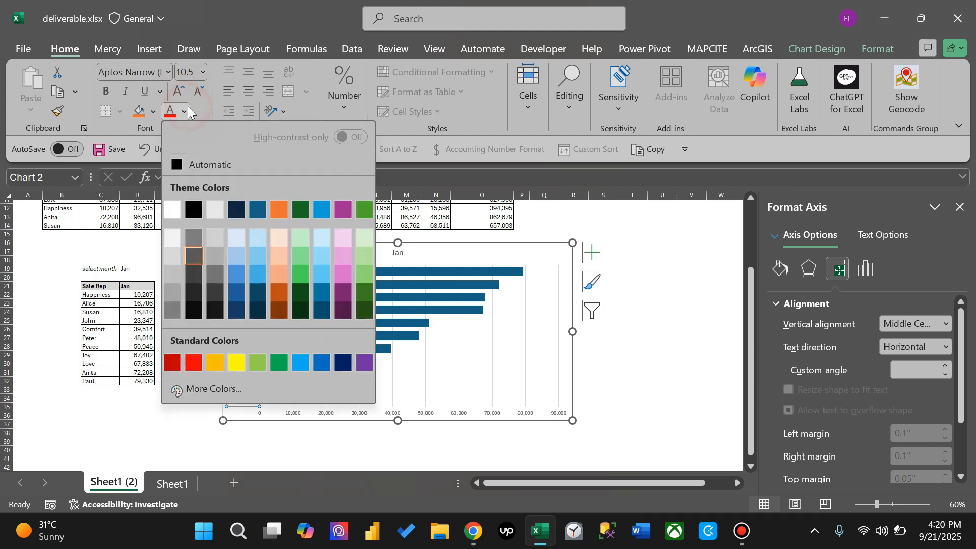
pyautogui.click(173, 157)
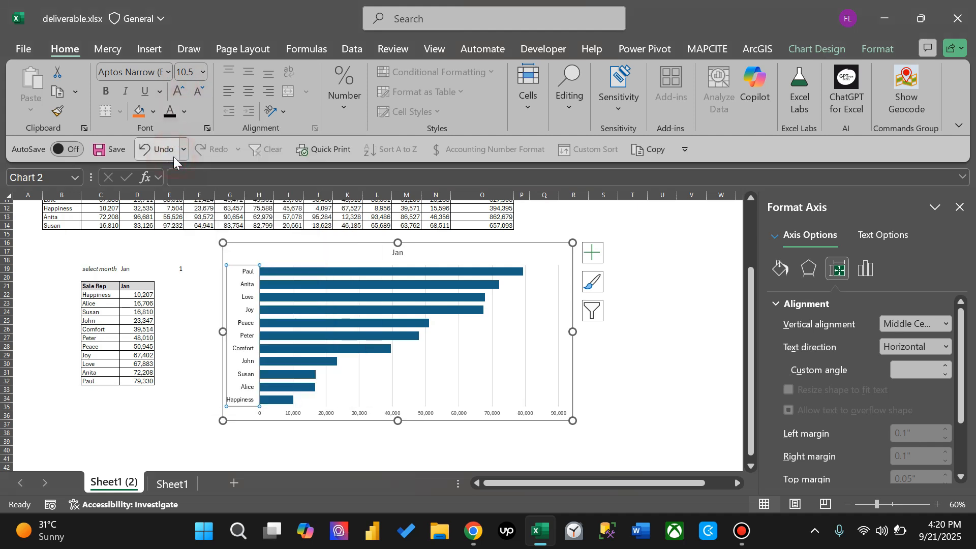
# Step: Move the chart clear of column F and enter the formula ="Salesperson Performance - " &D19 in cell F19
pyautogui.click(398, 252)
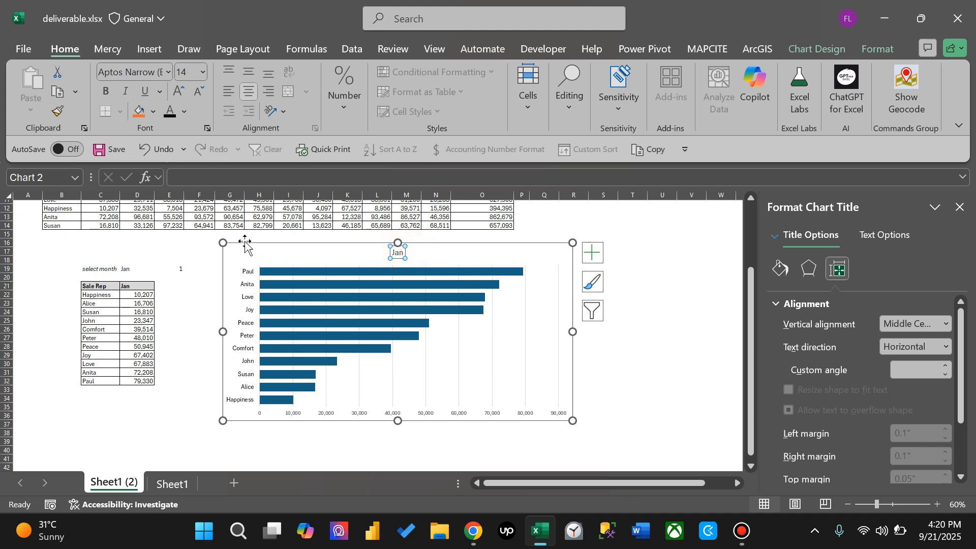
pyautogui.moveTo(238, 242); pyautogui.dragTo(276, 249)
pyautogui.click(206, 268)
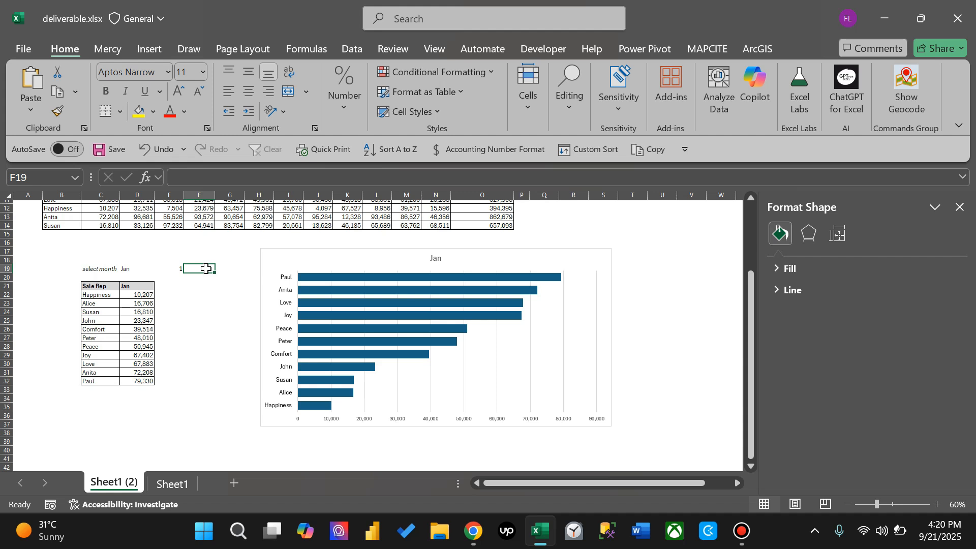
pyautogui.write('=')
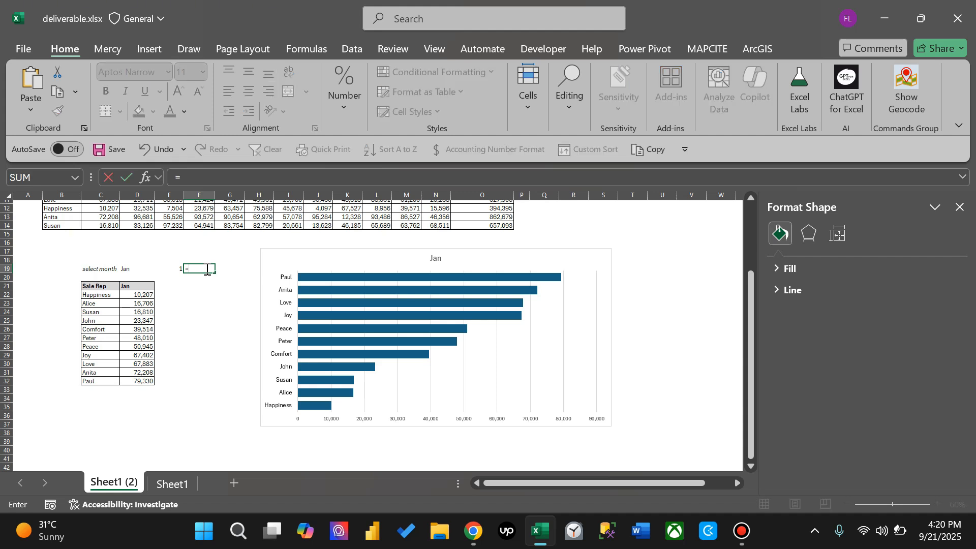
pyautogui.write('"Salesperson Performance - " &')
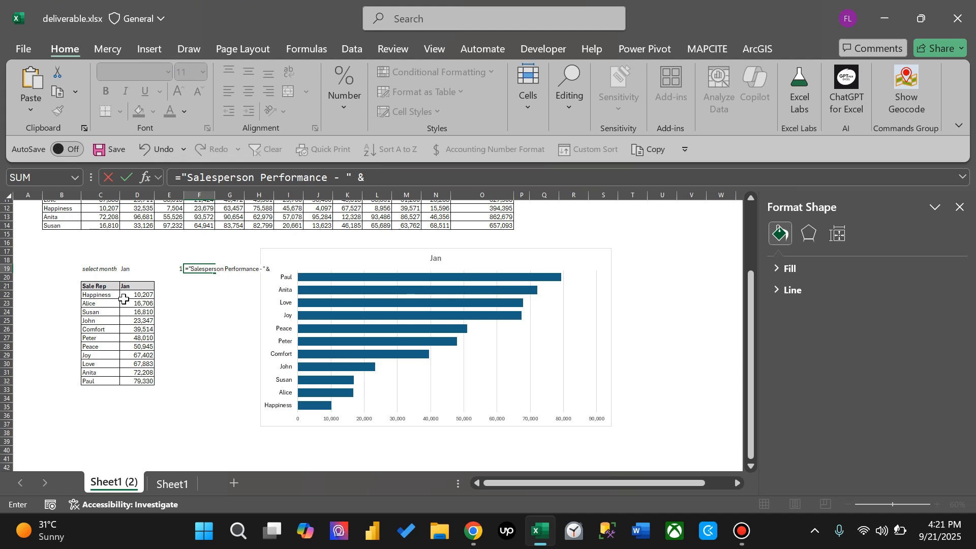
pyautogui.click(141, 268)
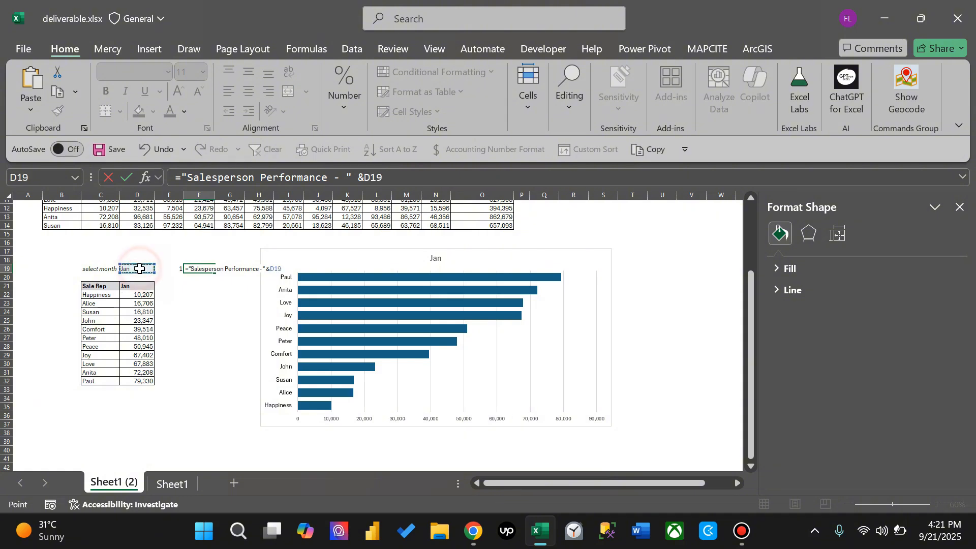
pyautogui.press('Return')
pyautogui.click(195, 268)
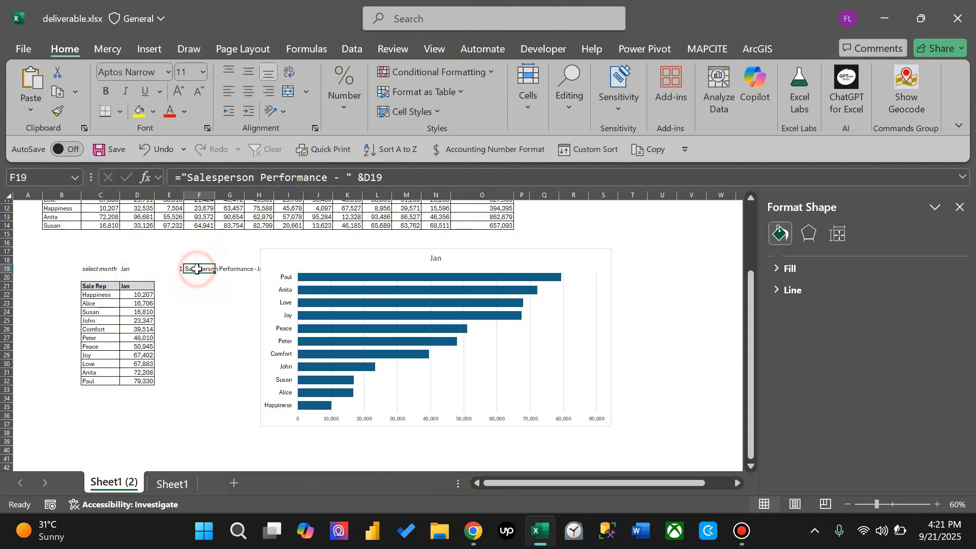
# Step: Link the chart title to cell F19 and format it in black at 16 pt
pyautogui.click(438, 260)
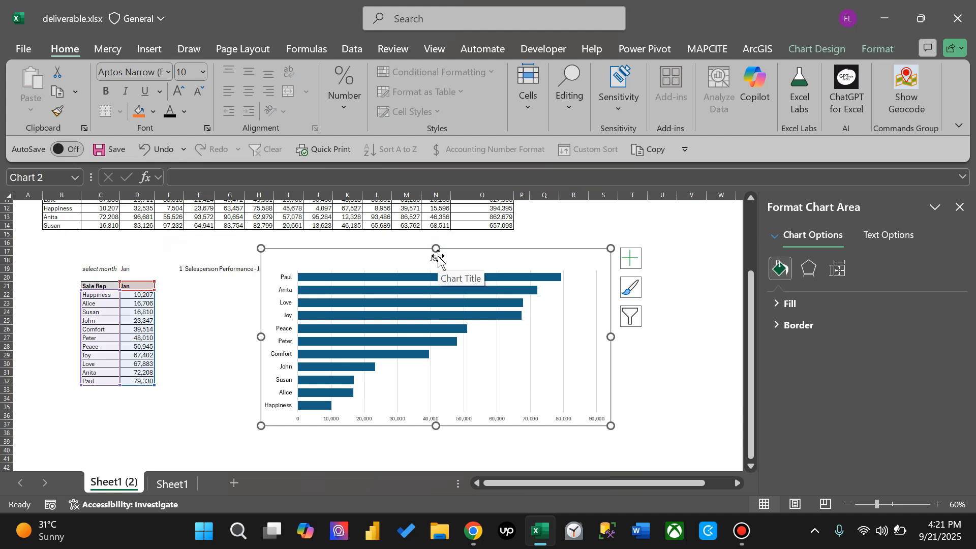
pyautogui.click(436, 258)
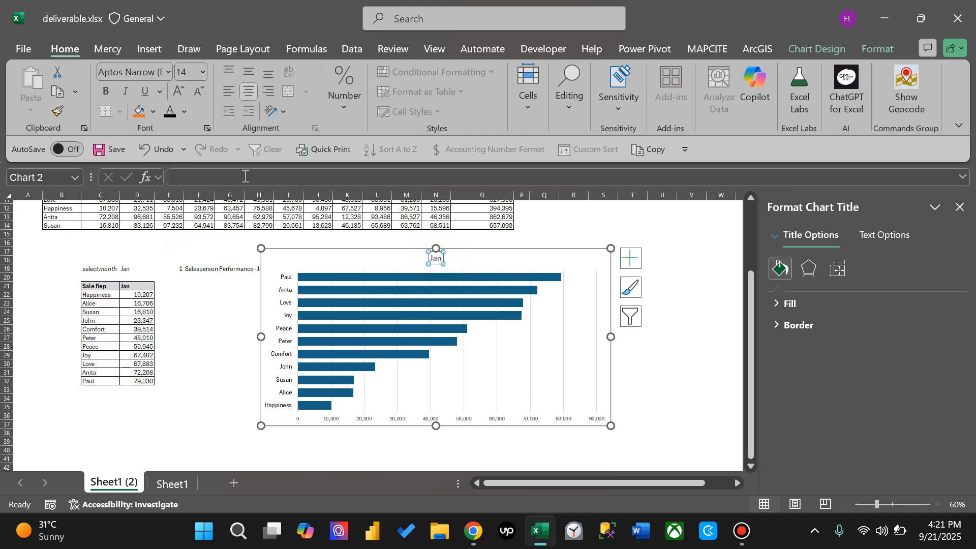
pyautogui.click(244, 175)
pyautogui.write('=')
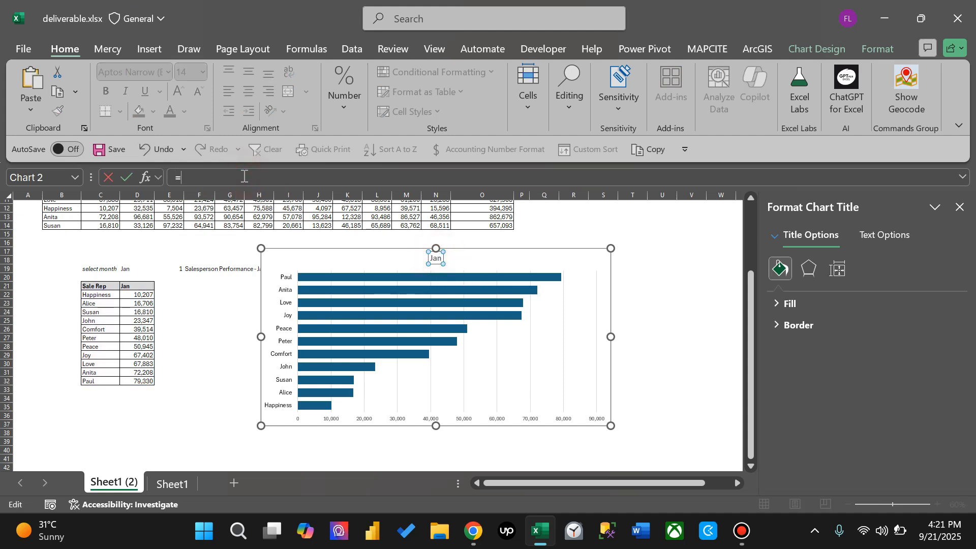
pyautogui.click(193, 268)
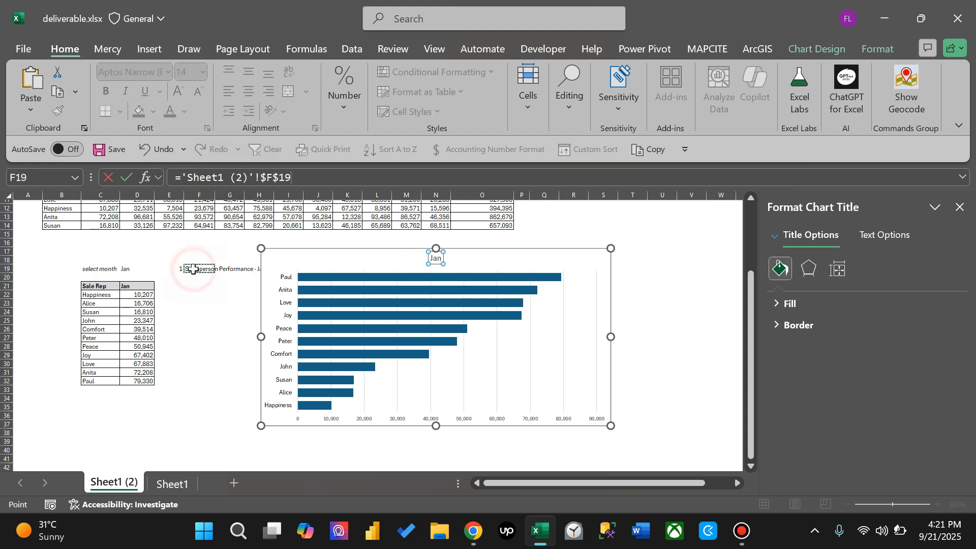
pyautogui.press('Return')
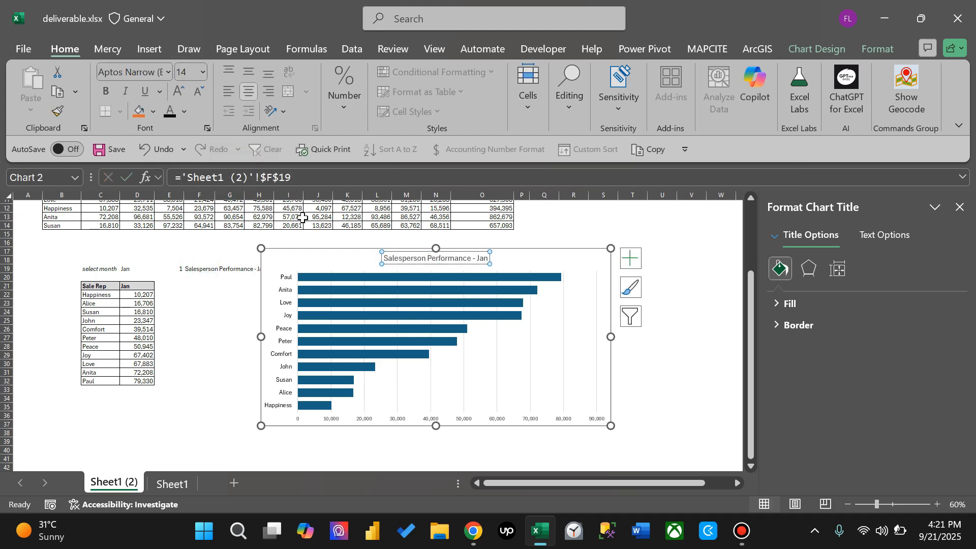
pyautogui.click(174, 115)
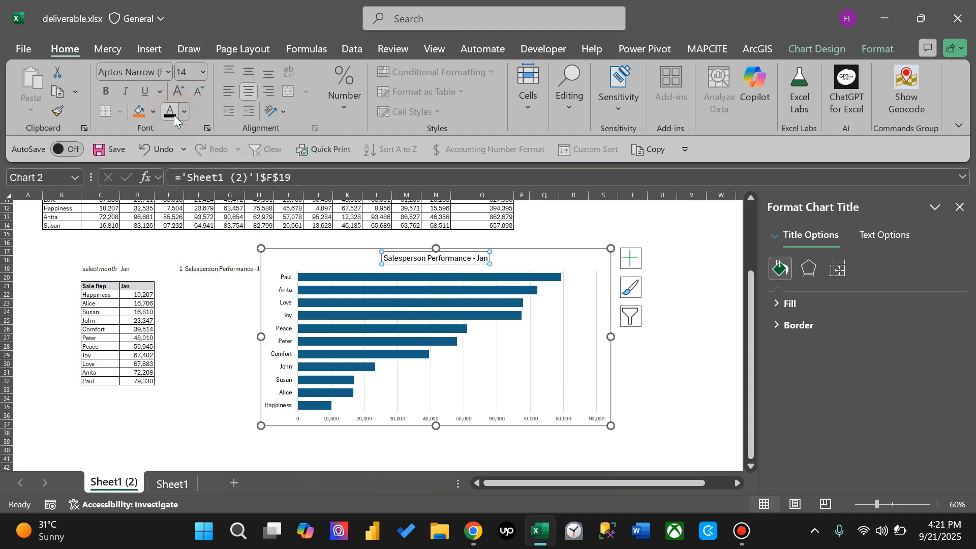
pyautogui.click(176, 89)
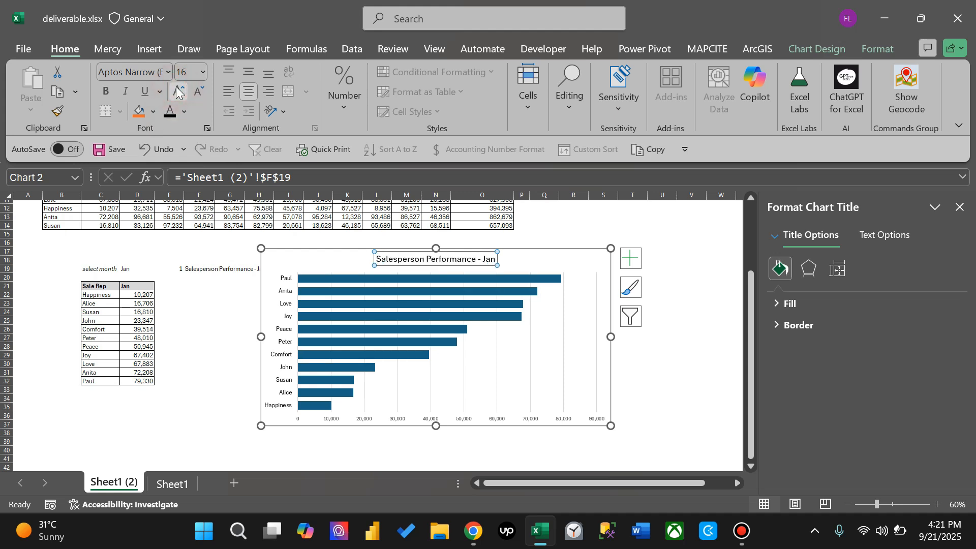
# Step: Change the selected month in the D19 dropdown to Feb
pyautogui.click(134, 270)
pyautogui.click(159, 271)
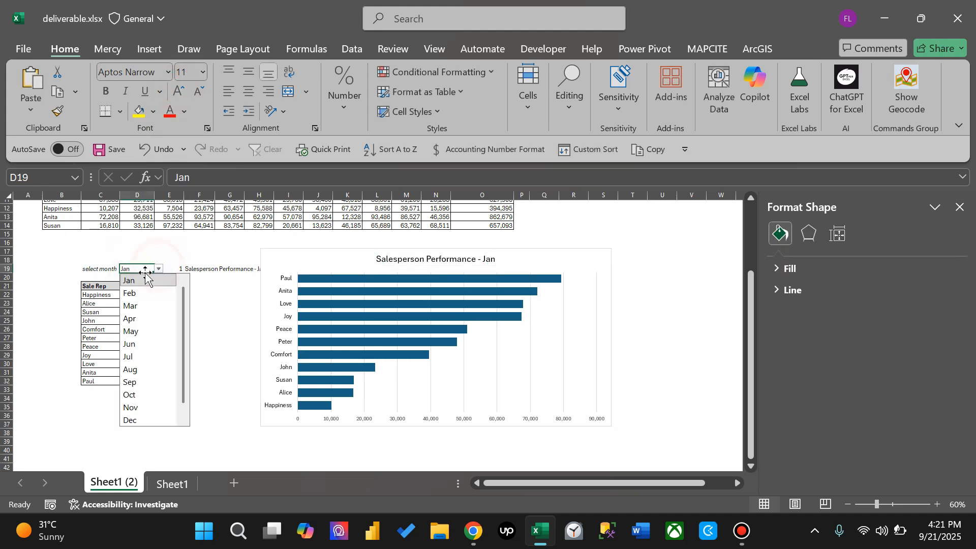
pyautogui.click(134, 293)
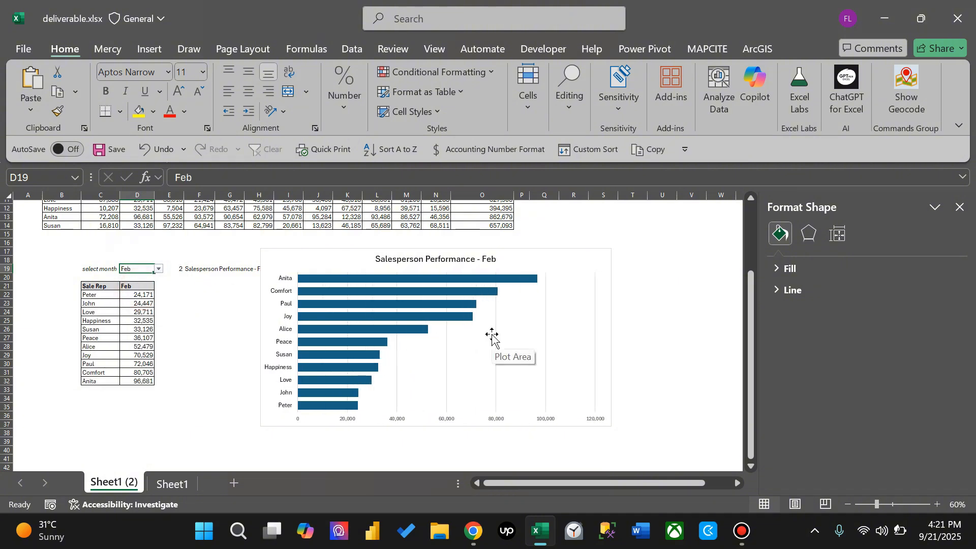
# Step: Hide the helper values in E19:H19 with a white font and place the chart over them, right beside the sorted table
pyautogui.click(306, 257)
pyautogui.moveTo(305, 257); pyautogui.dragTo(382, 276)
pyautogui.moveTo(181, 268); pyautogui.dragTo(247, 262)
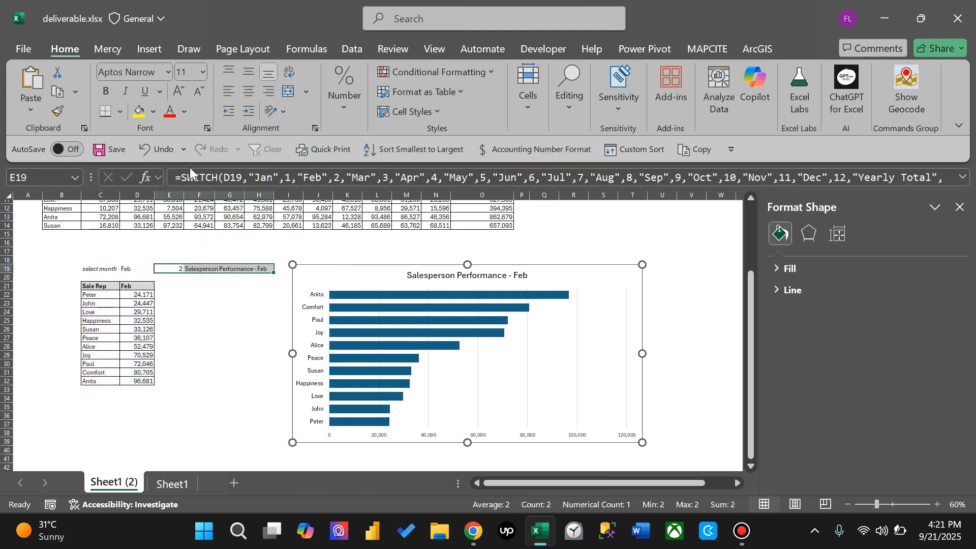
pyautogui.click(185, 110)
pyautogui.click(171, 209)
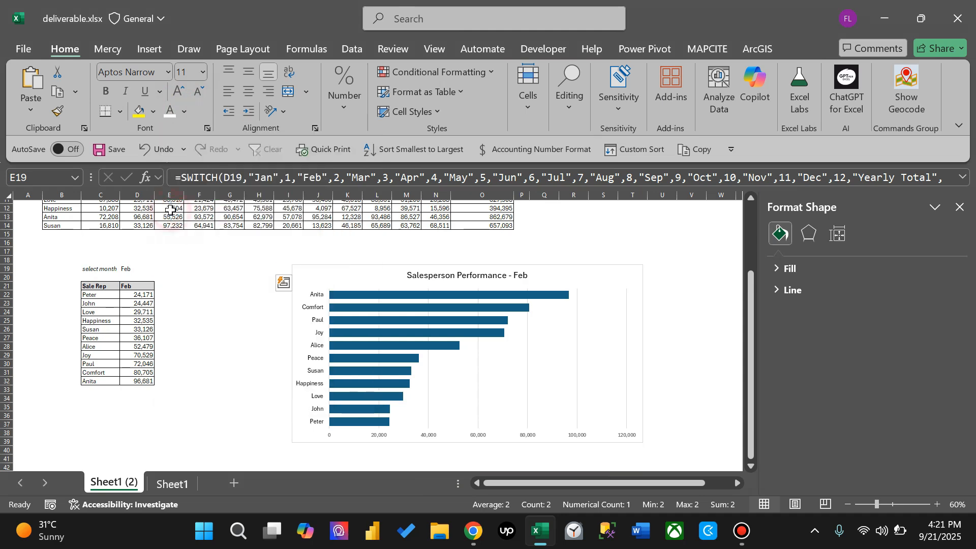
pyautogui.click(346, 242)
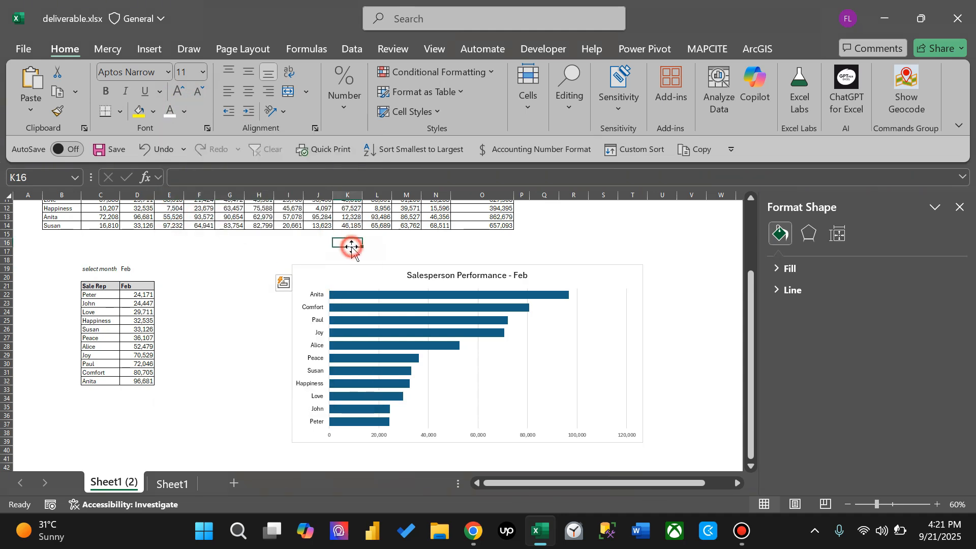
pyautogui.click(316, 268)
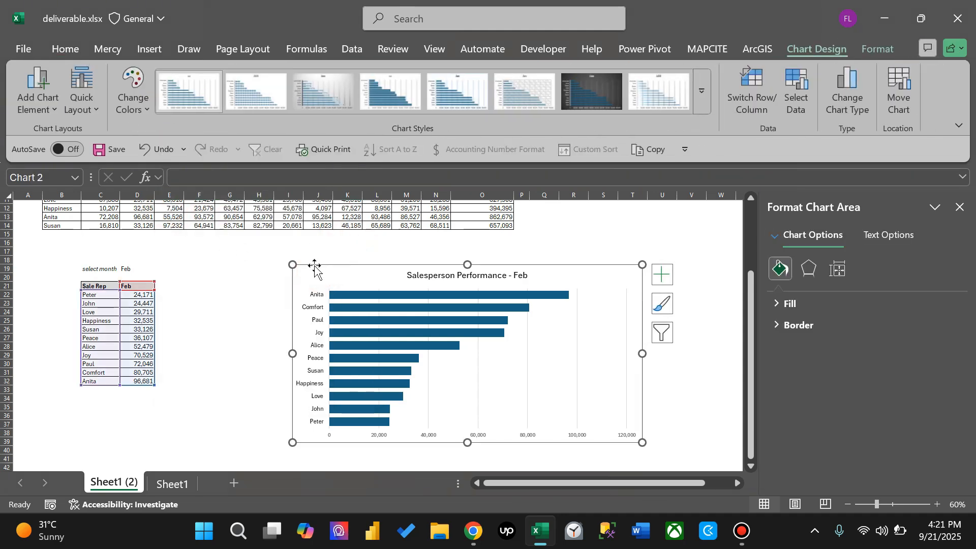
pyautogui.moveTo(315, 266); pyautogui.dragTo(200, 254)
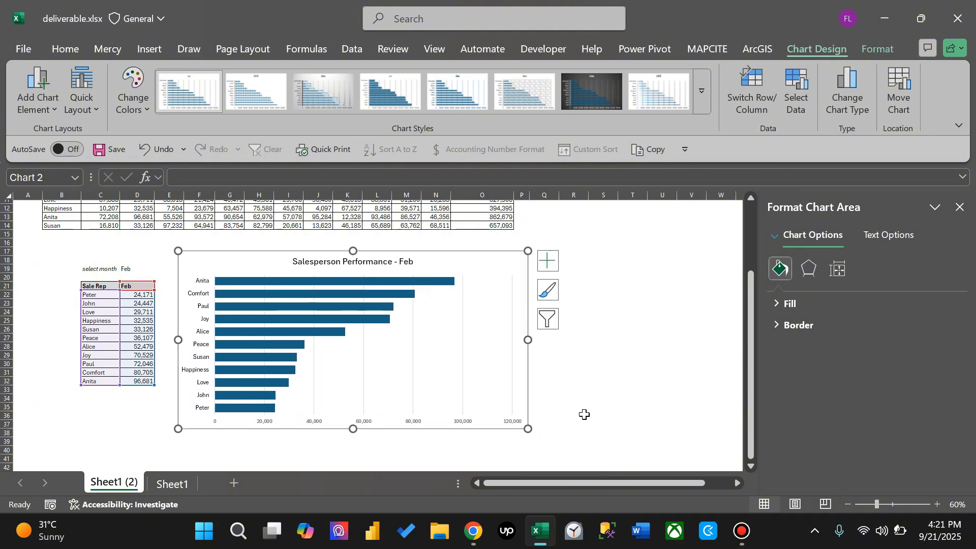
# Step: Delete the horizontal value axis and the vertical gridlines from the bar chart
pyautogui.click(472, 422)
pyautogui.press('Delete')
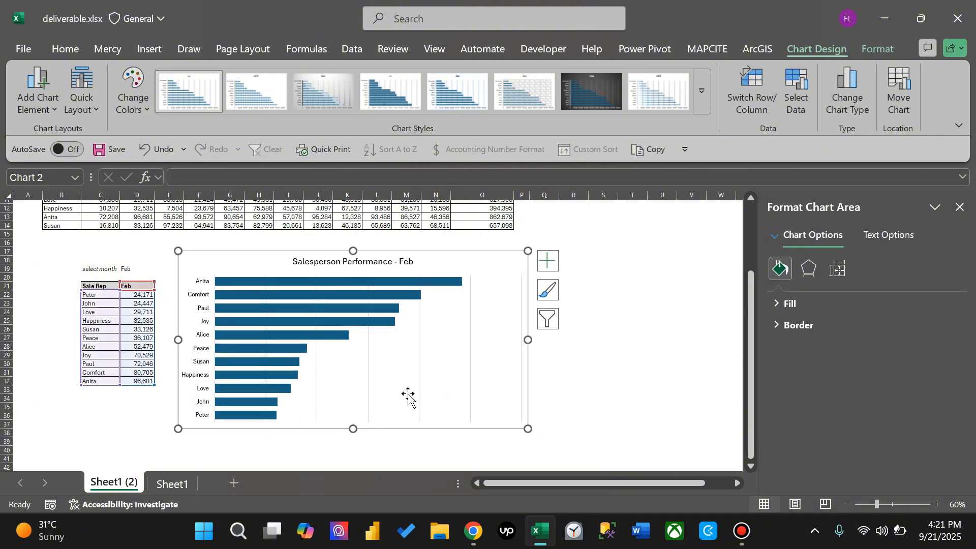
pyautogui.click(418, 370)
pyautogui.press('Delete')
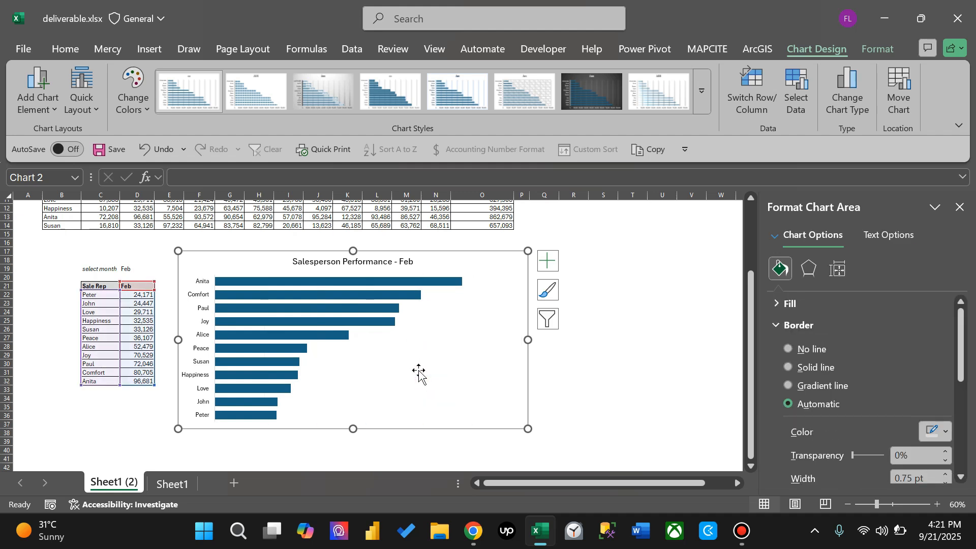
# Step: Add data labels to the bars of the salesperson performance chart
pyautogui.click(547, 261)
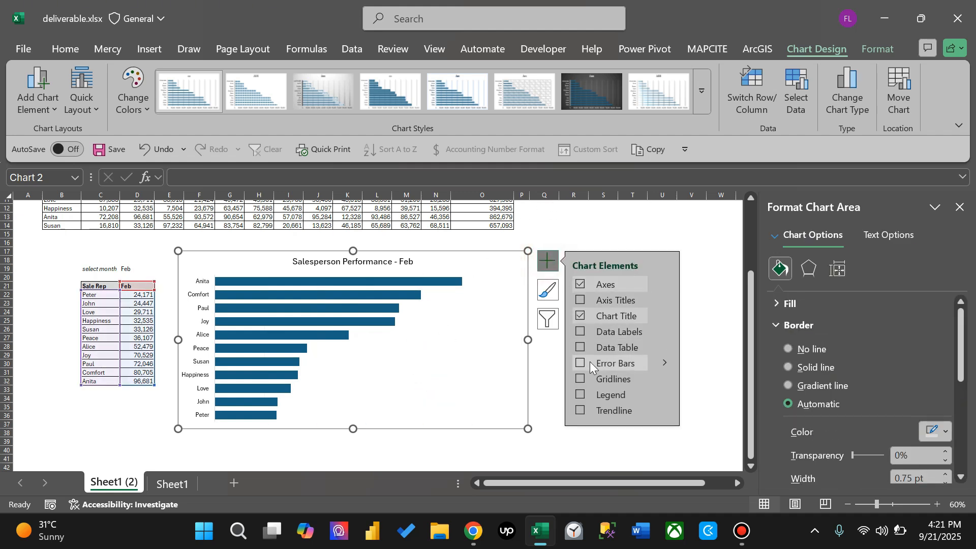
pyautogui.click(579, 331)
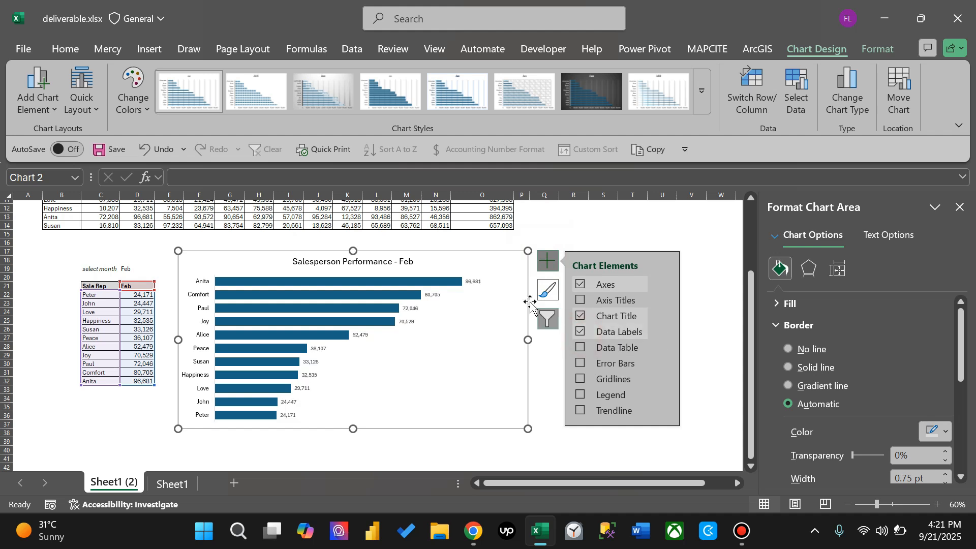
# Step: Increase the font size of the bar chart's data labels to 11
pyautogui.click(473, 282)
pyautogui.click(65, 49)
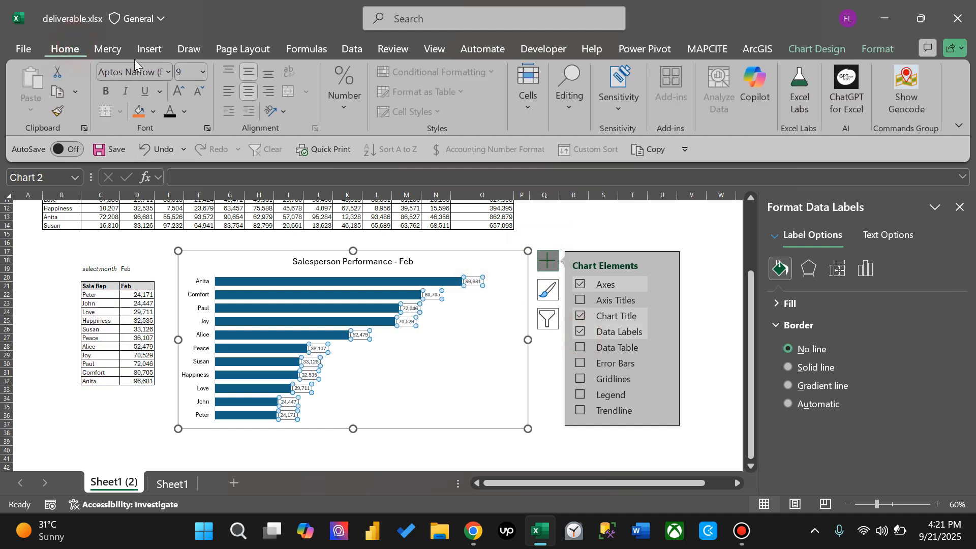
pyautogui.click(178, 91)
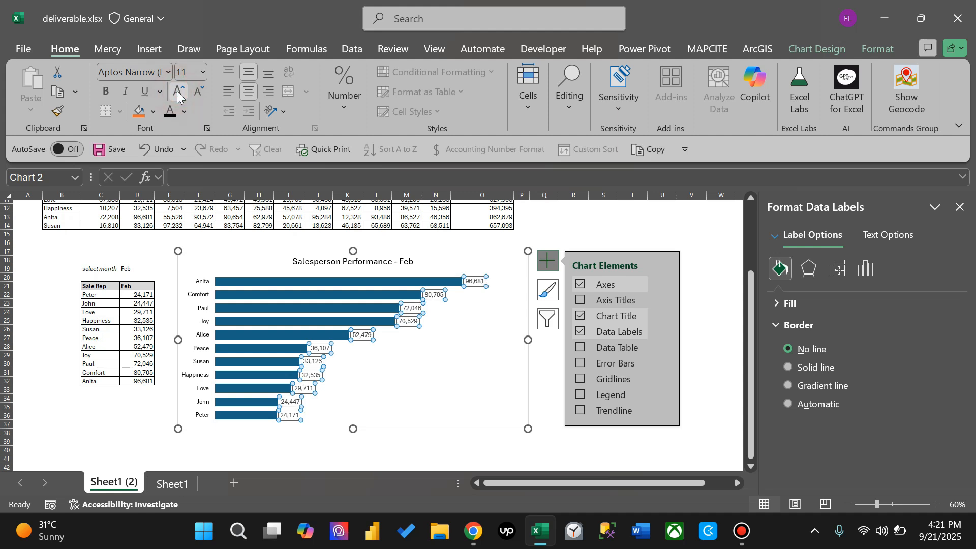
# Step: Apply the custom number format #.#,K to the chart's data labels and make them bold
pyautogui.click(868, 274)
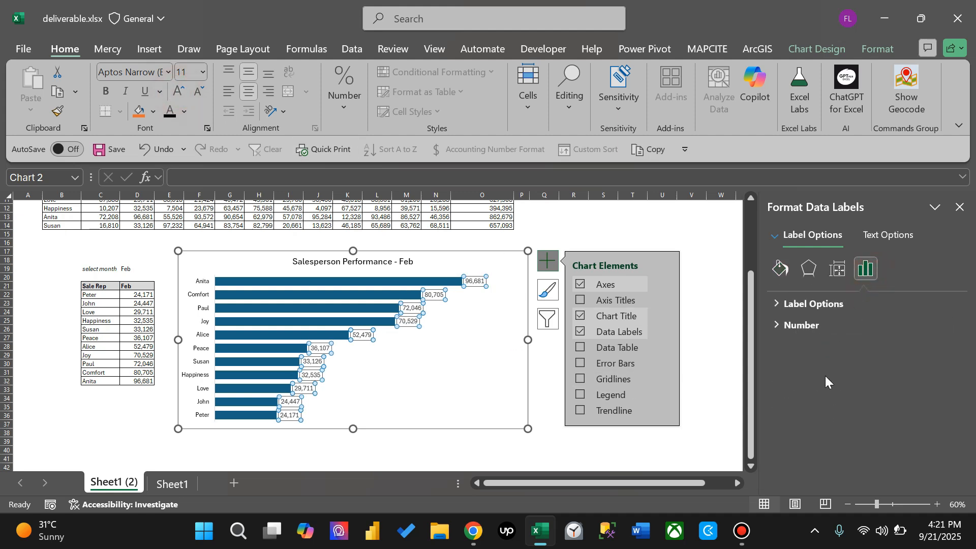
pyautogui.click(812, 327)
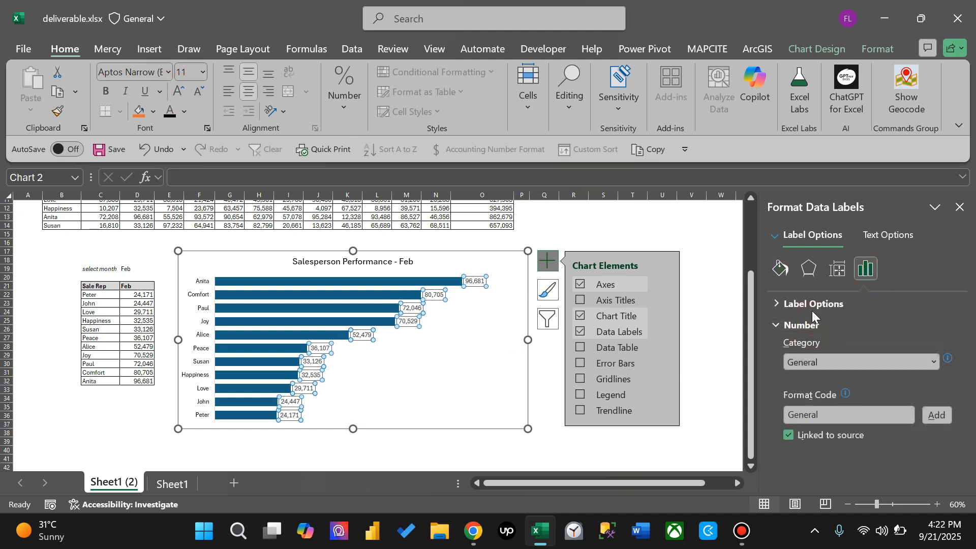
pyautogui.doubleClick(843, 414)
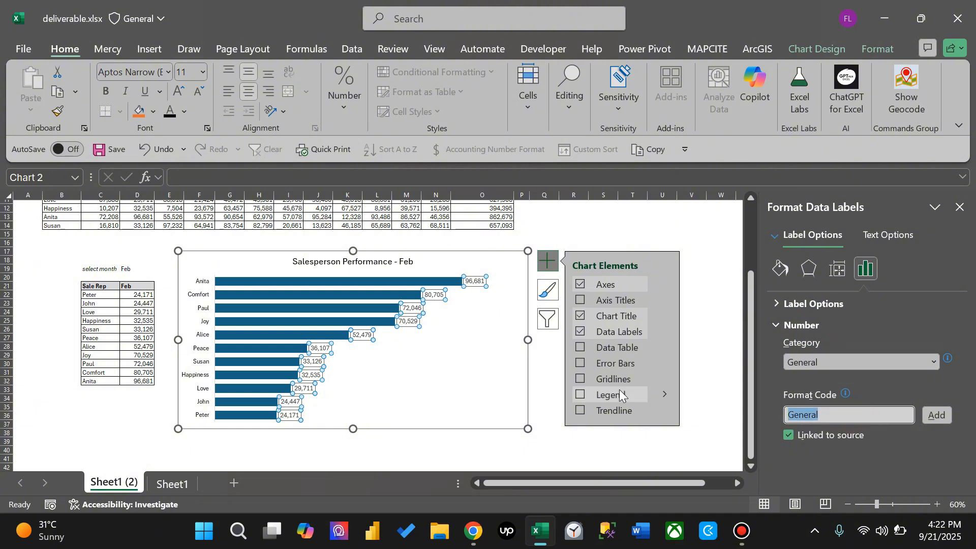
pyautogui.write('#.#,K')
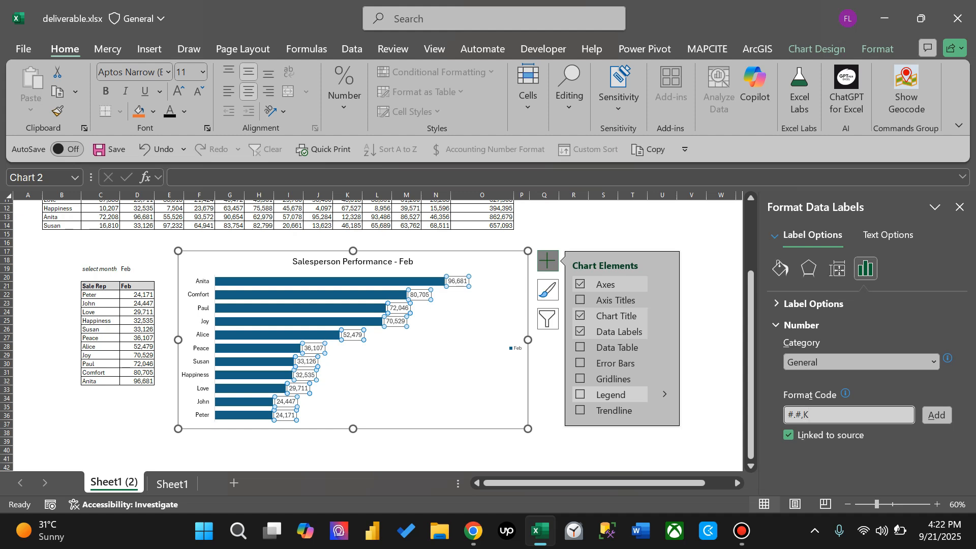
pyautogui.click(937, 415)
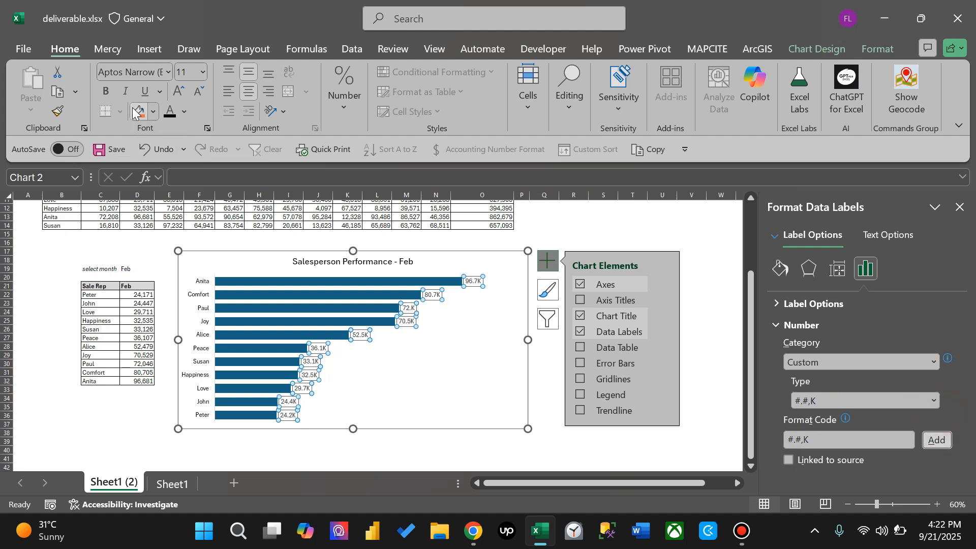
pyautogui.click(104, 92)
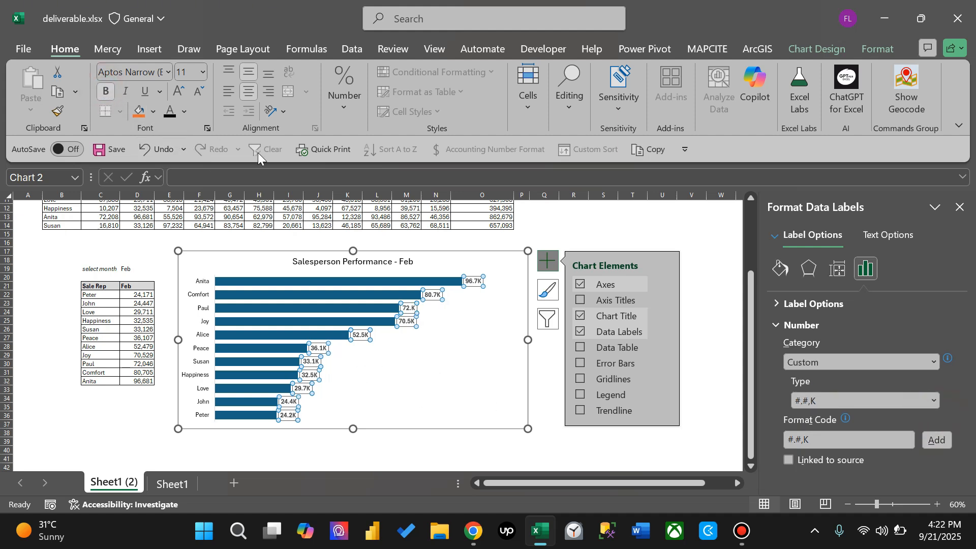
# Step: Recolor all bars in the salesperson performance chart with a light pink-purple theme fill
pyautogui.click(308, 281)
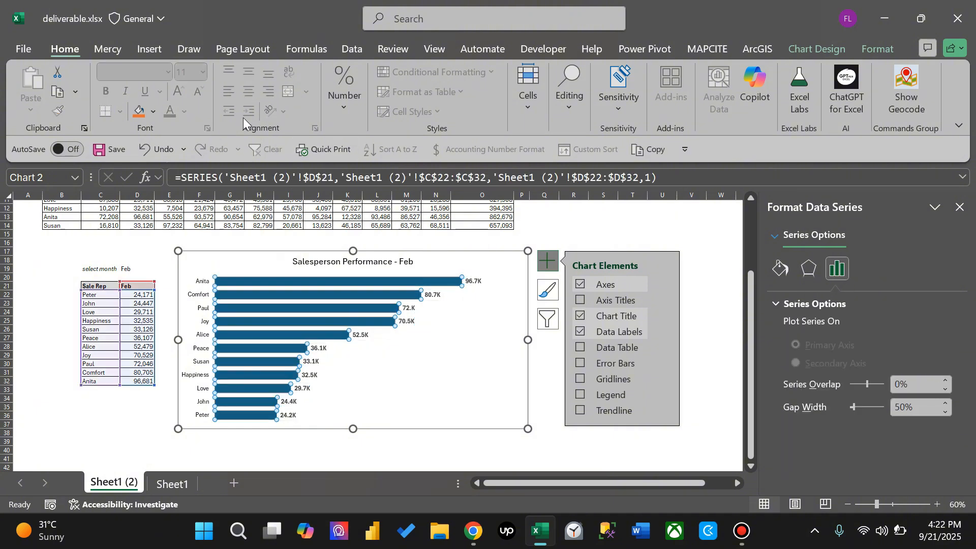
pyautogui.click(151, 112)
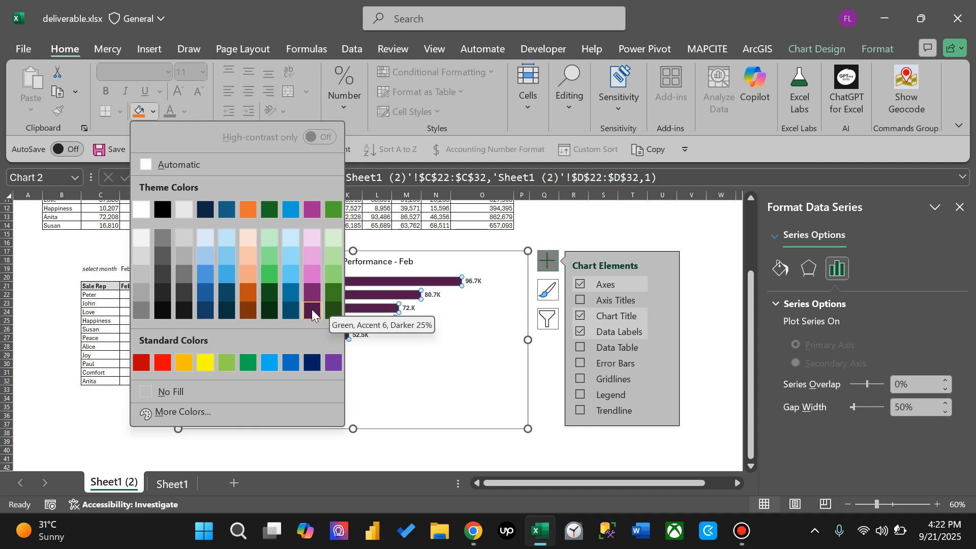
pyautogui.click(315, 275)
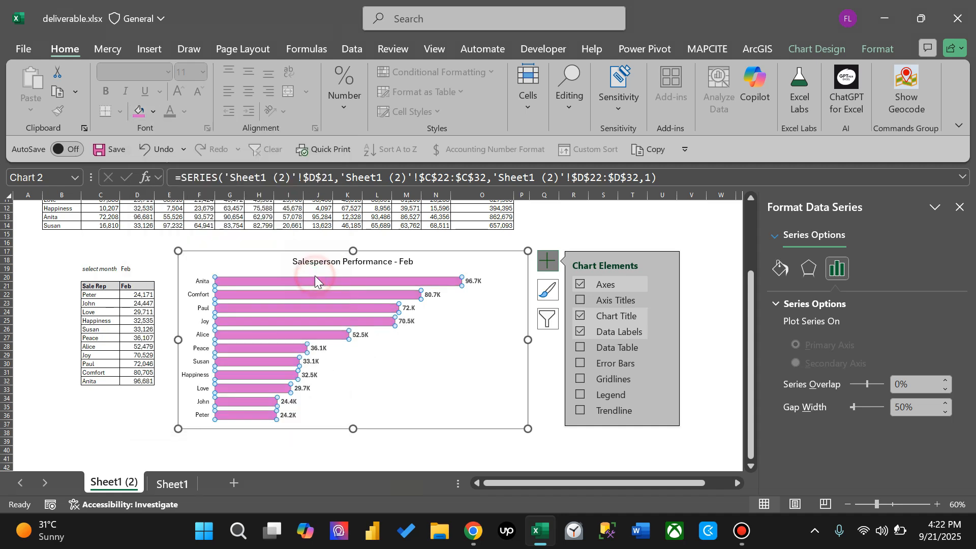
pyautogui.click(595, 231)
# Step: Make the salesperson names on the chart's vertical category axis bold
pyautogui.scroll(4, 595, 231)
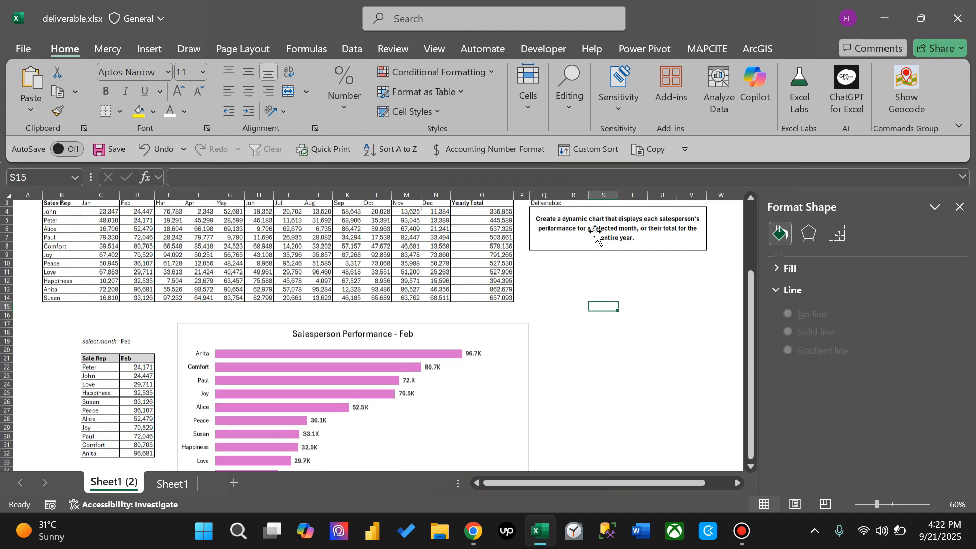
pyautogui.click(563, 267)
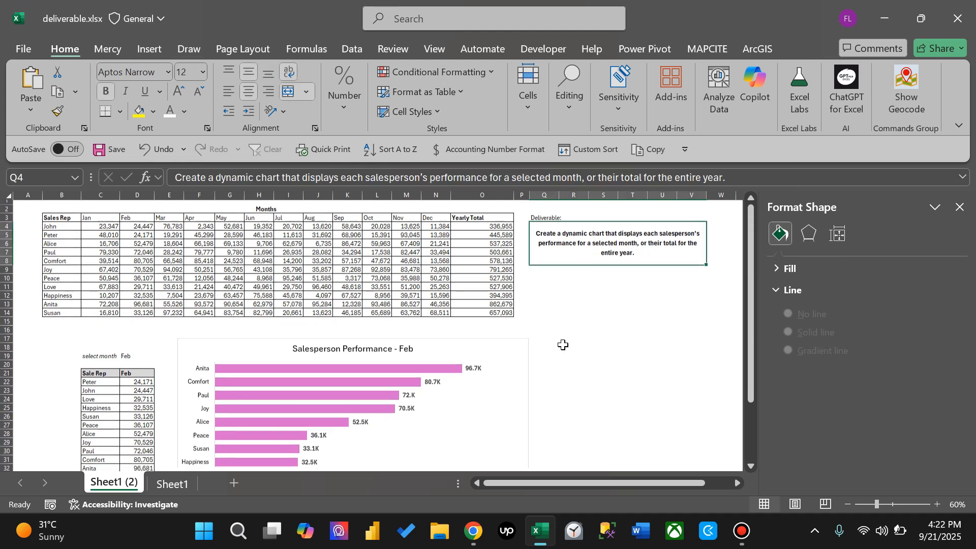
pyautogui.scroll(-4, 562, 344)
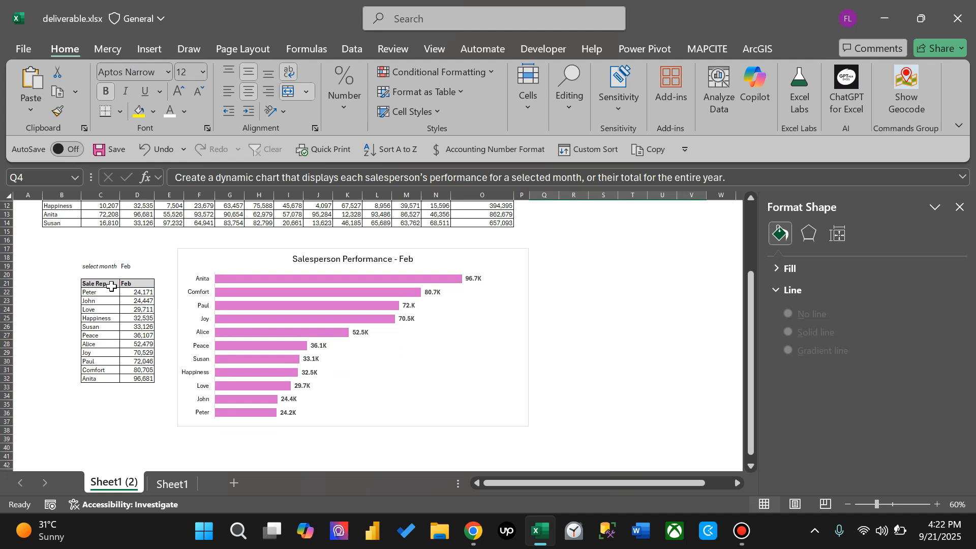
pyautogui.moveTo(96, 283); pyautogui.dragTo(136, 371)
pyautogui.click(203, 265)
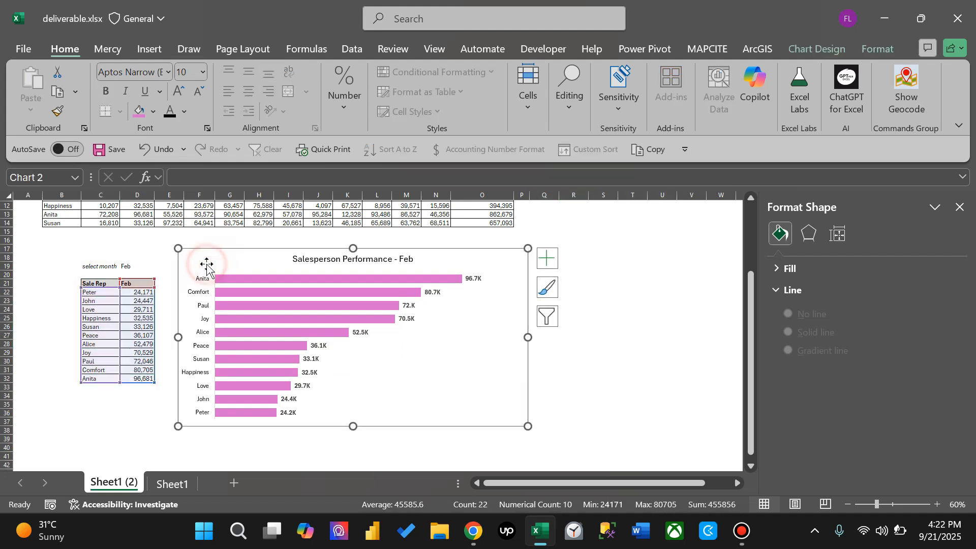
pyautogui.click(196, 282)
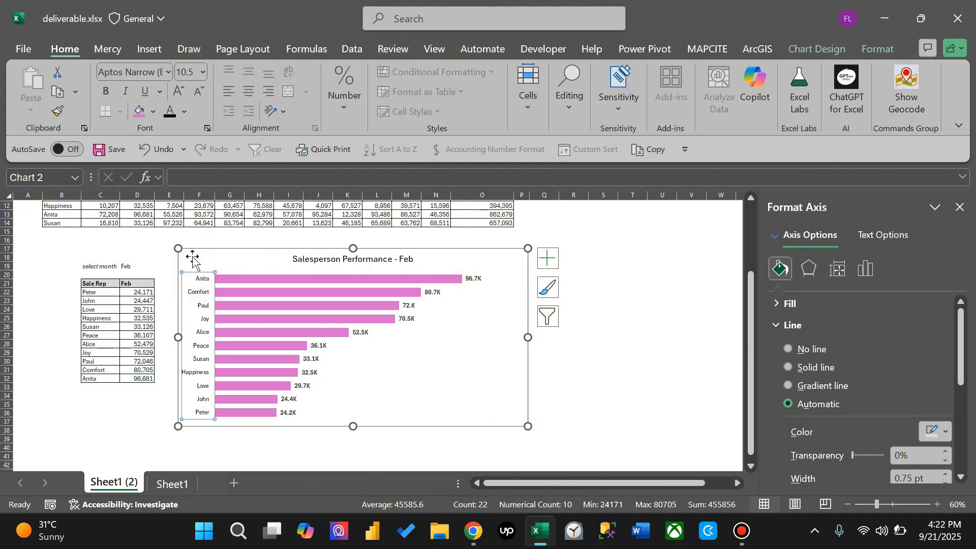
pyautogui.click(106, 92)
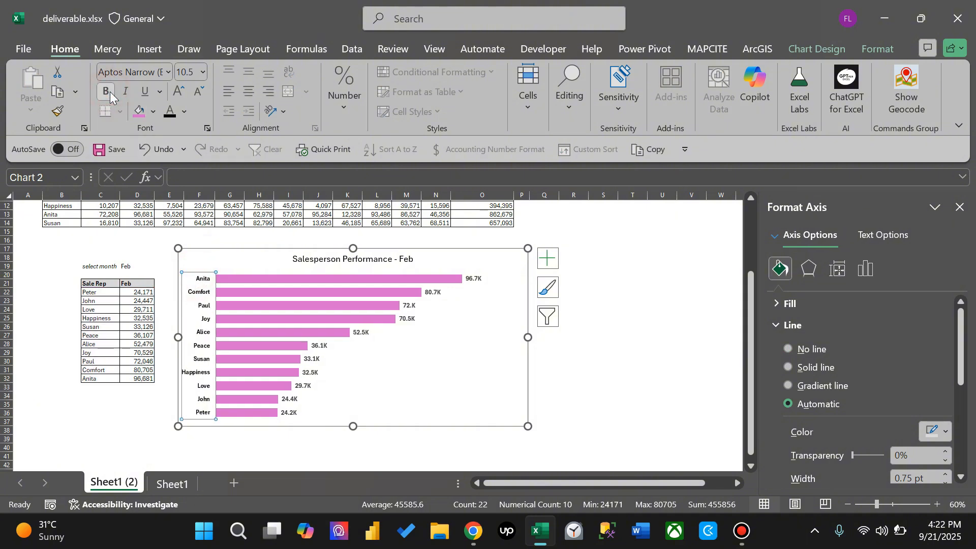
pyautogui.click(649, 317)
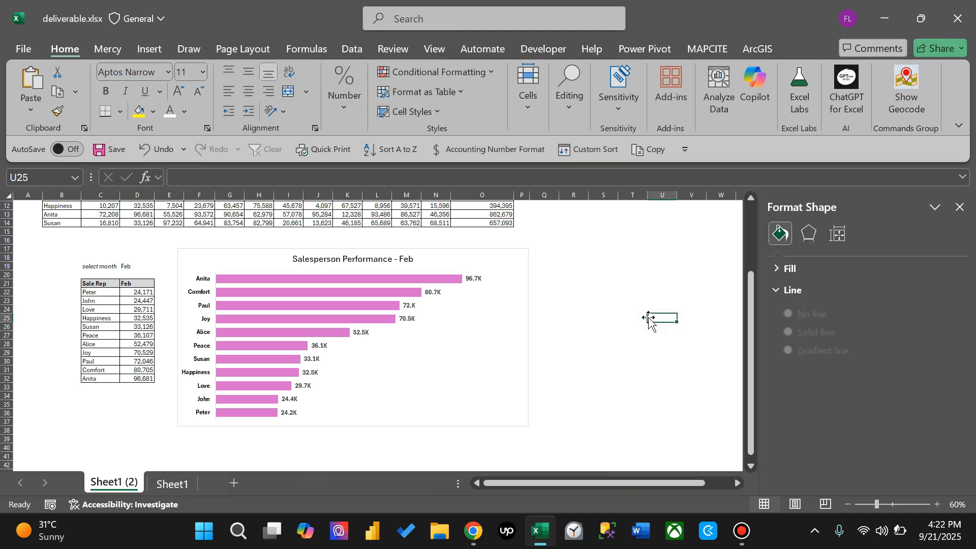